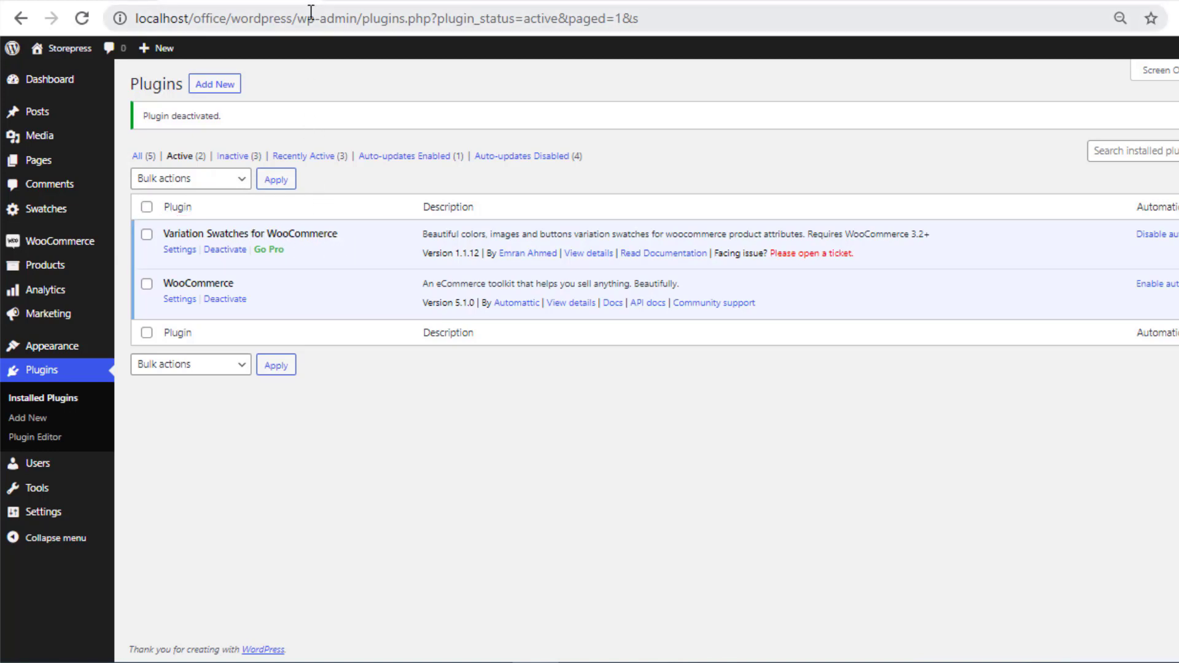
- Go to getwooplugins.com in a new browser tab and open the Variation Swatches For WooCommerce plugin page
key("ctrl+t")
type("g")
key("Return")
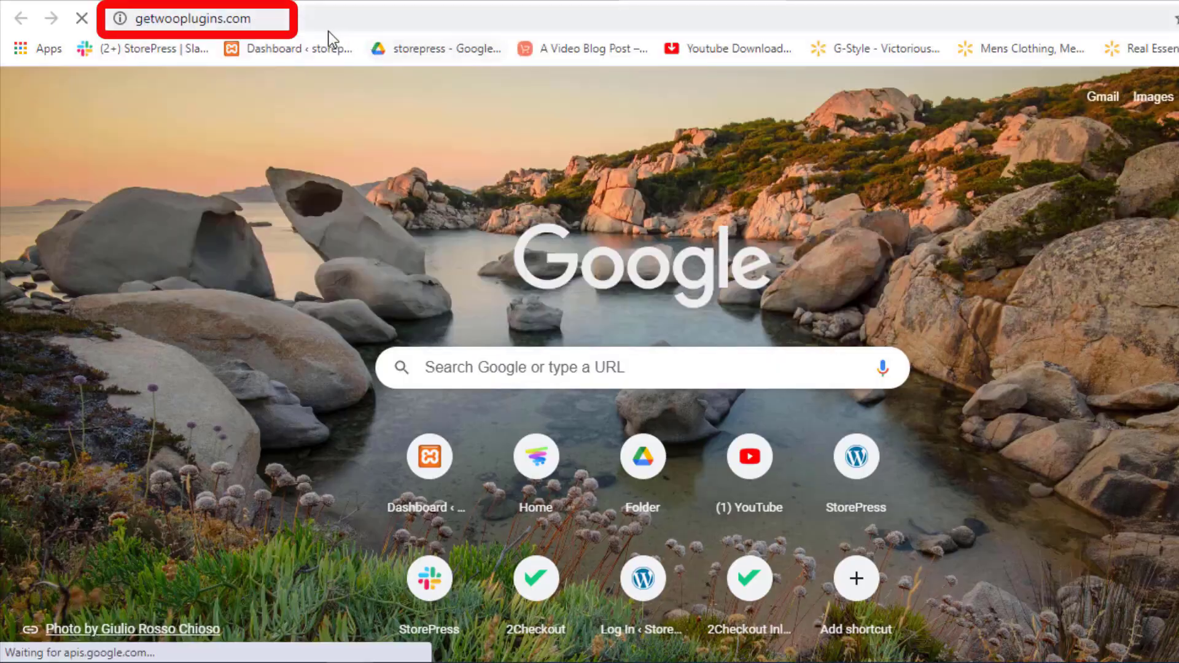
left_click(329, 163)
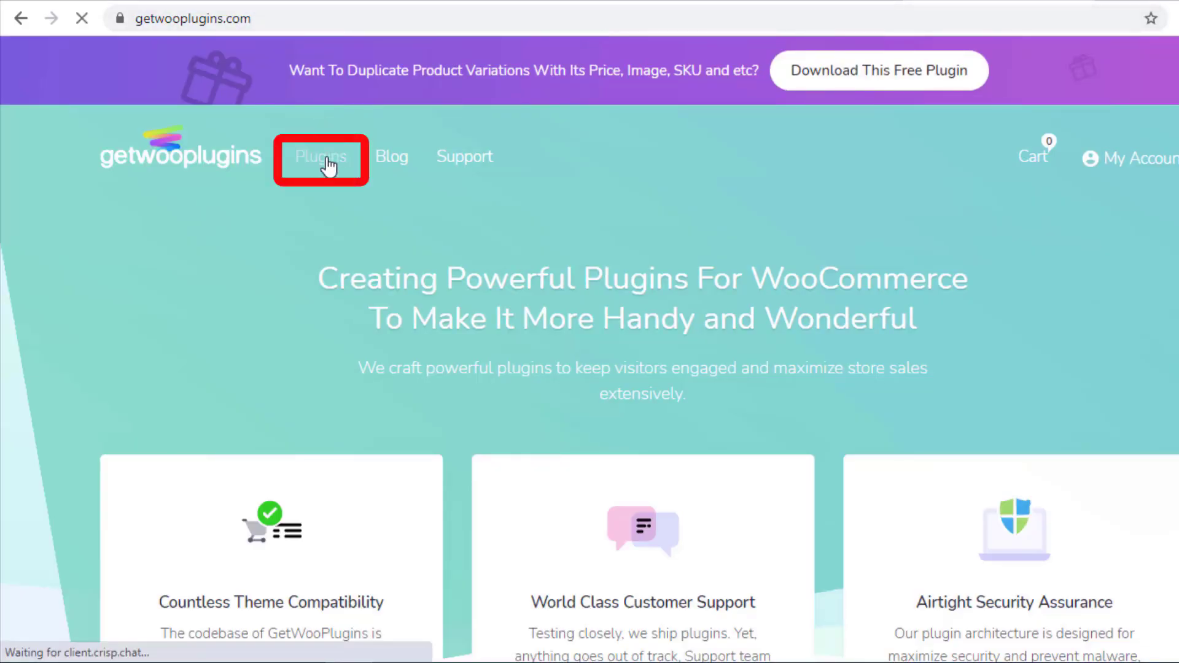
scroll(961, 521, "down", 5)
left_click(938, 526)
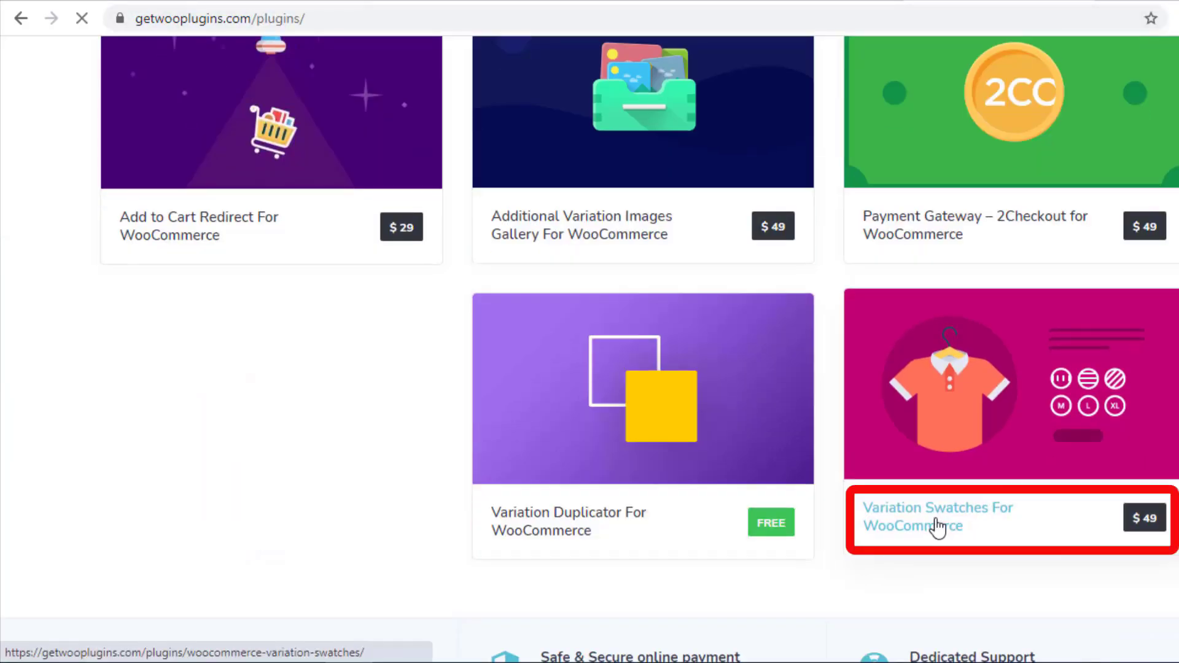
- Download woo-variation-swatches-pro.zip from the downloads of the received order
scroll(952, 408, "down", 9)
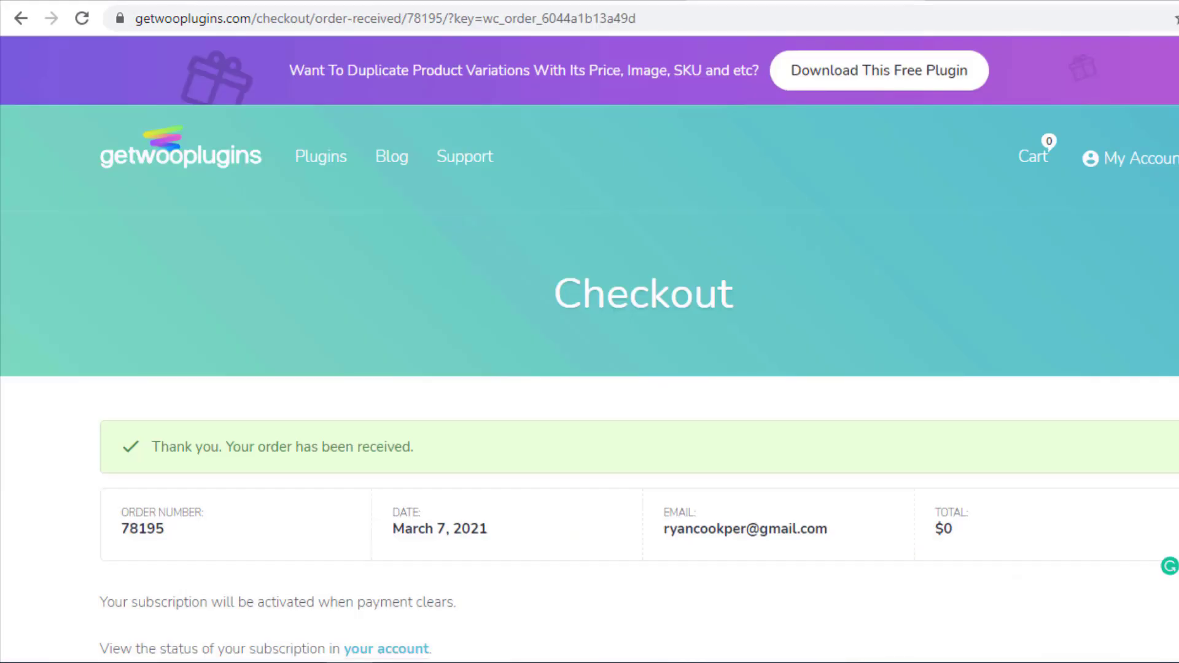
scroll(590, 347, "down", 7)
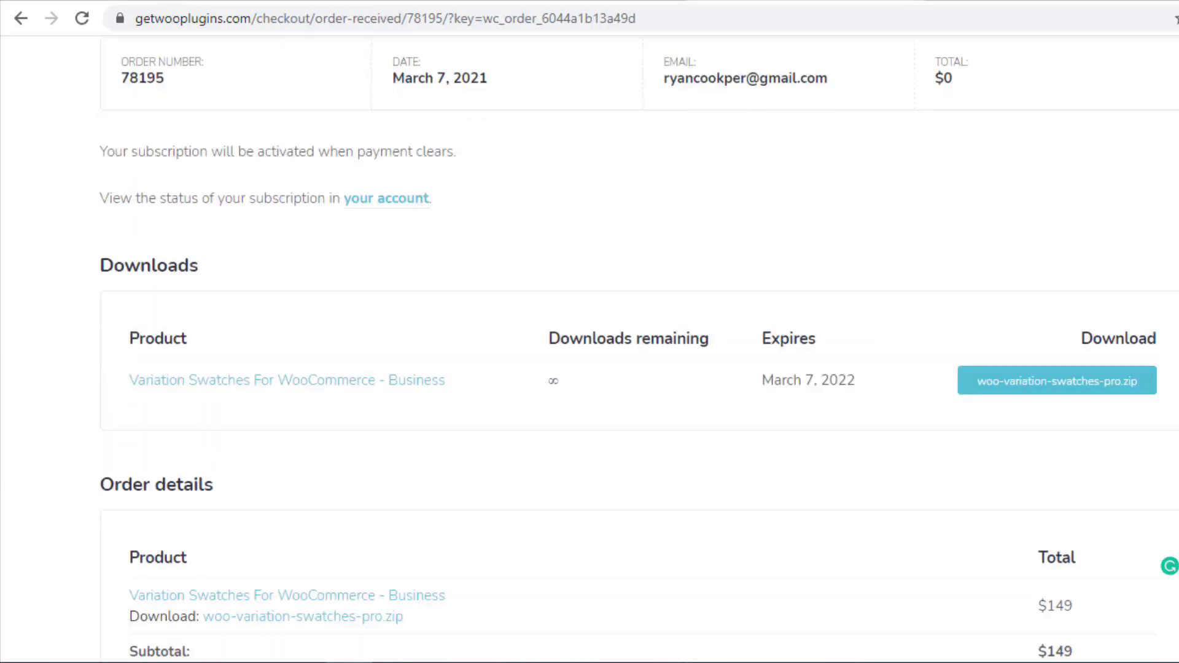
left_click(1010, 397)
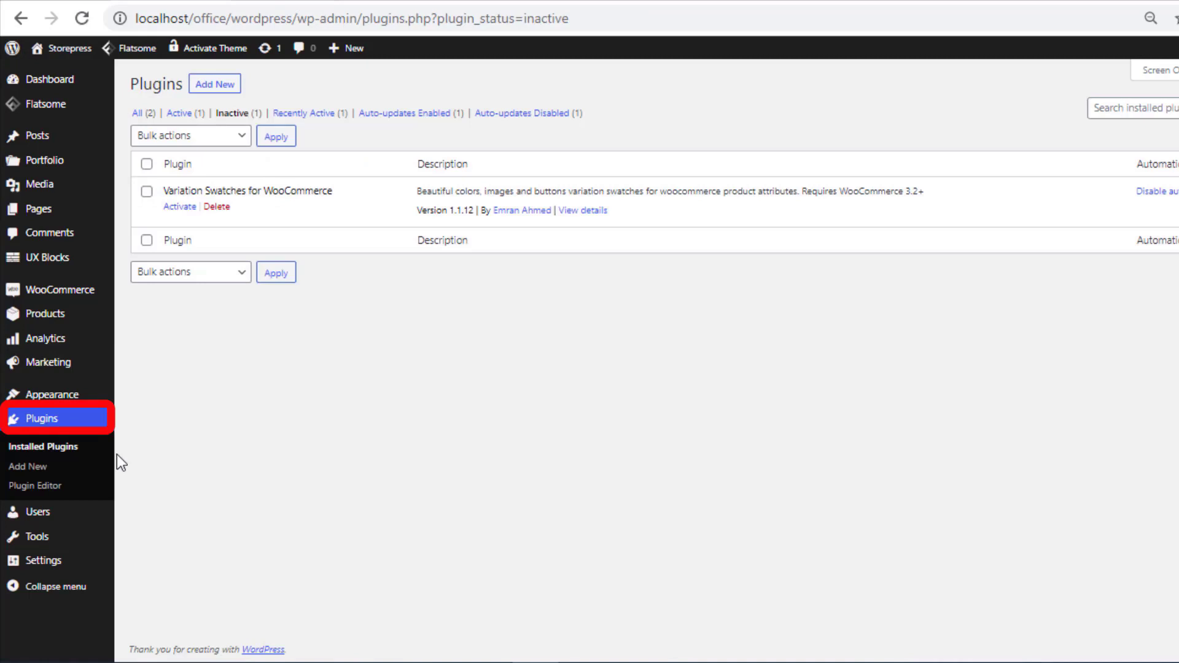
- Upload woo-variation-swatches-pro (3).zip from Downloads as a new WordPress plugin, then install and activate it
left_click(37, 471)
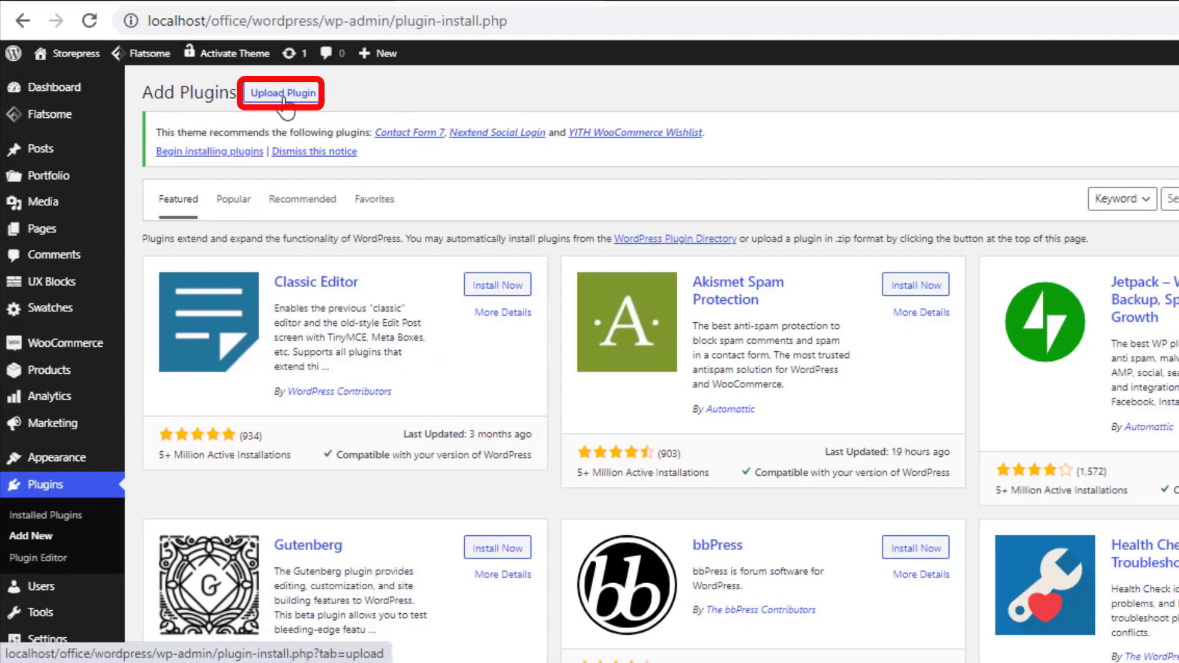
left_click(283, 94)
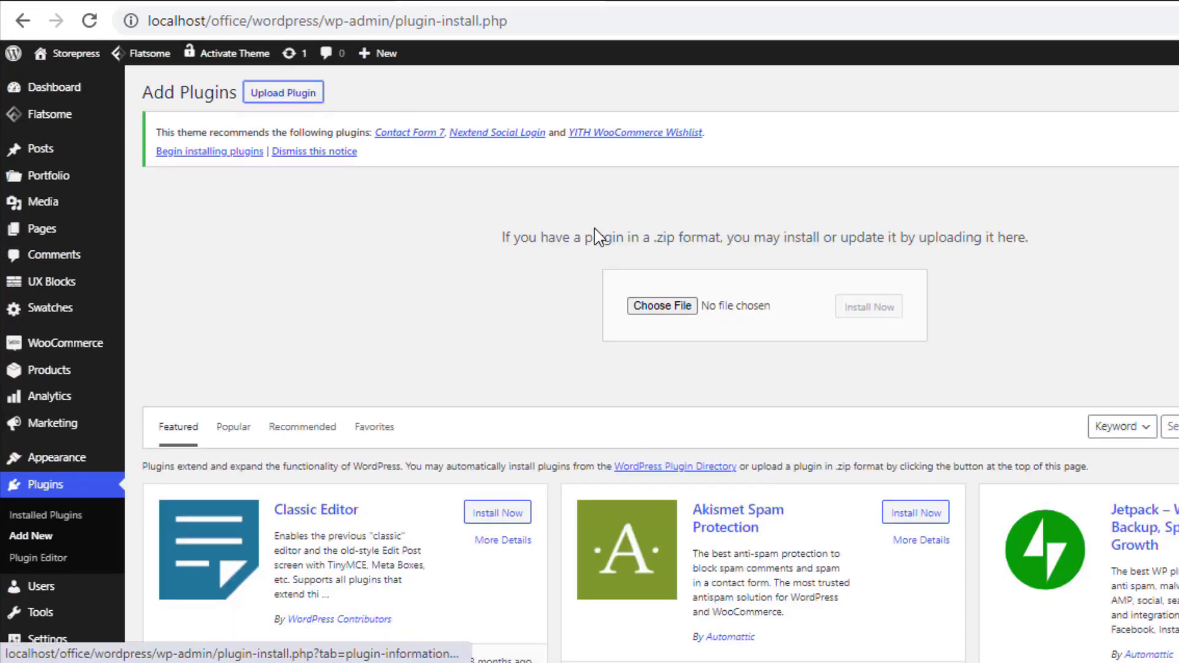
left_click(662, 306)
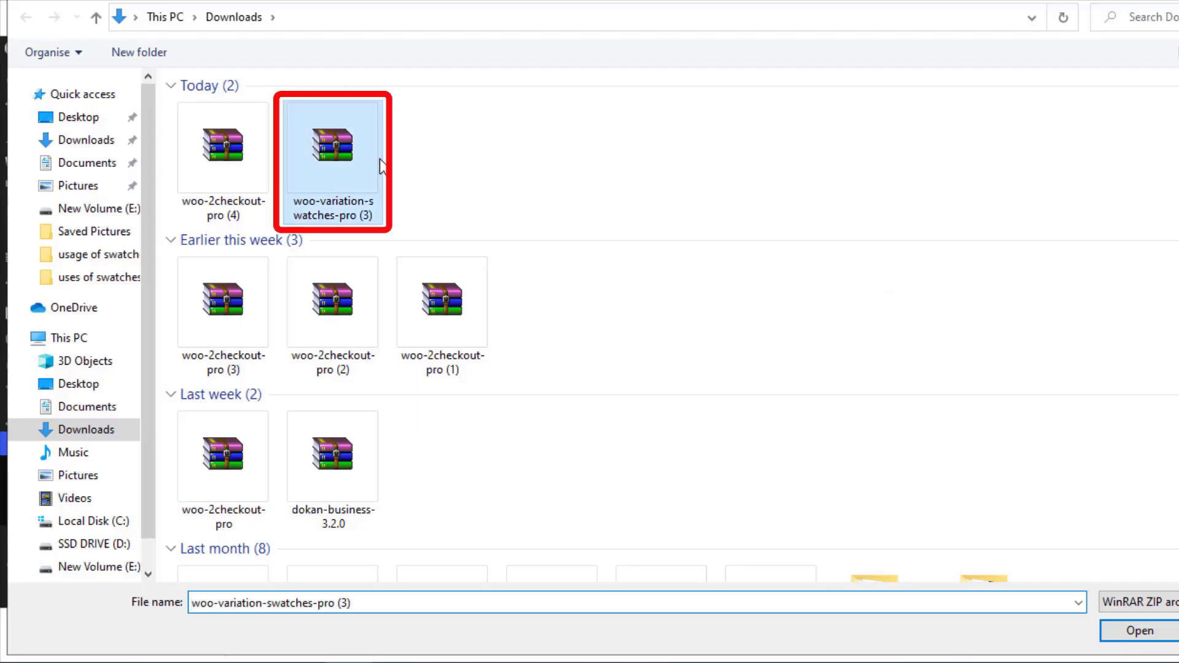
double_click(382, 163)
left_click(872, 306)
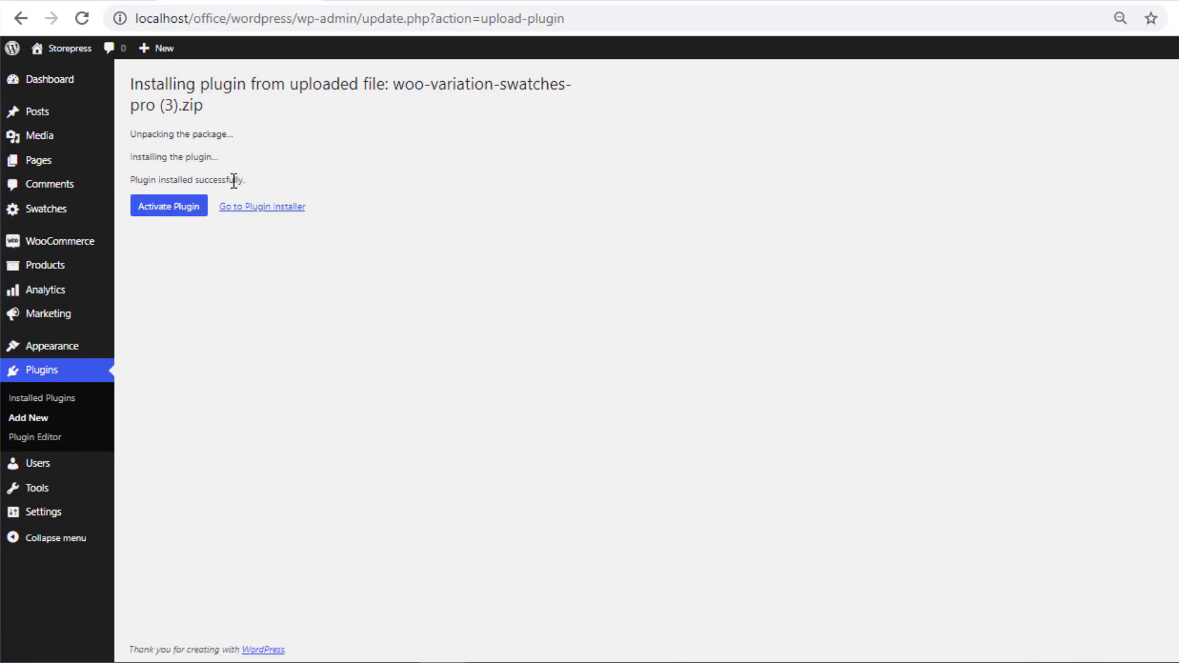
left_click(181, 212)
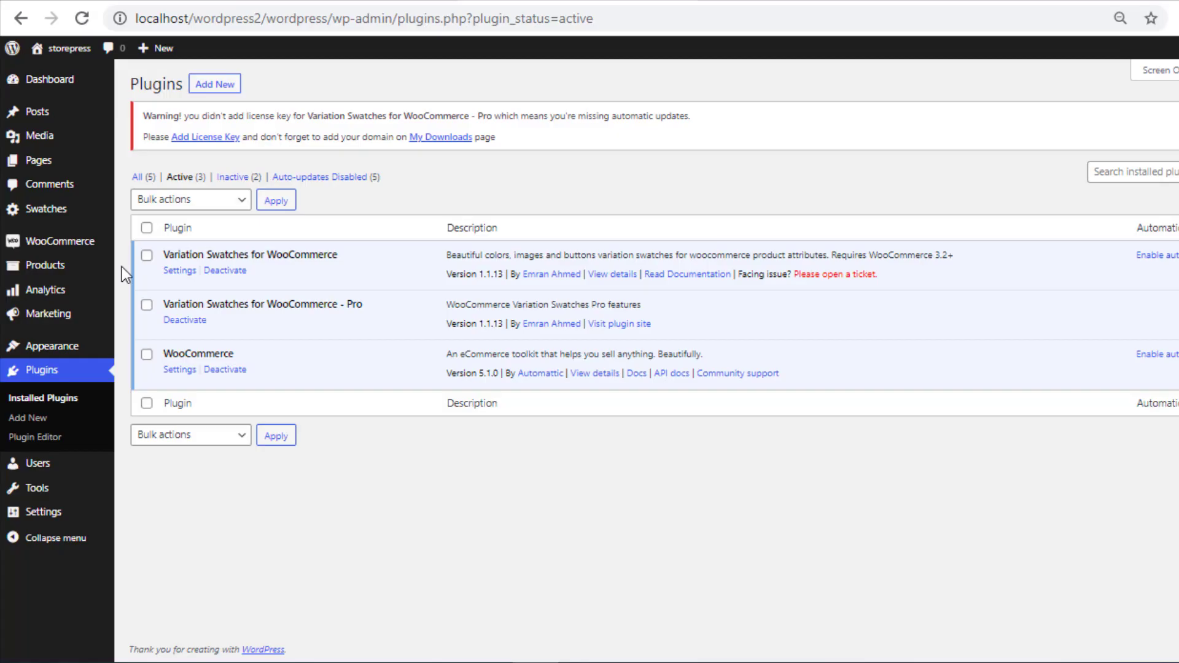
- Add a global product attribute named Color with the type Color
mouse_move(91, 268)
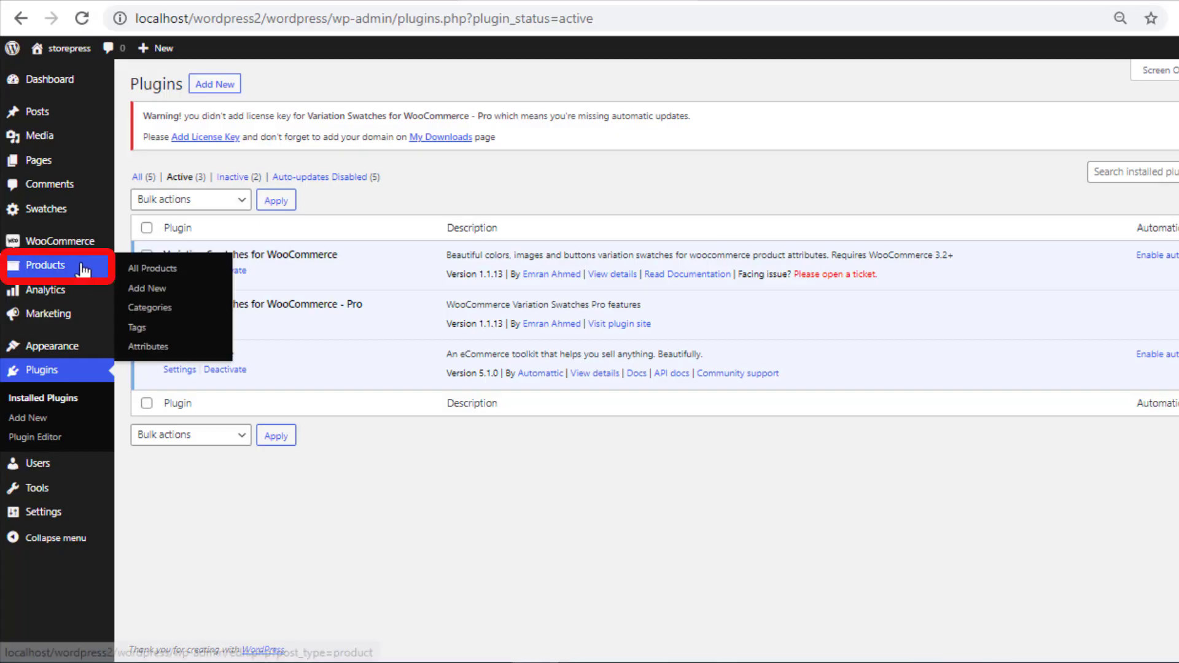
left_click(137, 348)
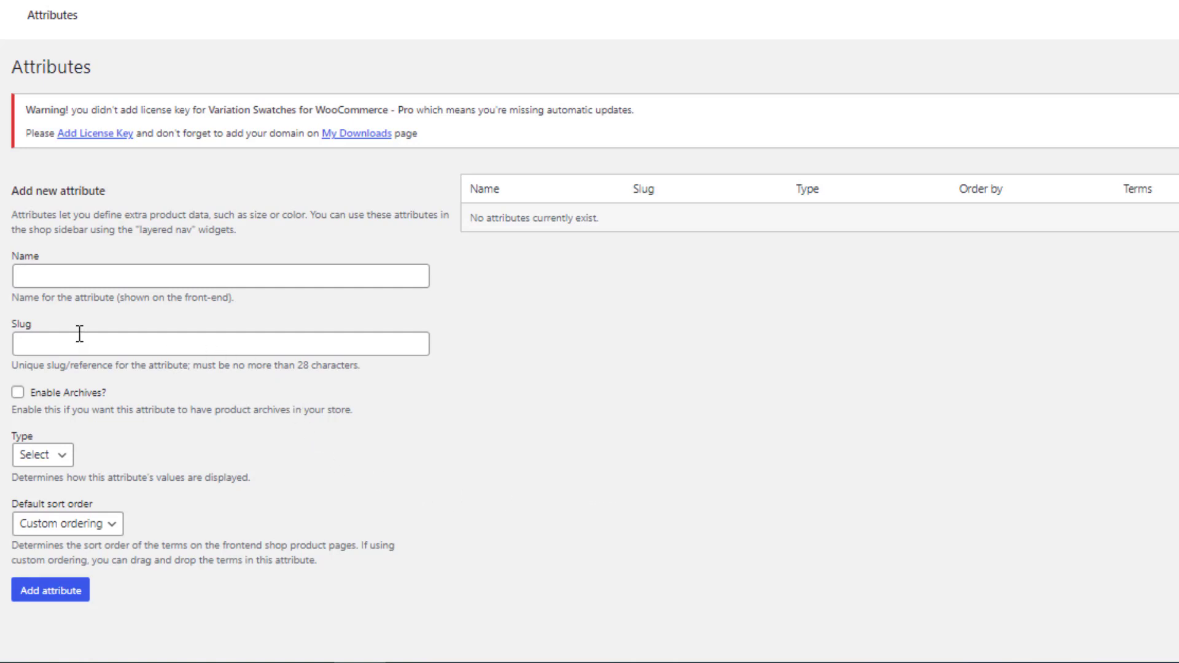
left_click(132, 266)
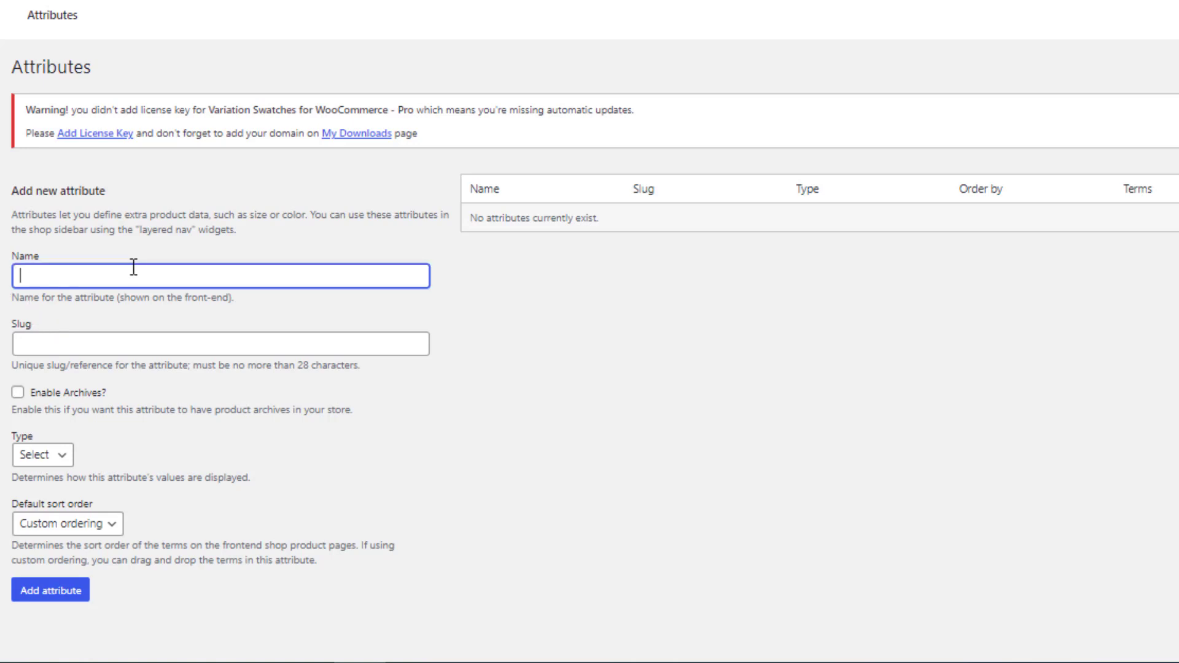
type("Color")
left_click(251, 253)
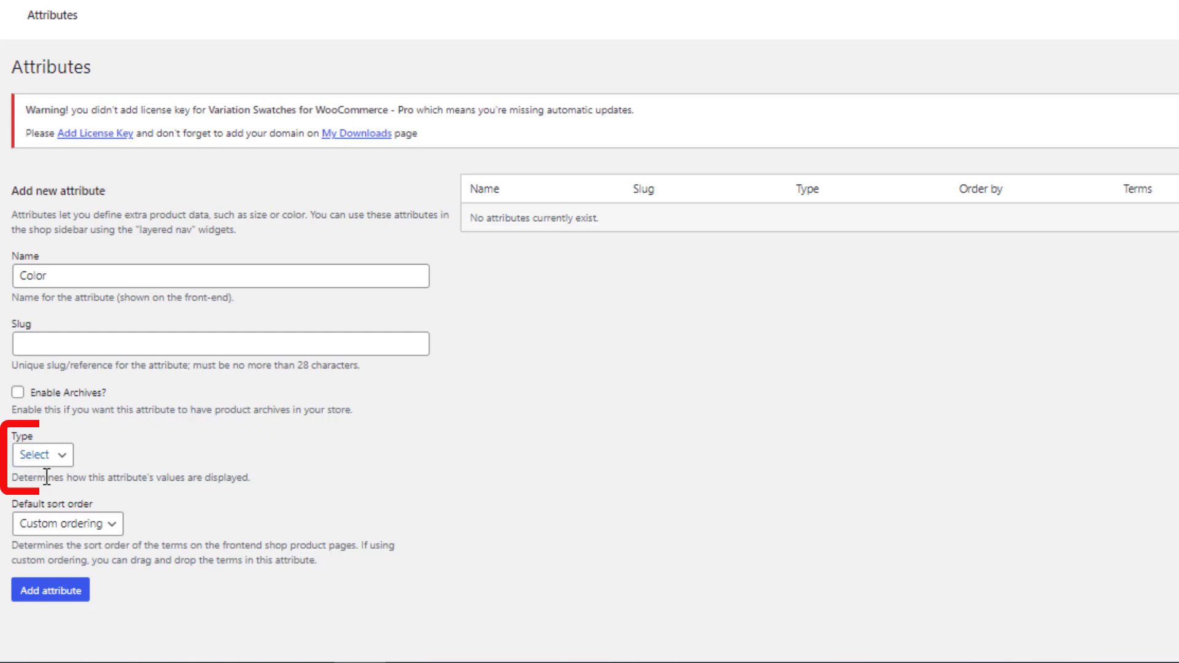
left_click(68, 470)
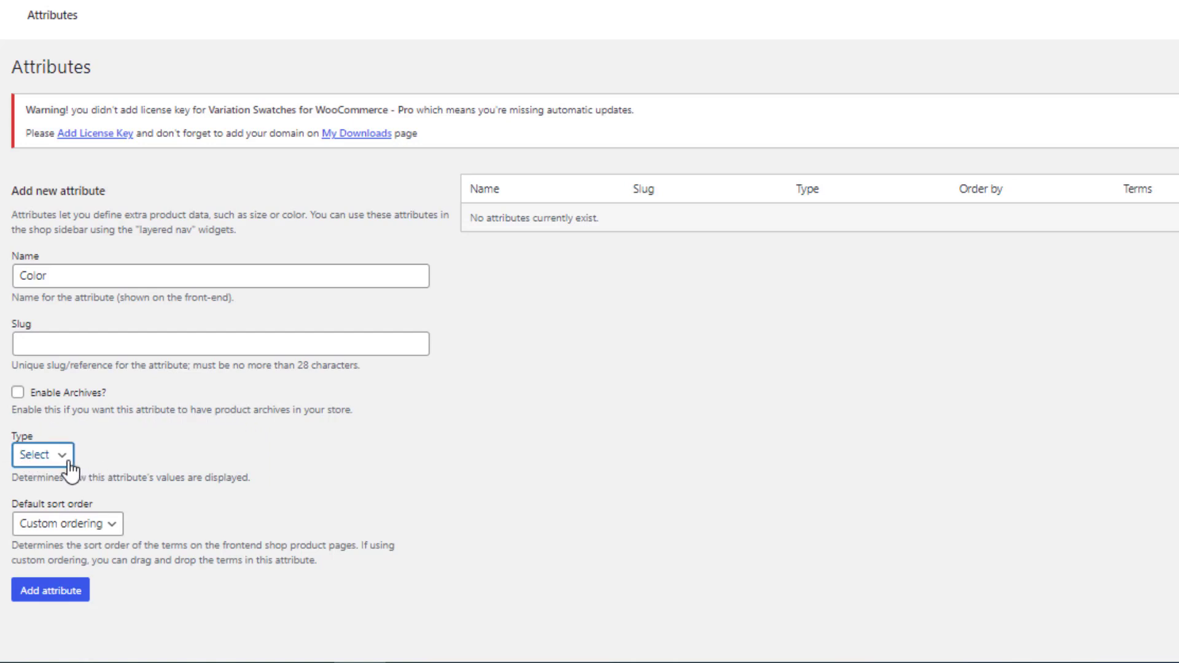
left_click(59, 499)
left_click(42, 592)
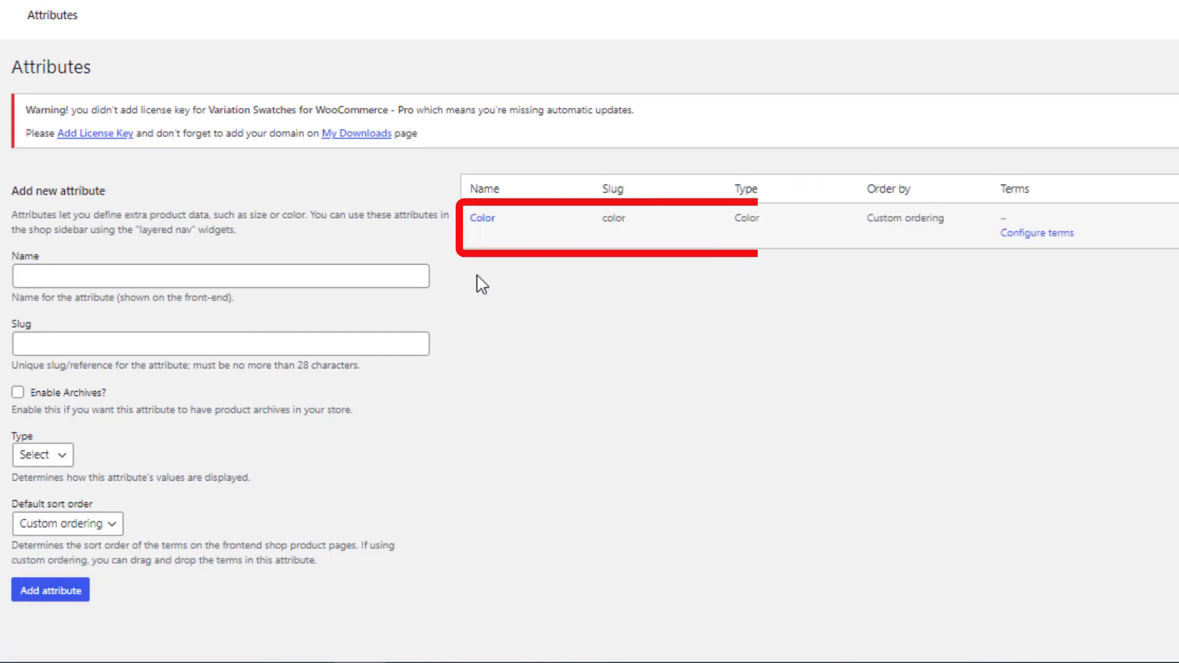
- In the Color attribute's terms, name a new term "Black & Blue" and set its primary color to black (#000000)
mouse_move(483, 240)
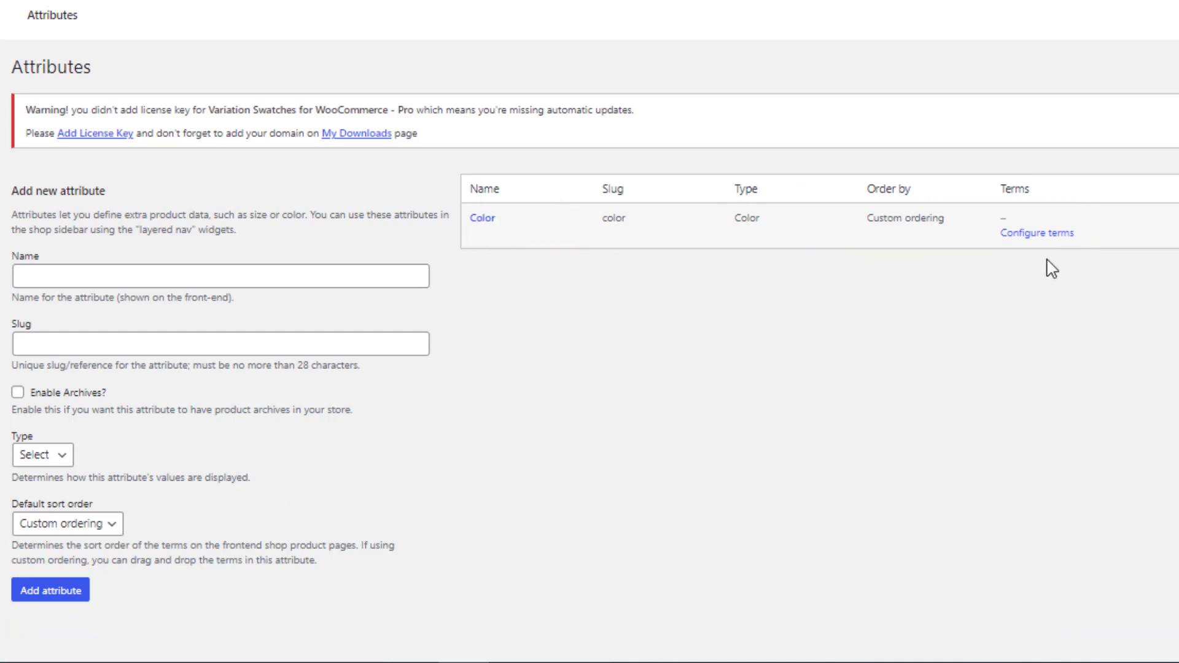
left_click(1027, 235)
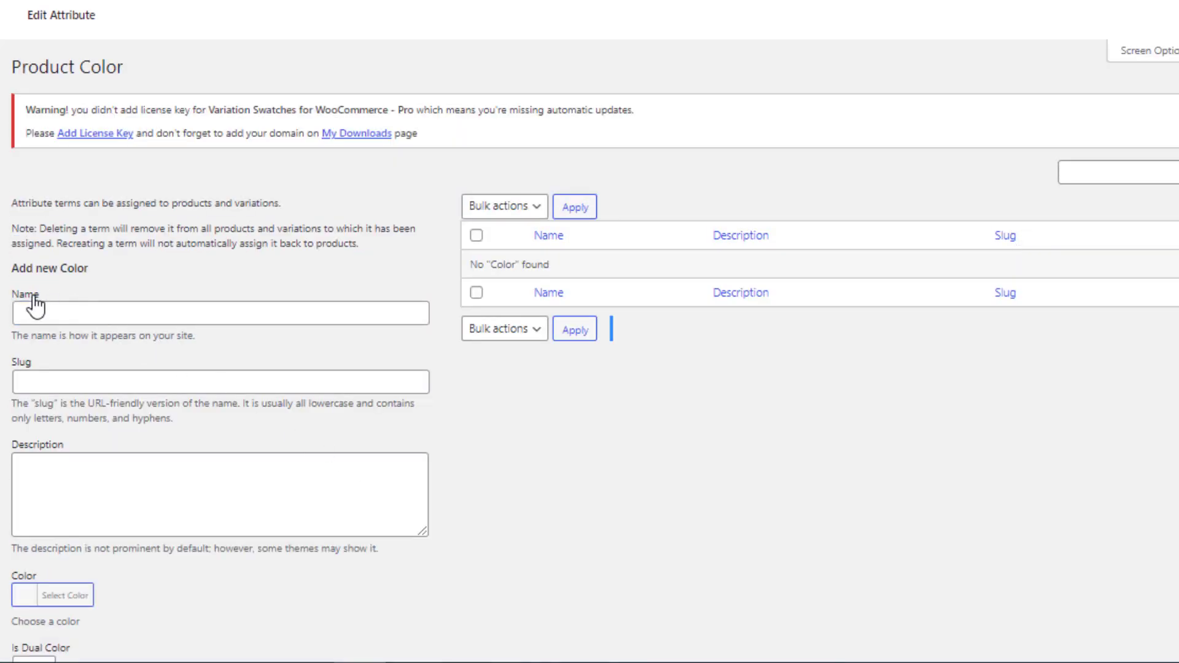
left_click(37, 312)
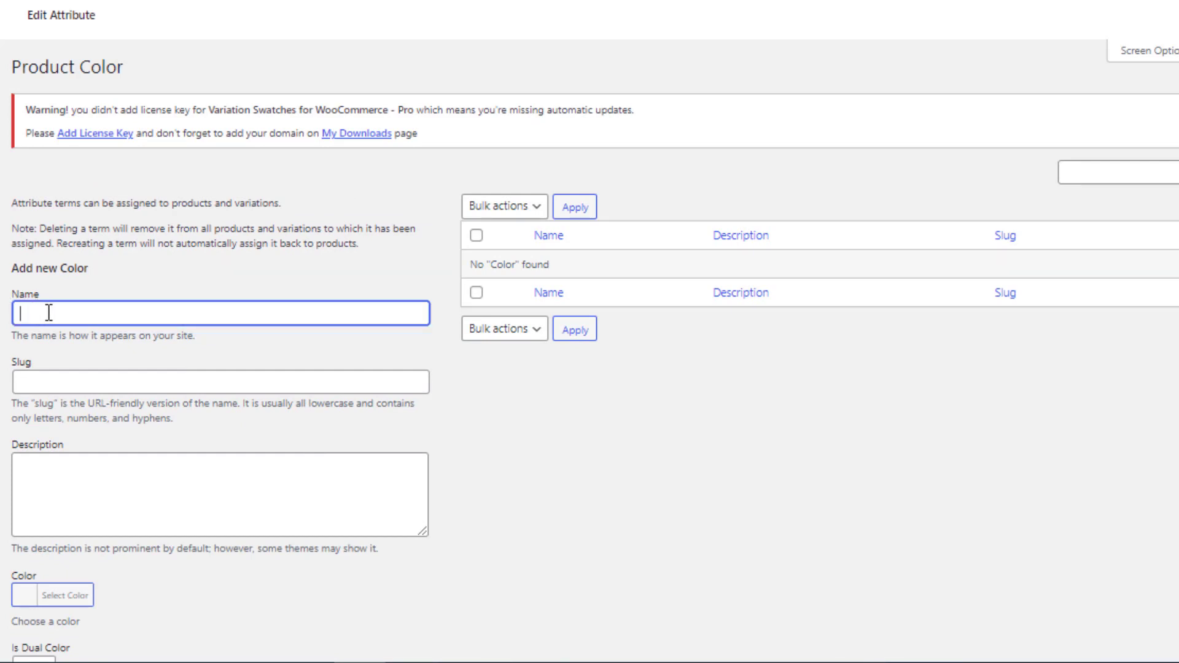
type("Black & Blue")
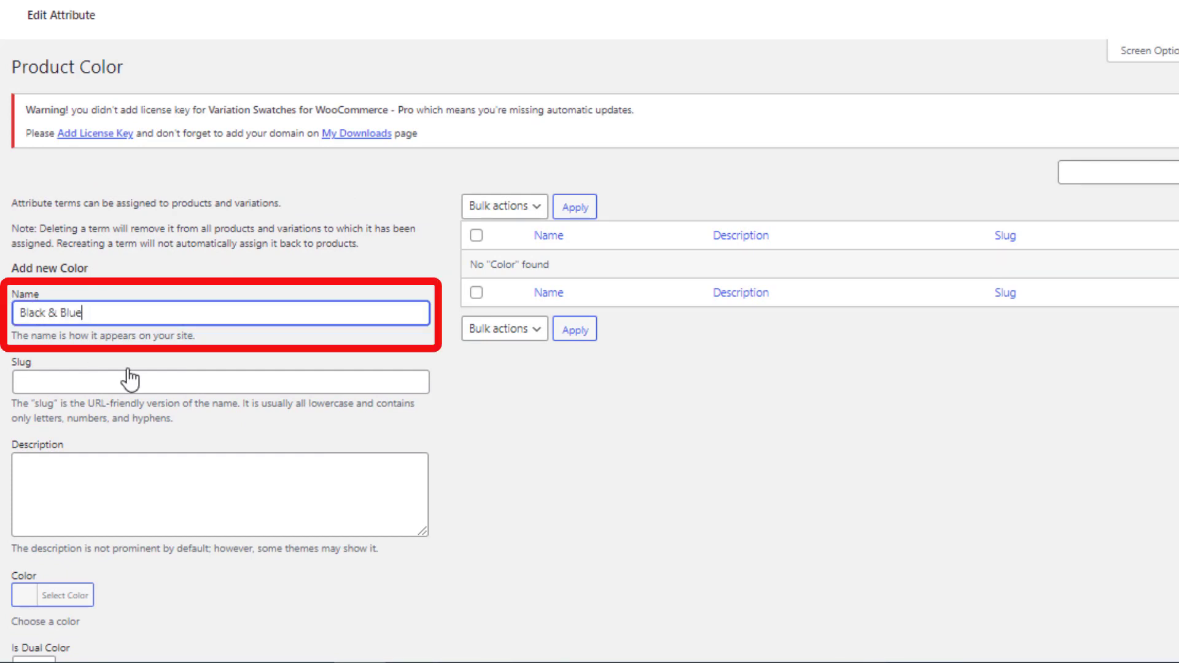
scroll(129, 380, "down", 5)
left_click(46, 318)
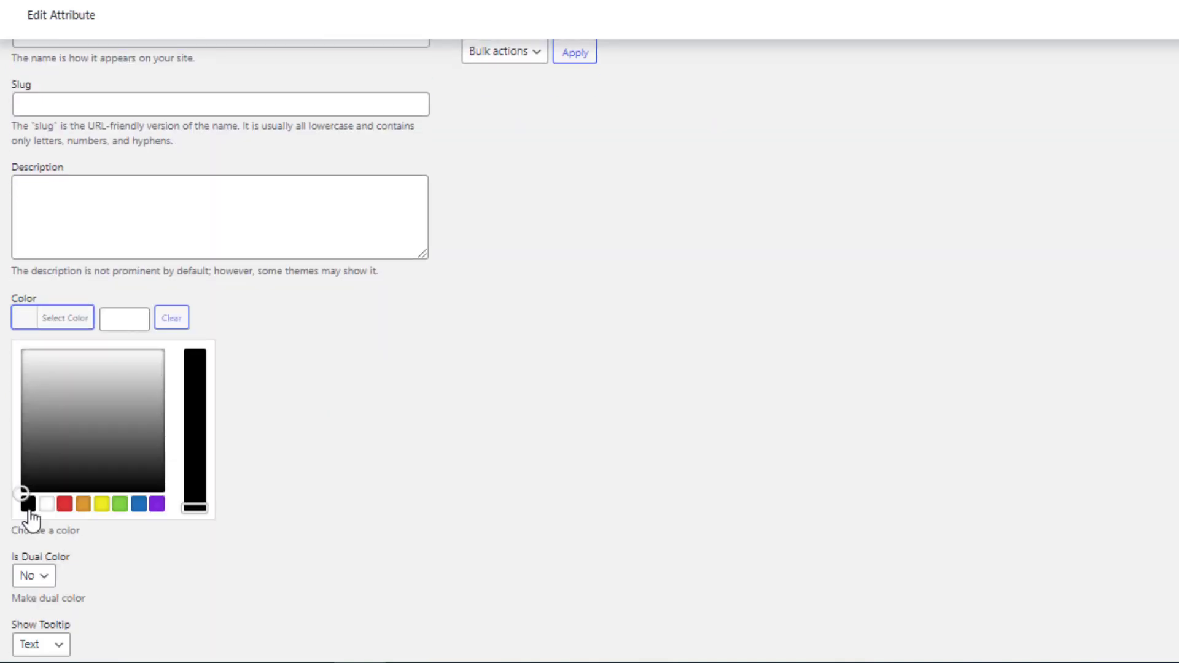
left_click(28, 504)
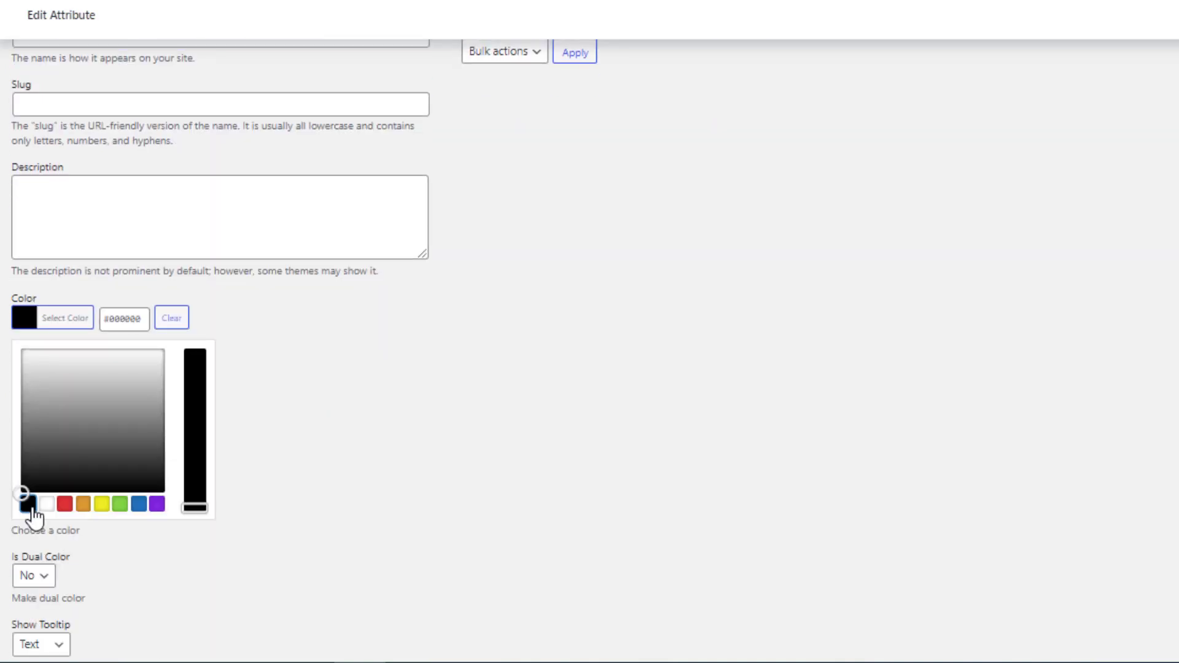
left_click(260, 415)
- Make the Black & Blue term a dual color with blue as the secondary color and add it to the attribute
left_click(37, 391)
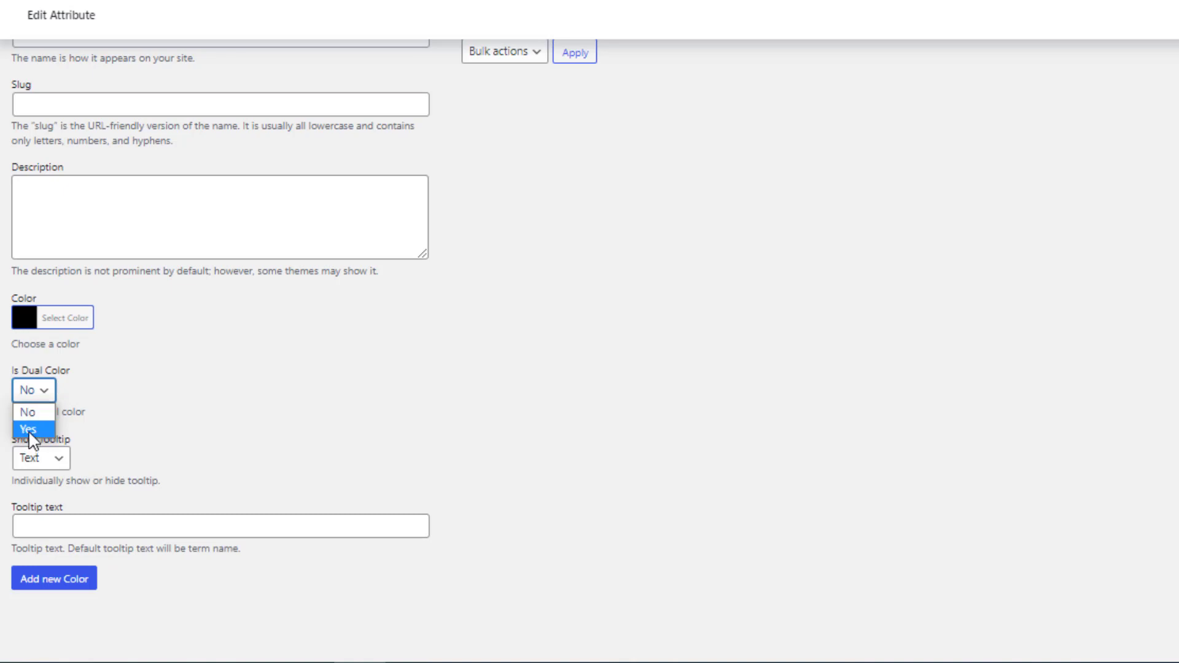
left_click(29, 430)
left_click(25, 461)
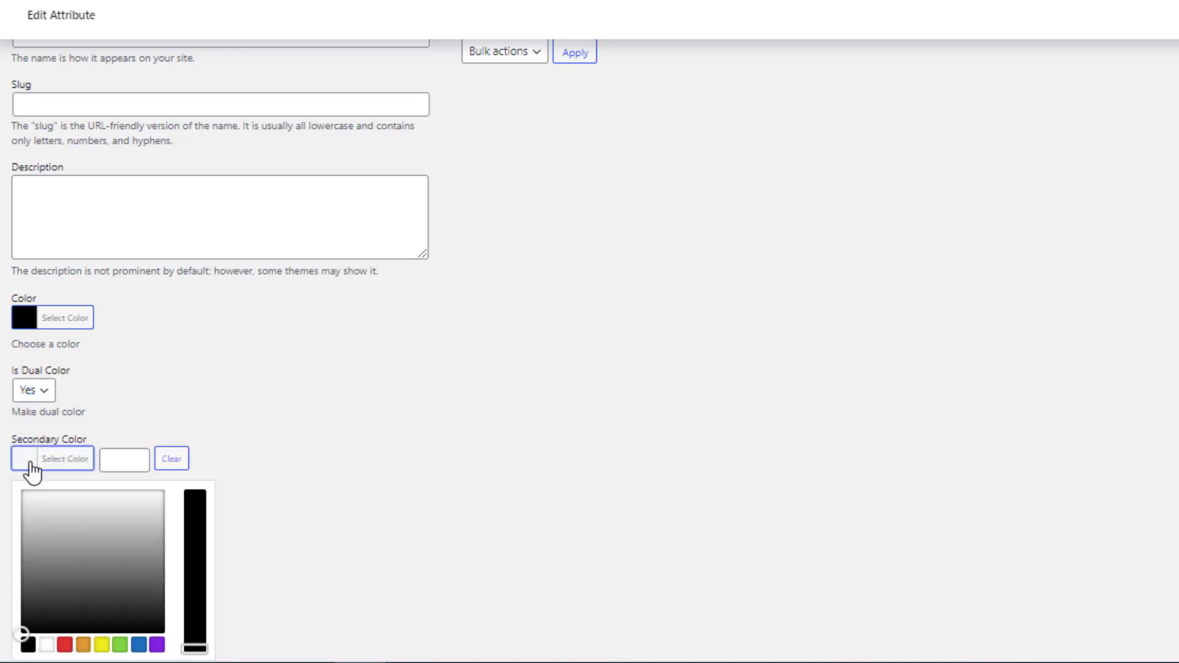
left_click(139, 644)
left_click(291, 463)
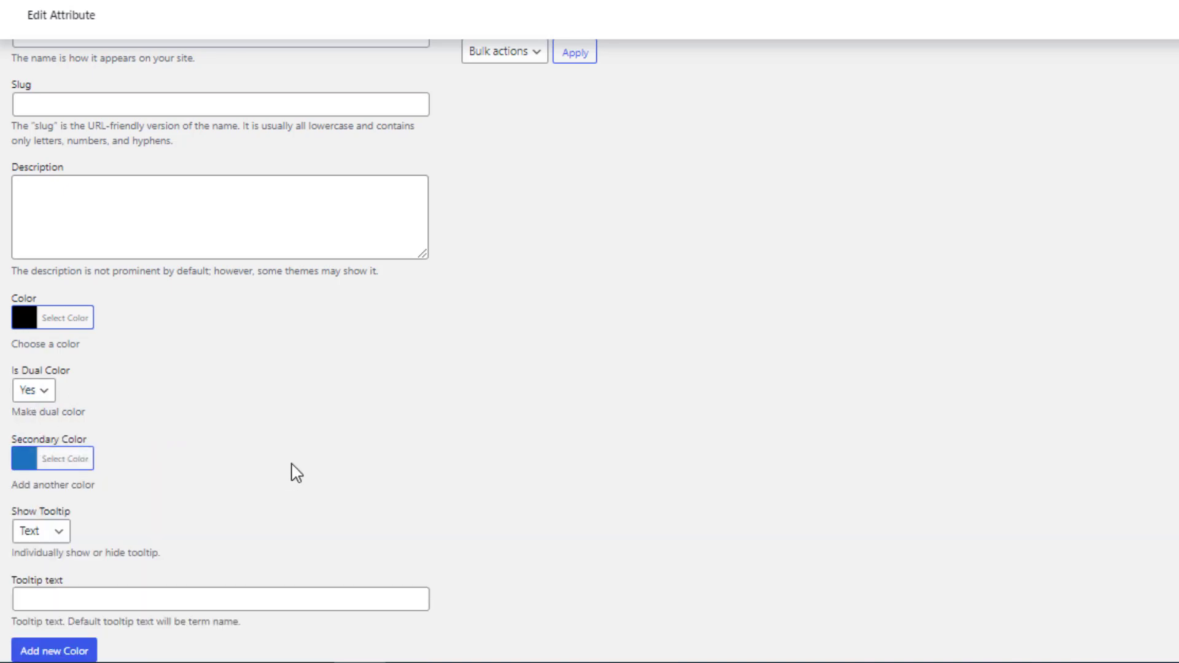
scroll(284, 479, "down", 2)
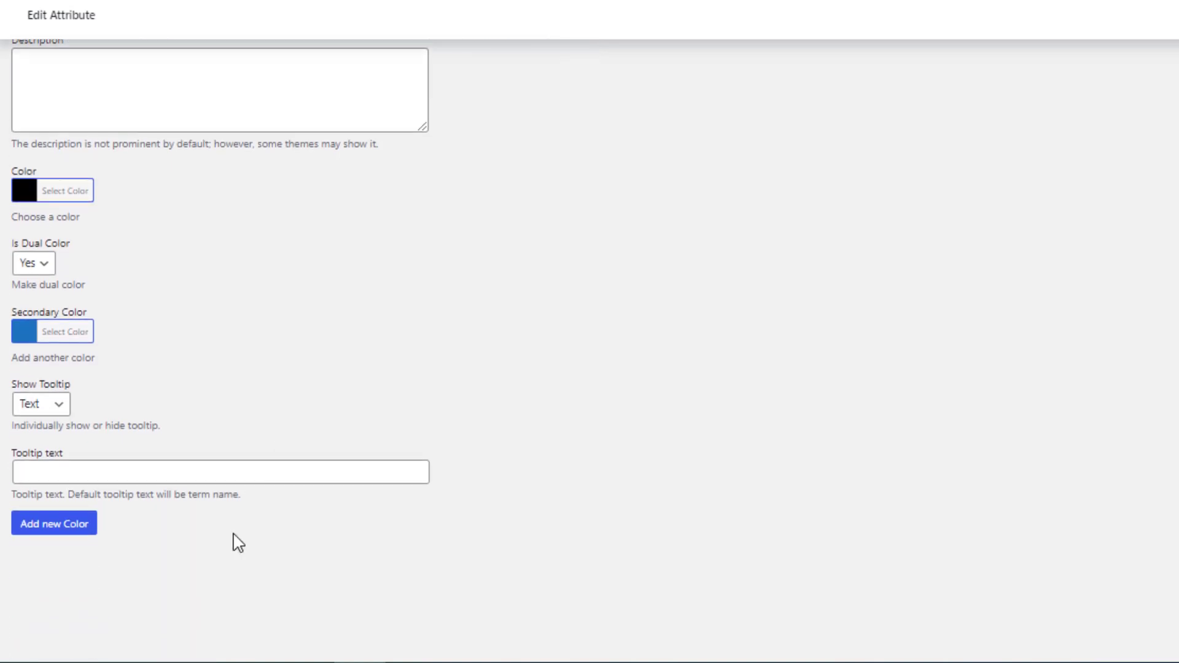
left_click(38, 530)
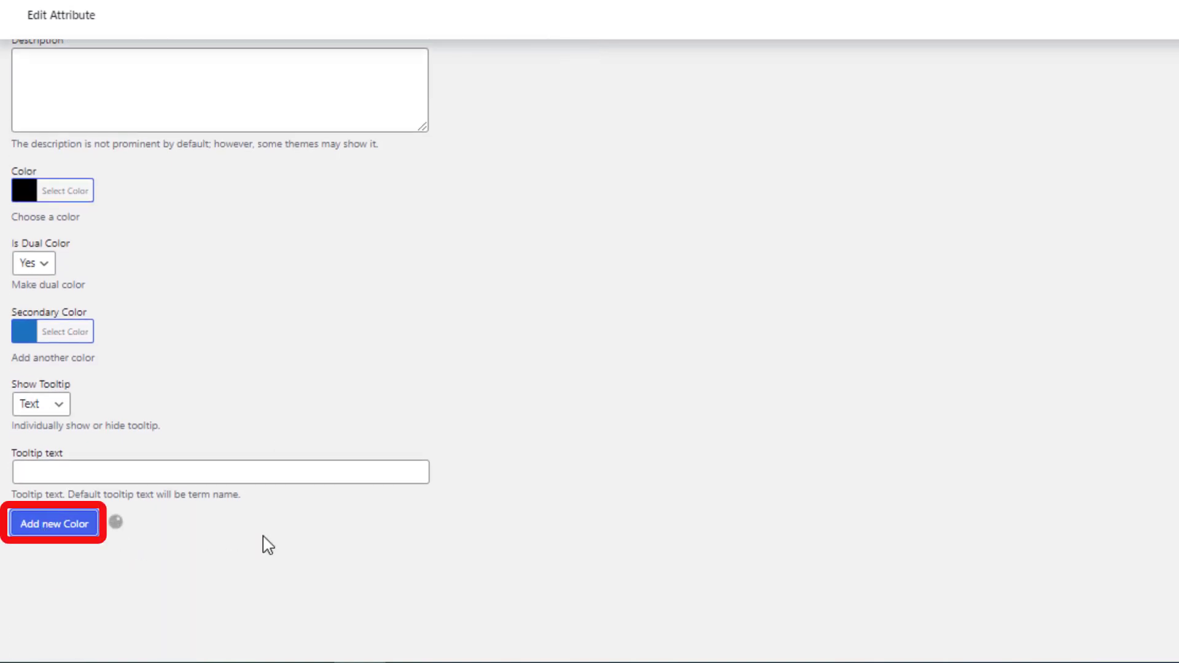
scroll(268, 545, "up", 6)
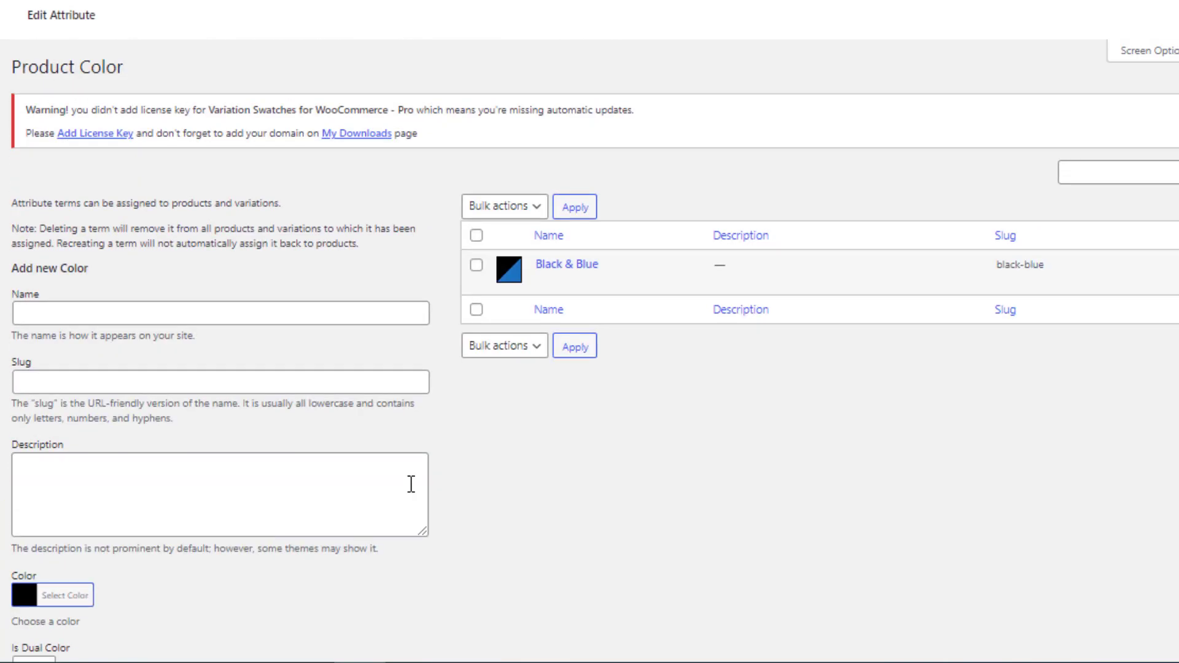
mouse_move(558, 271)
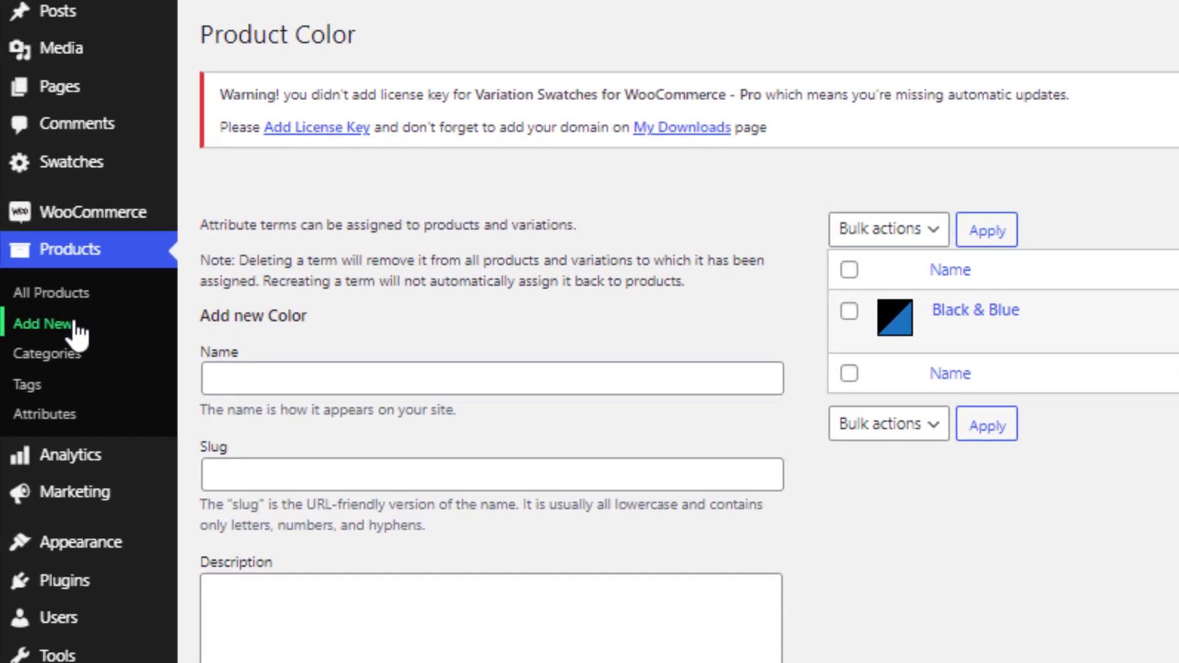
- Start a new product named "Dual Color (Using Global Attribute)" with the short description "This product is created using global attribute"
left_click(65, 325)
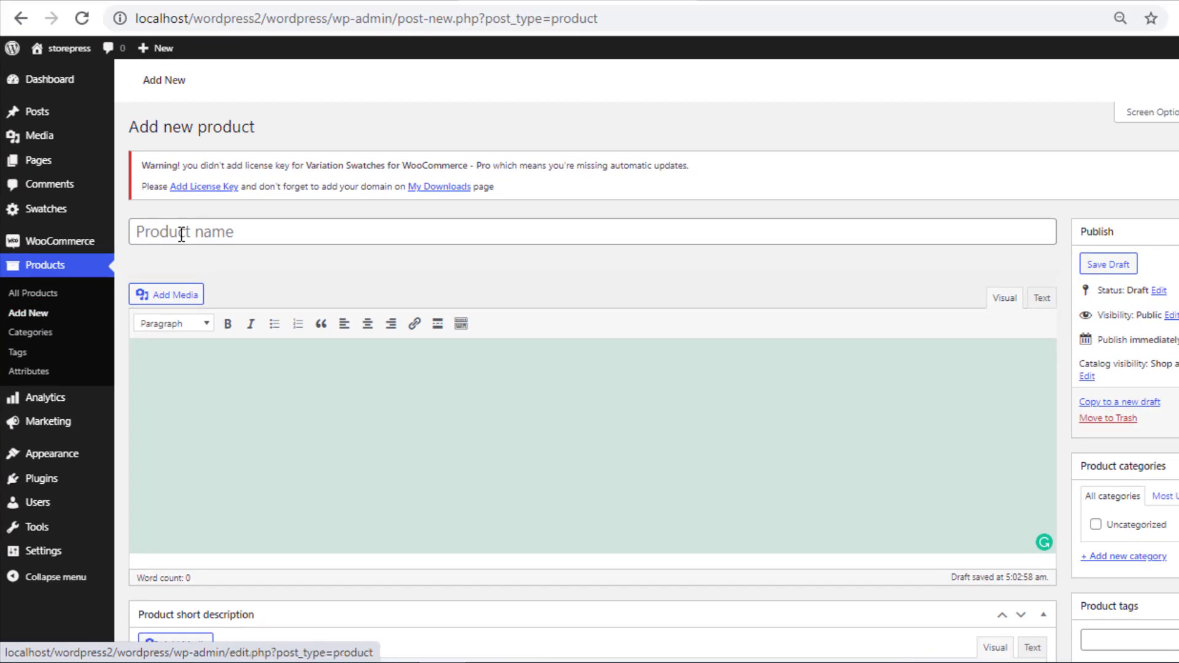
left_click(181, 234)
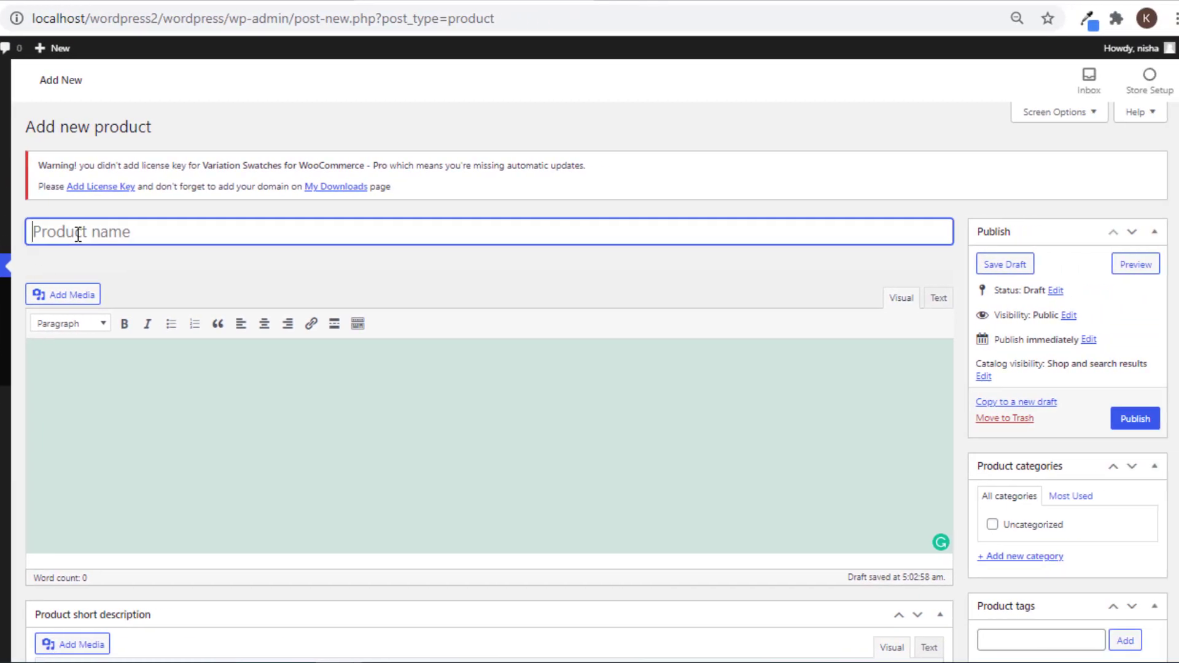
type("Dual Color (Using Global Attribute)")
scroll(61, 232, "down", 8)
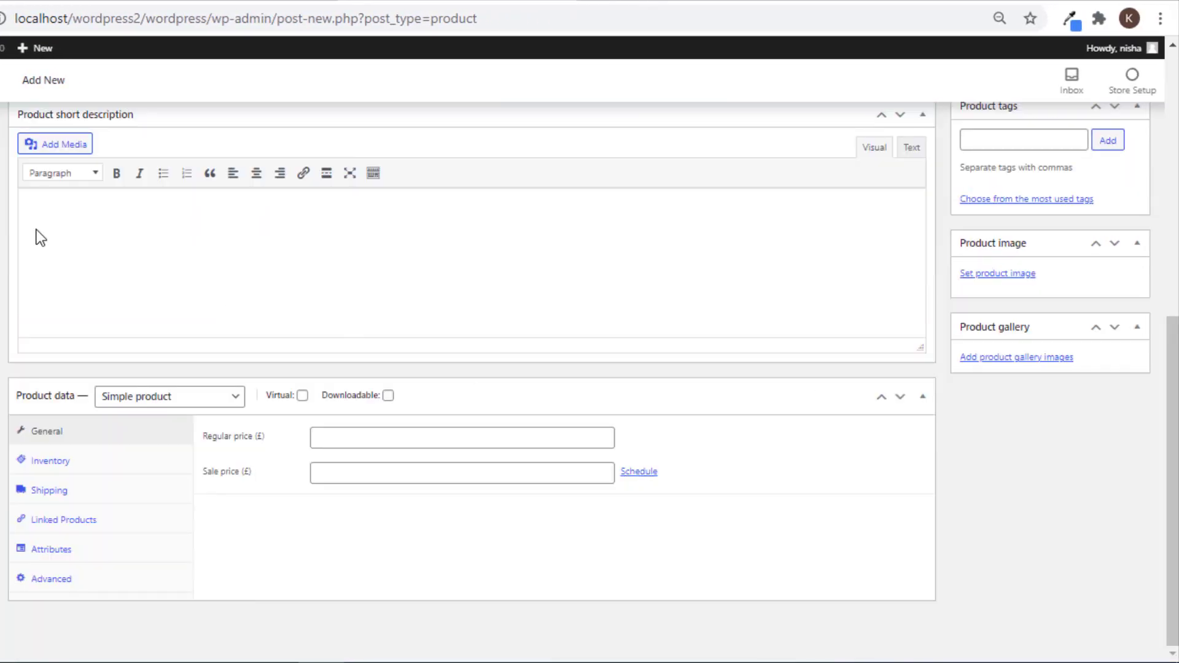
left_click(915, 147)
type("This product is created using global attribute")
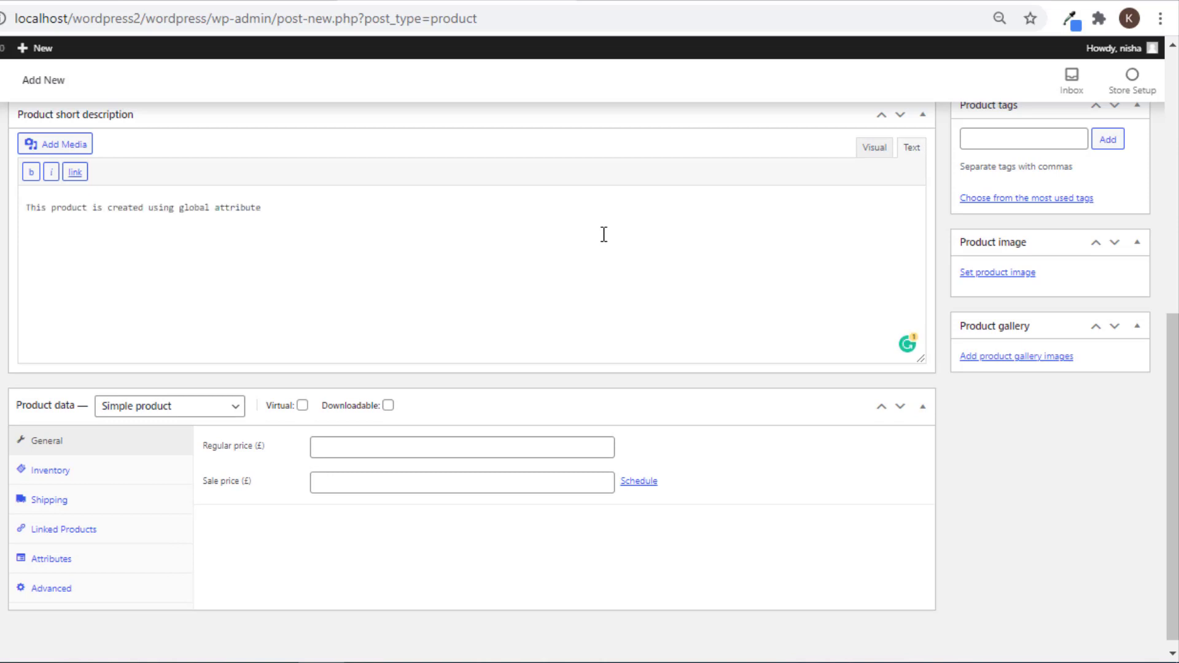
- Change the product type to Variable product and add the global Color attribute to the product
left_click(218, 413)
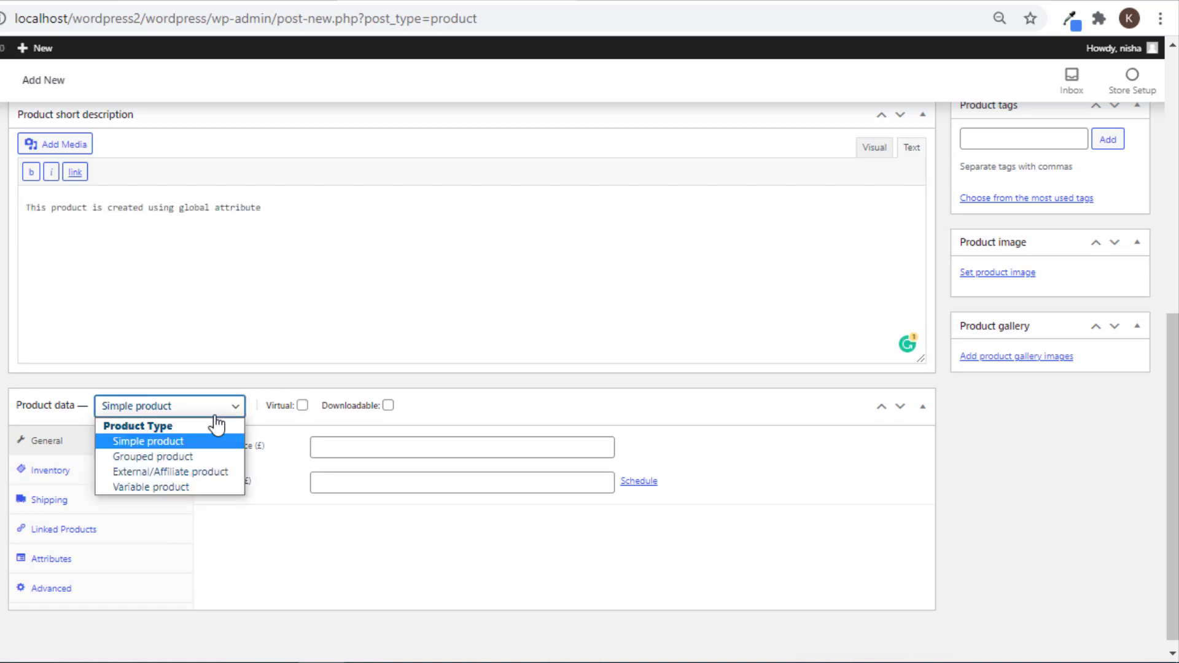
left_click(136, 491)
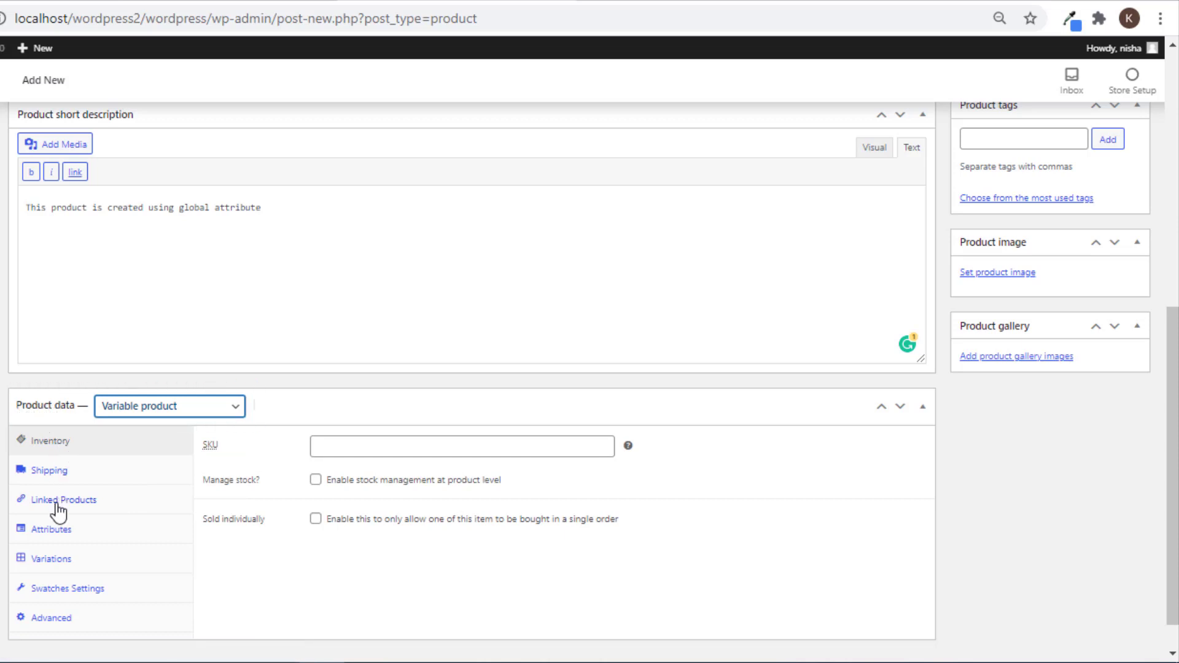
left_click(63, 530)
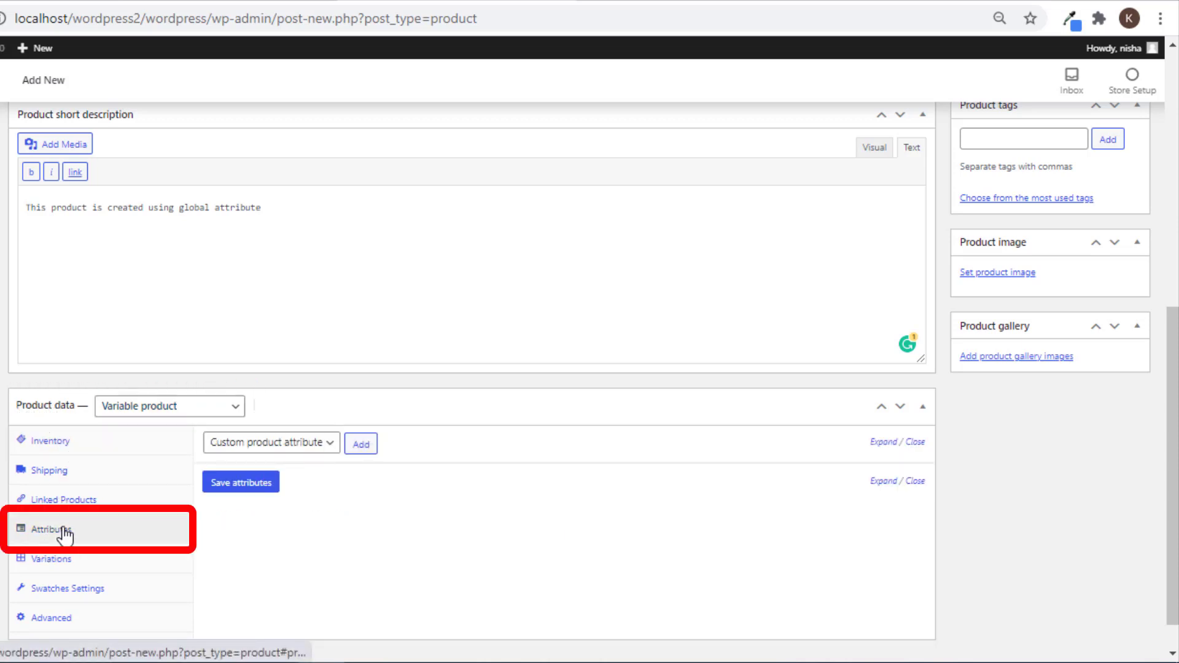
left_click(270, 443)
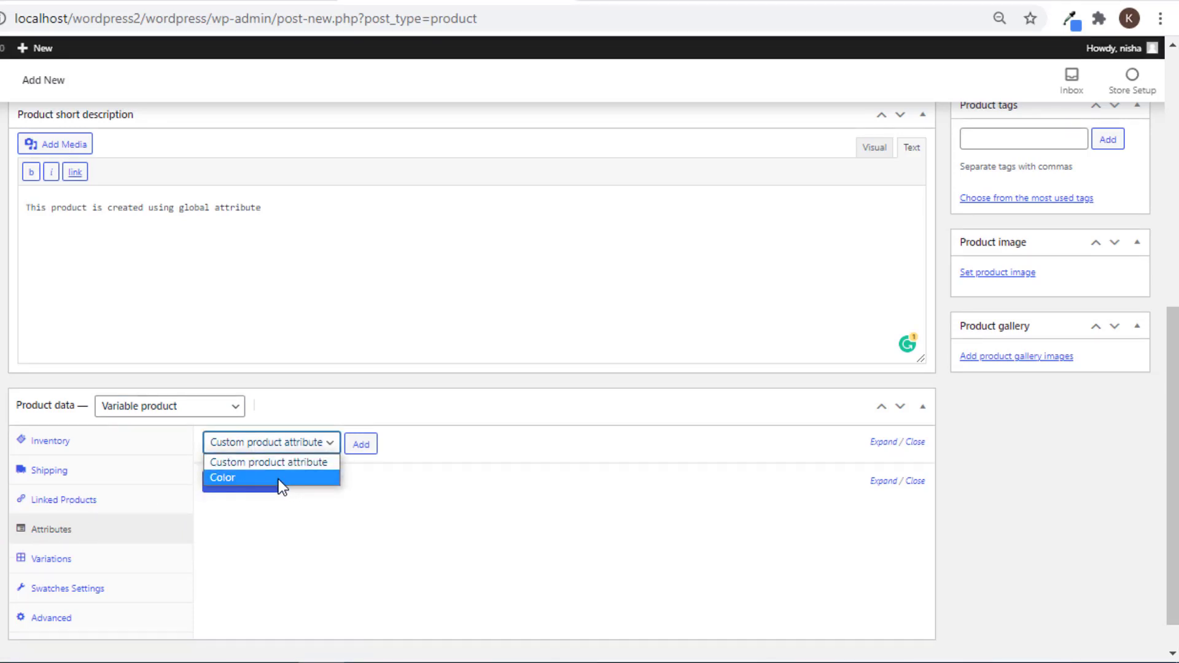
left_click(309, 482)
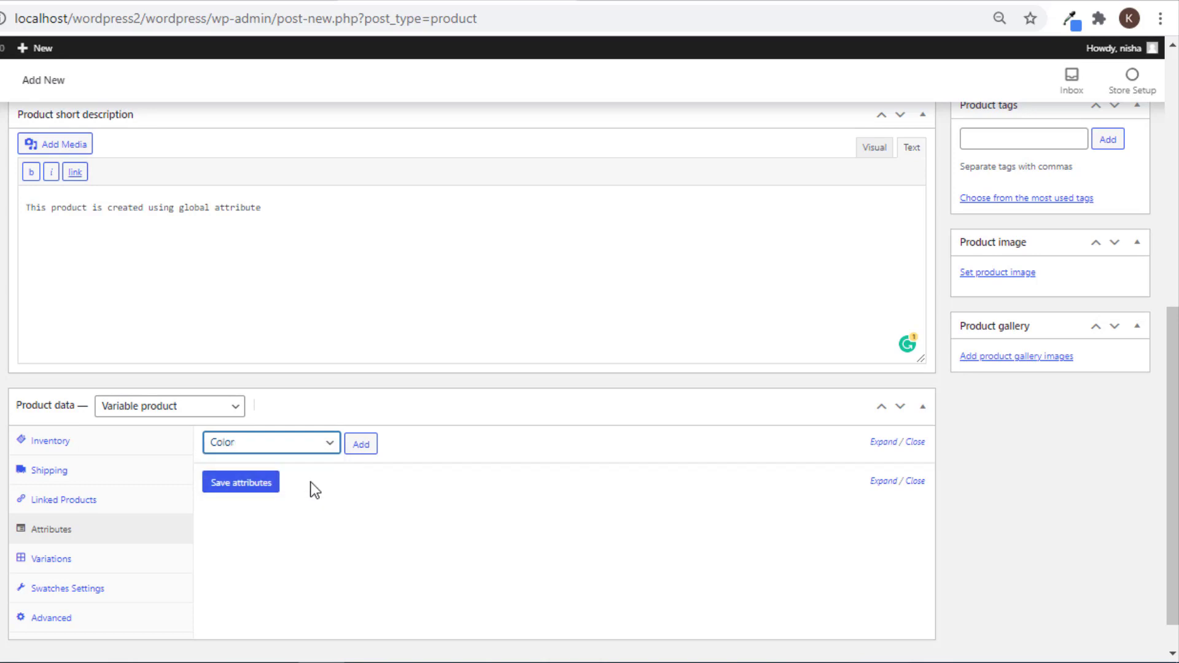
left_click(371, 447)
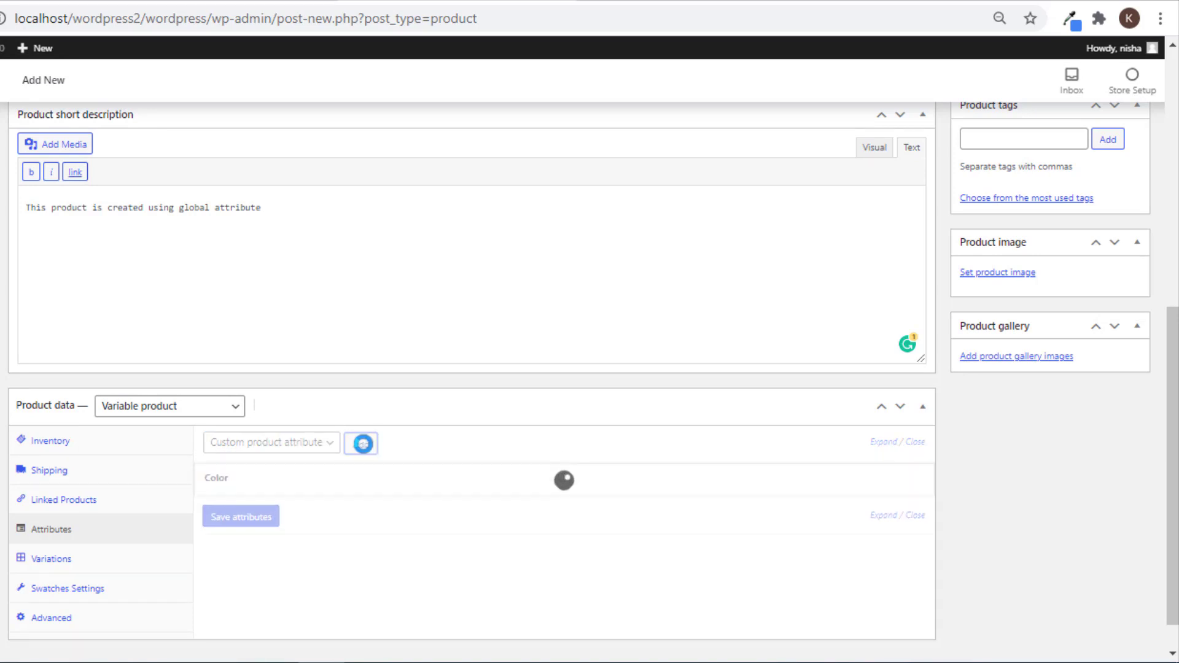
- Include all values of the Color attribute, enable it for variations and save the attributes
left_click(376, 563)
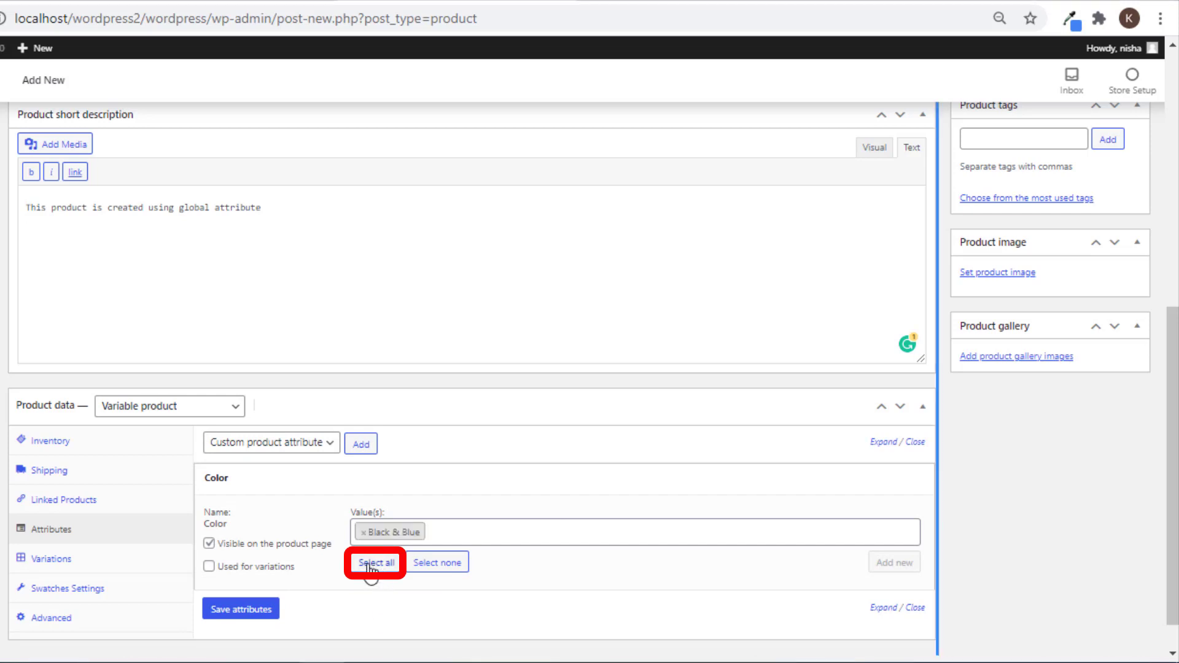
left_click(210, 566)
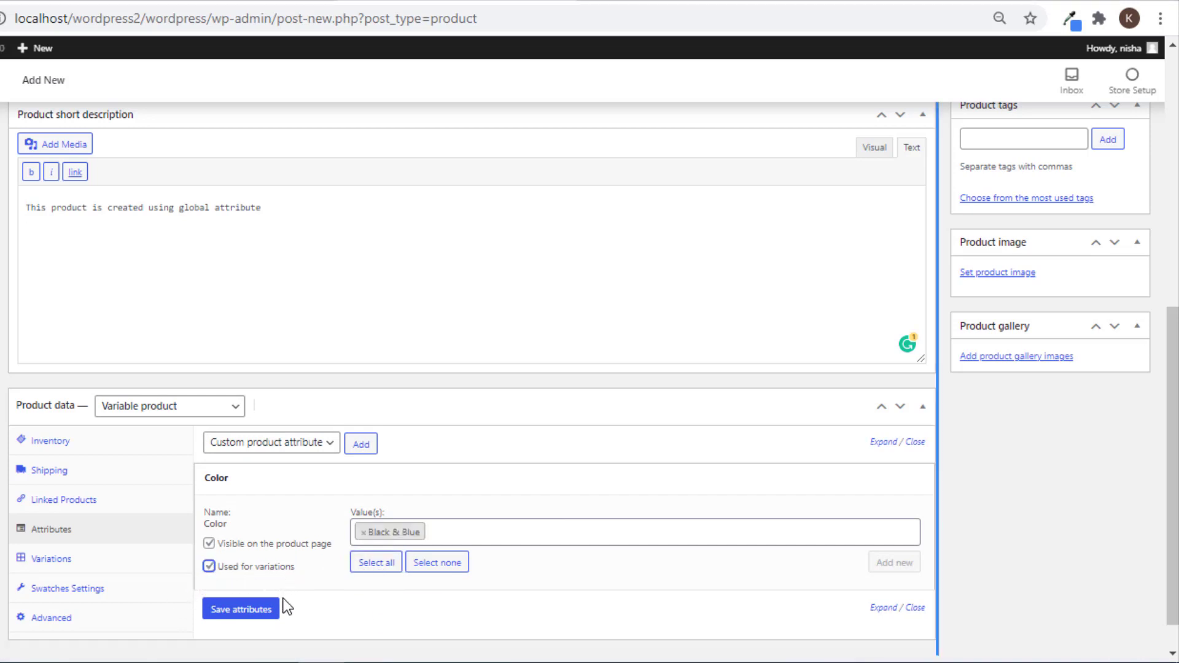
left_click(249, 612)
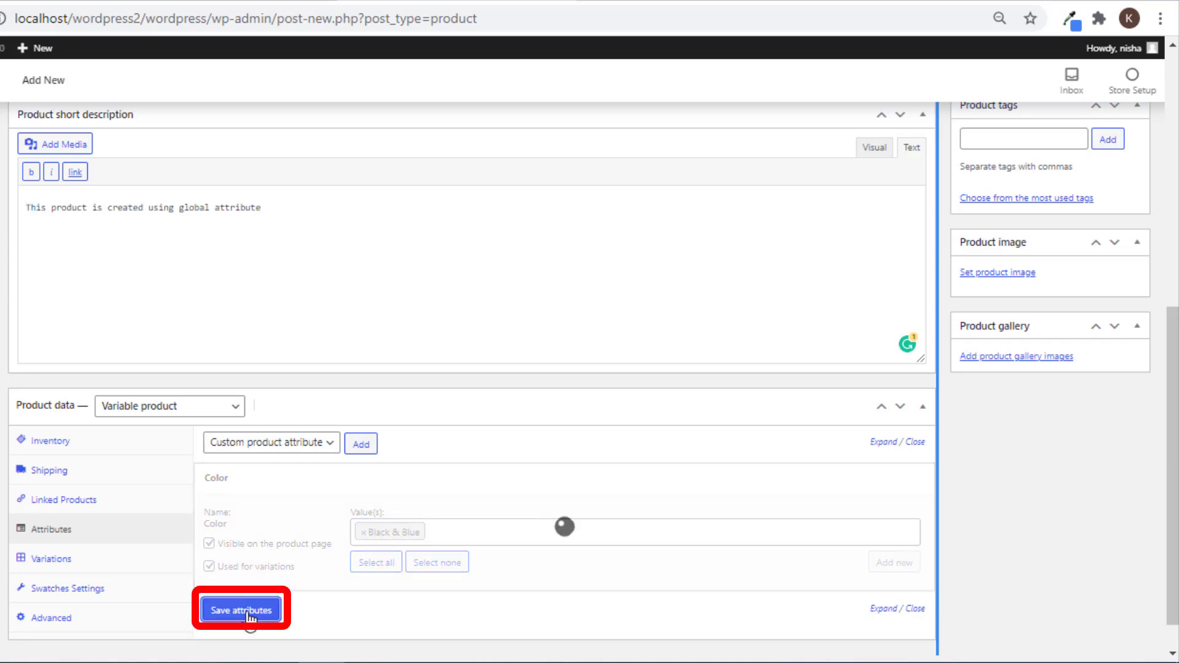
- Create the product's variations from all attributes
scroll(245, 619, "down", 1)
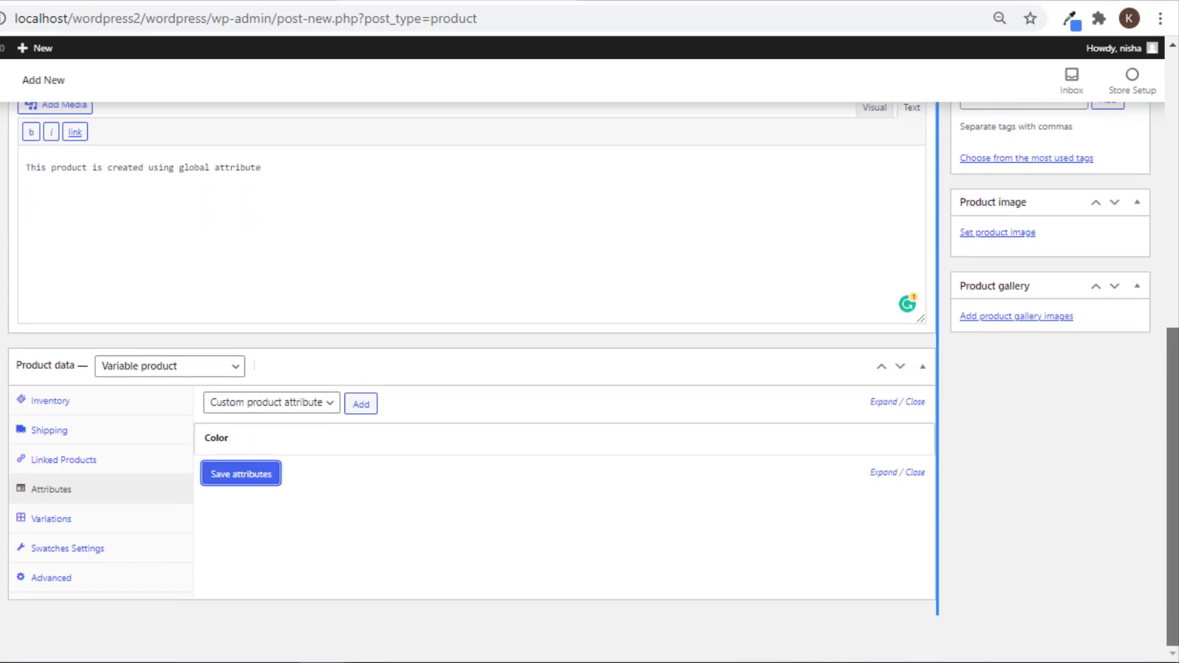
left_click(43, 523)
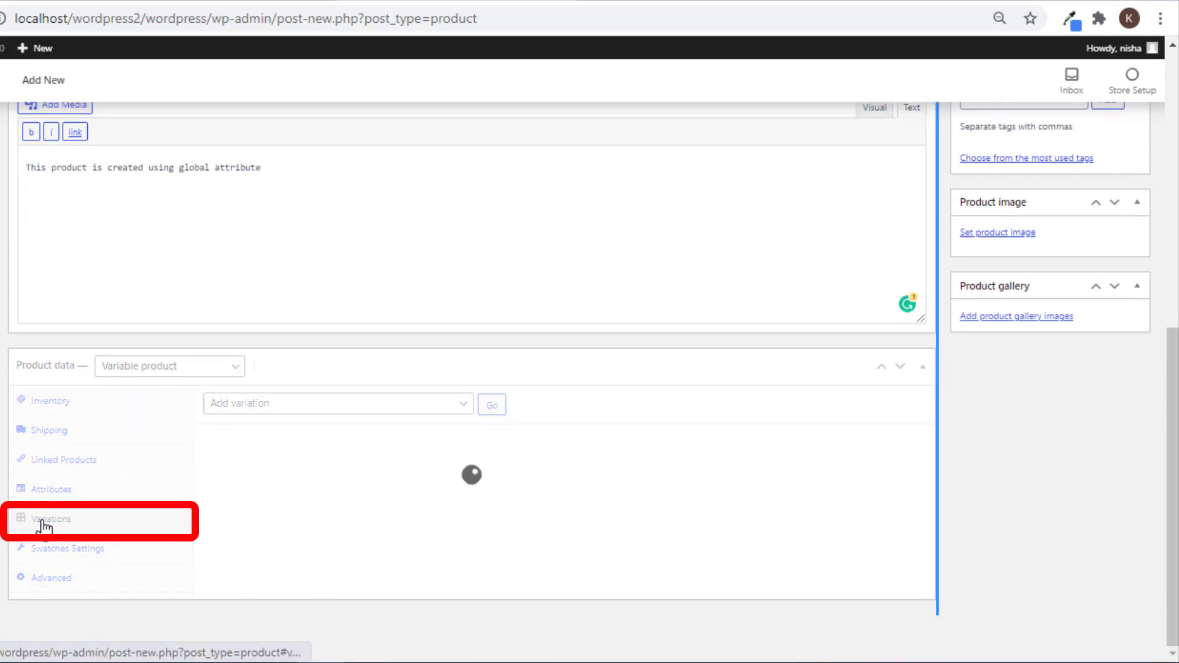
left_click(460, 404)
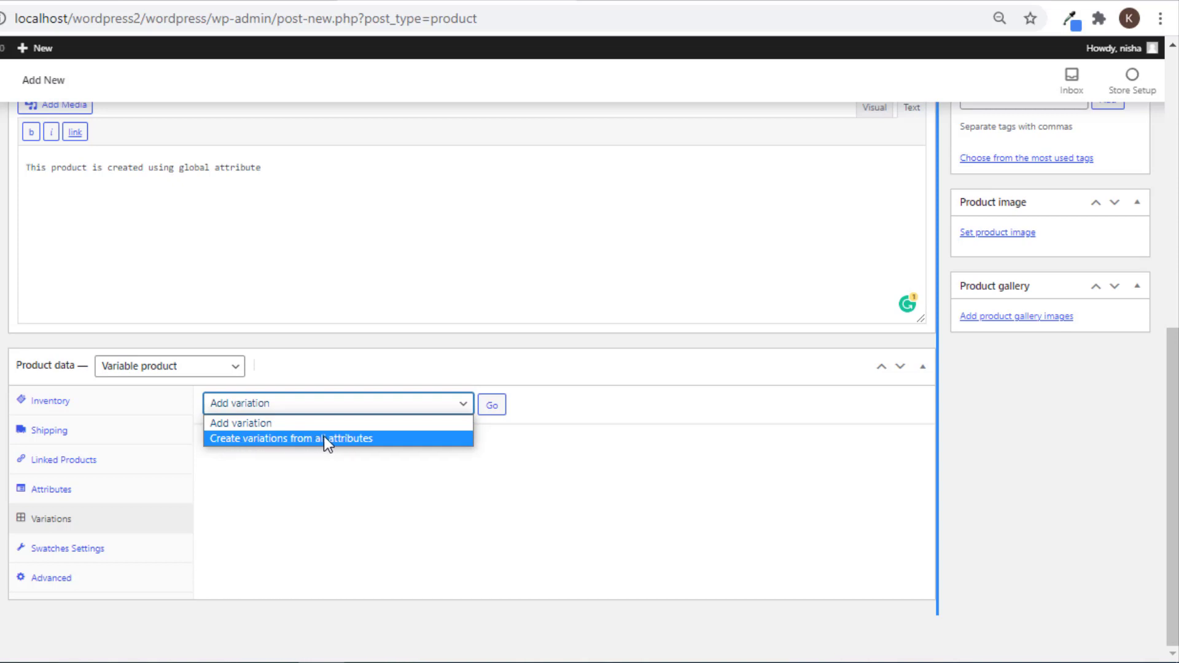
left_click(279, 440)
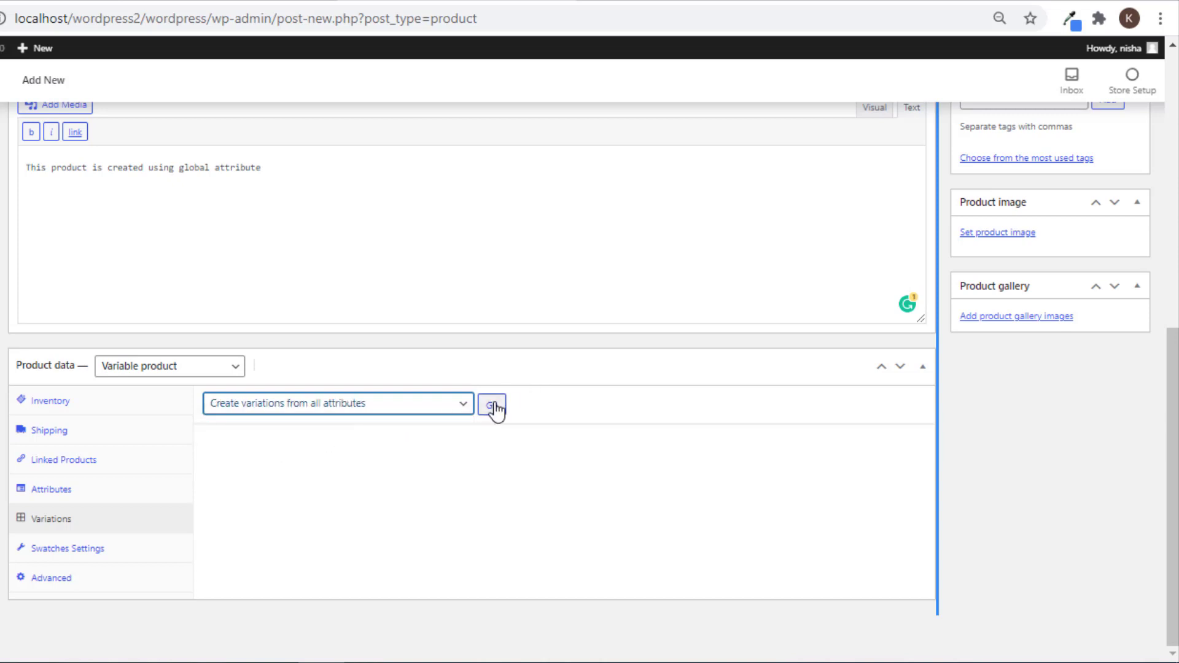
left_click(495, 407)
left_click(612, 175)
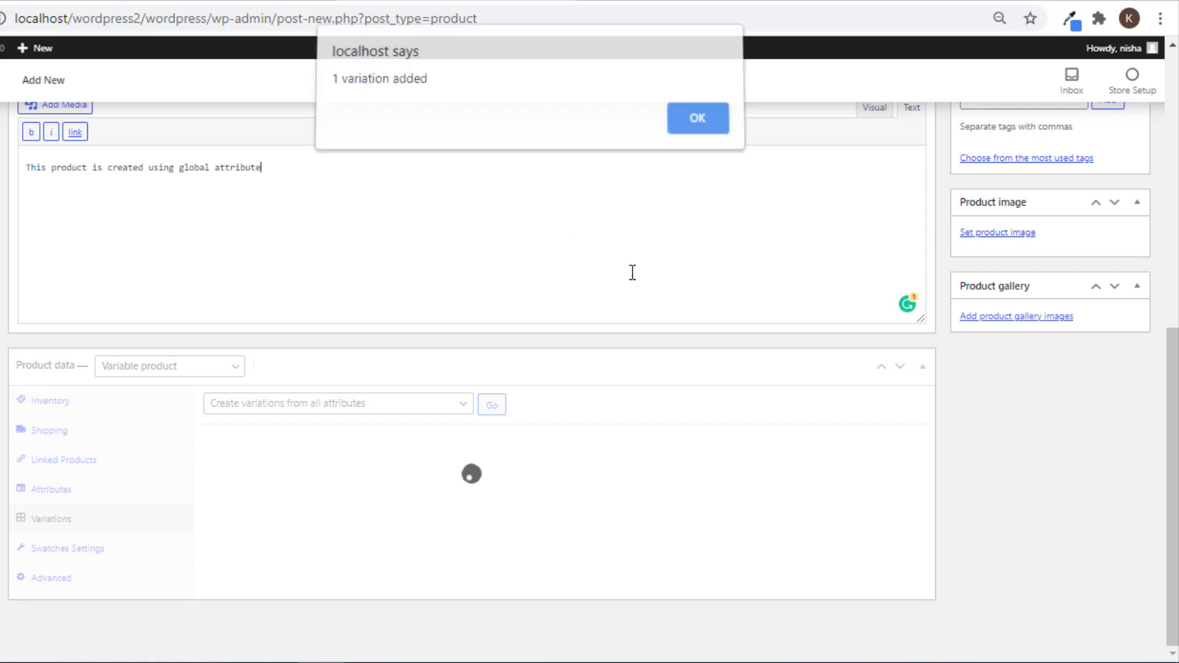
left_click(698, 118)
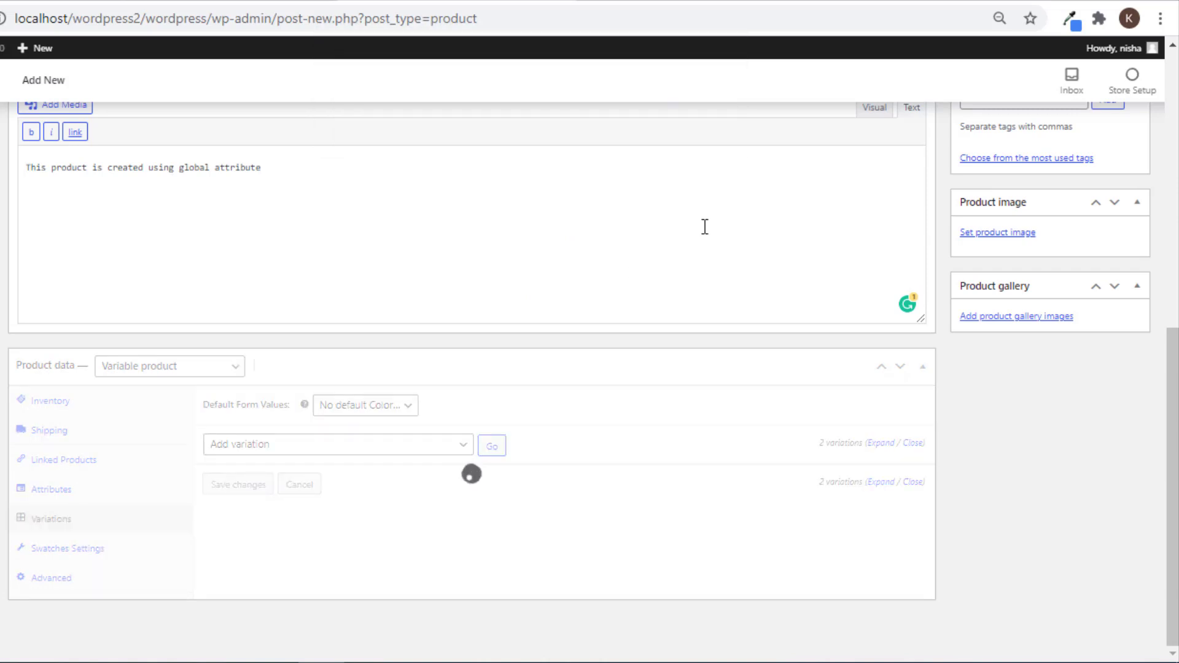
- Expand the Black & Blue variation and set its regular price to £12
left_click(884, 442)
scroll(887, 447, "down", 5)
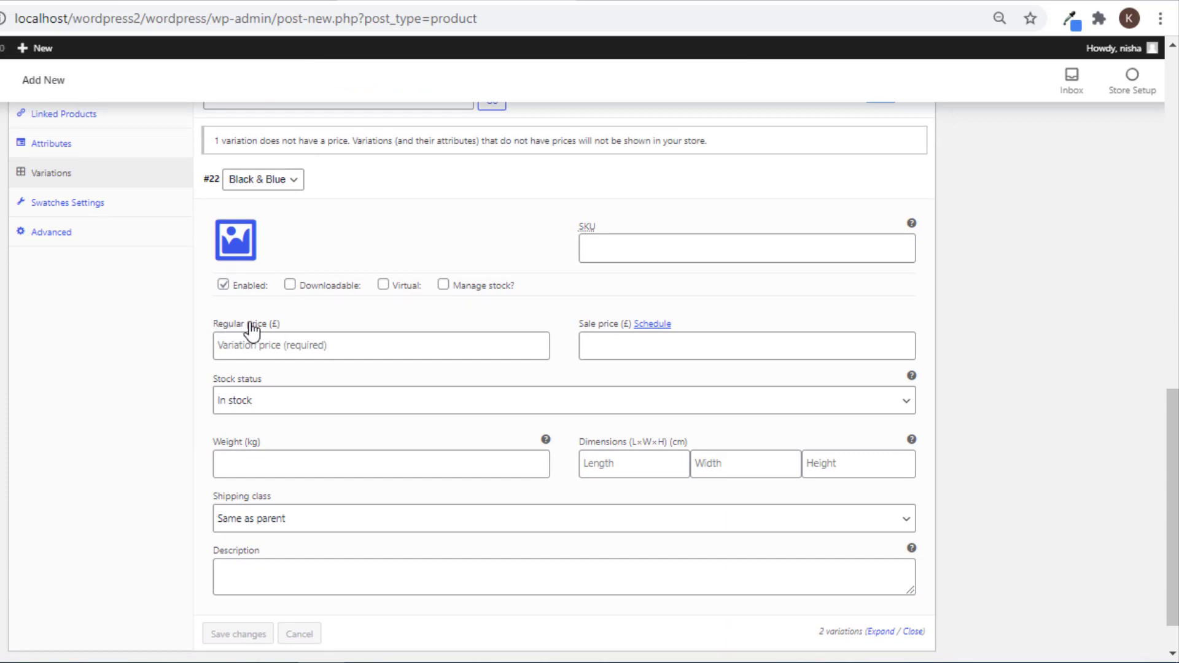
left_click(263, 343)
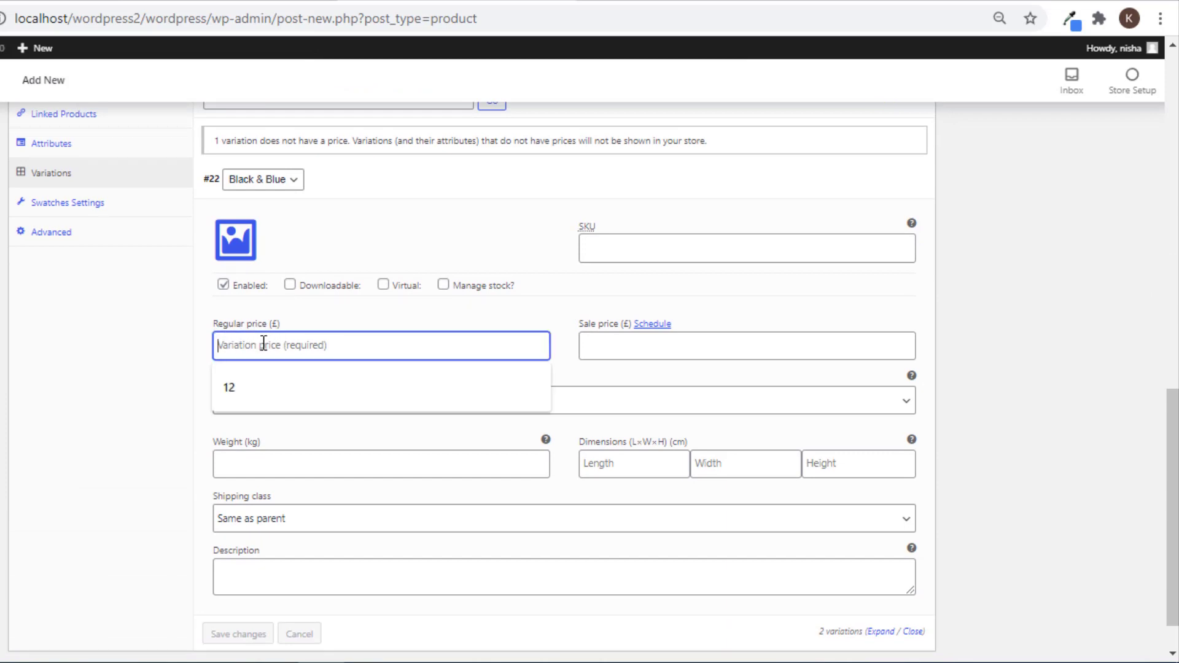
type("12")
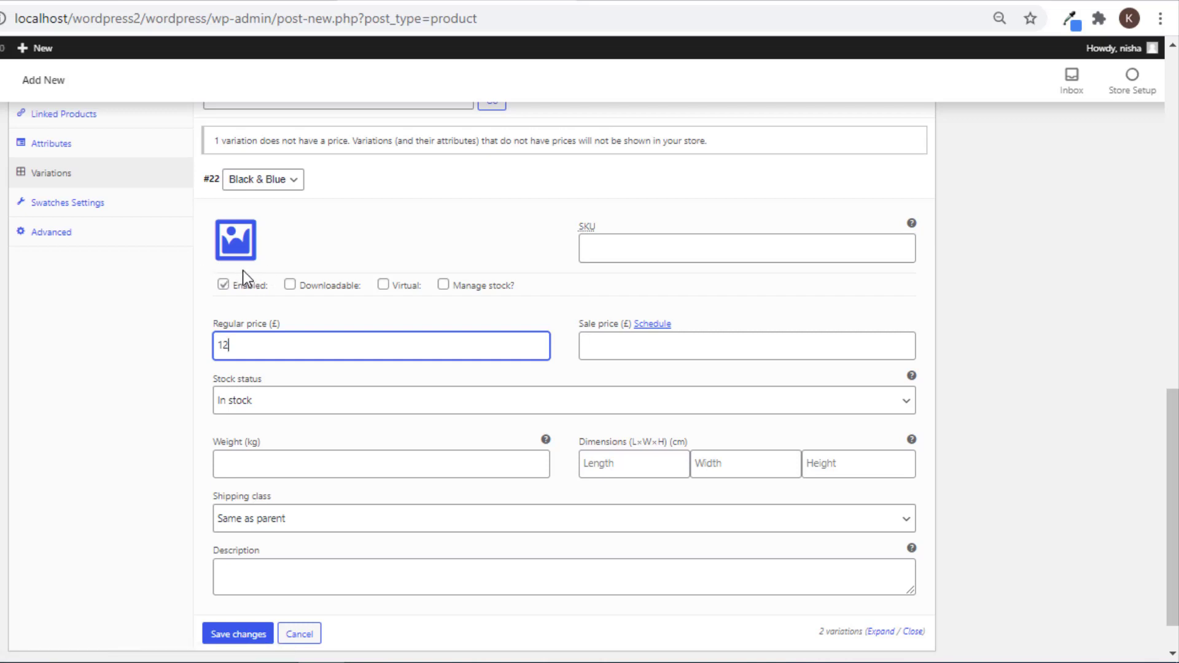
- Set the dark-shouldered blue polo shirt picture as the Black & Blue variation's image and save the variation changes
left_click(233, 248)
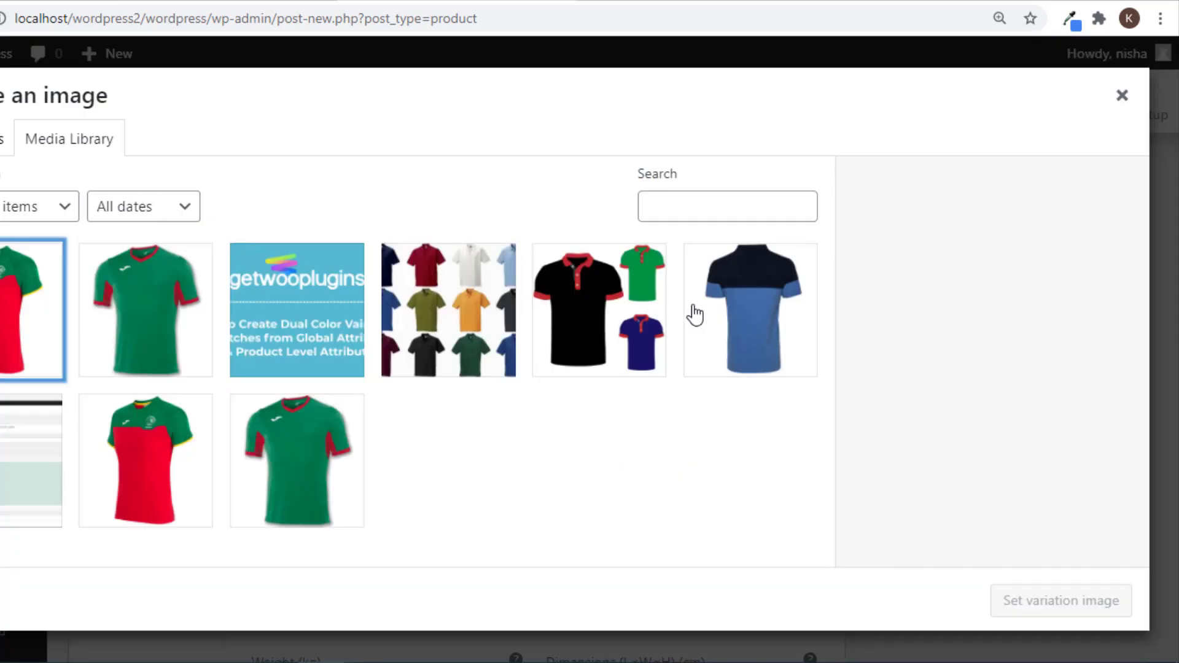
left_click(730, 319)
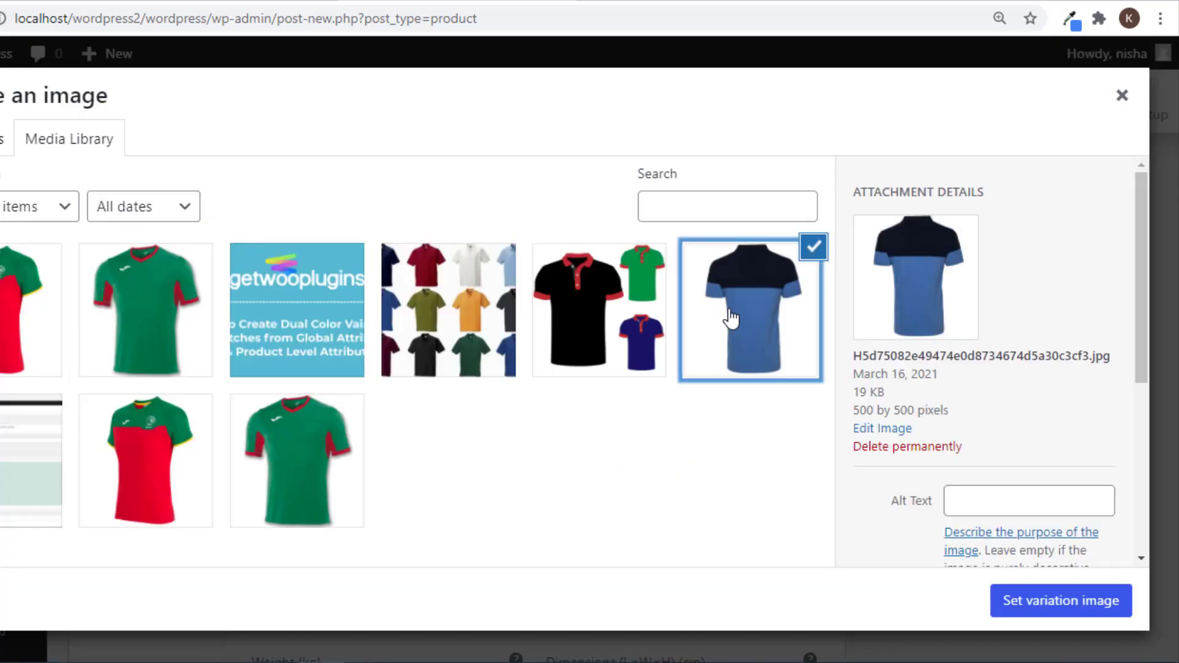
left_click(1023, 601)
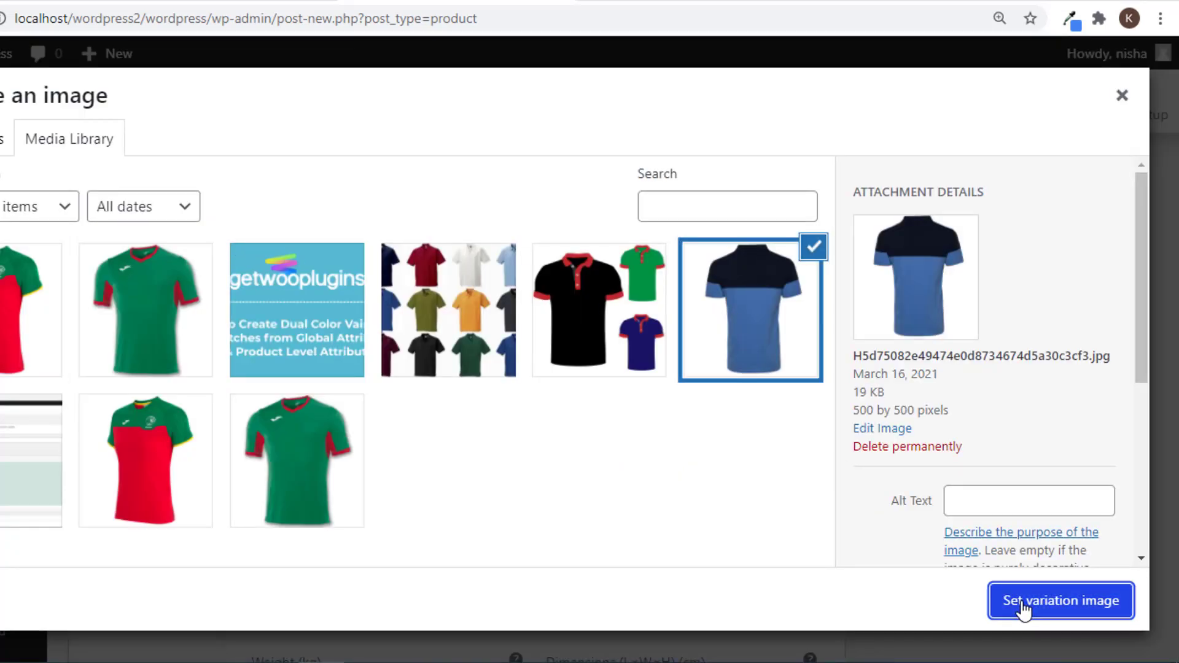
scroll(703, 571, "down", 1)
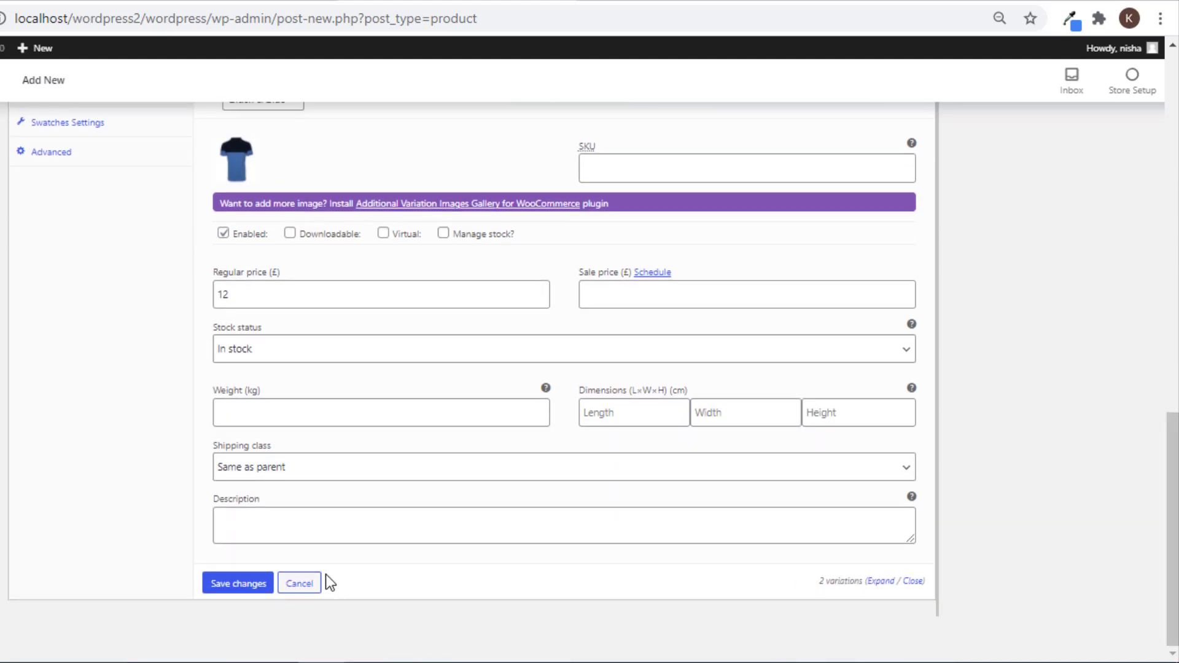
left_click(240, 584)
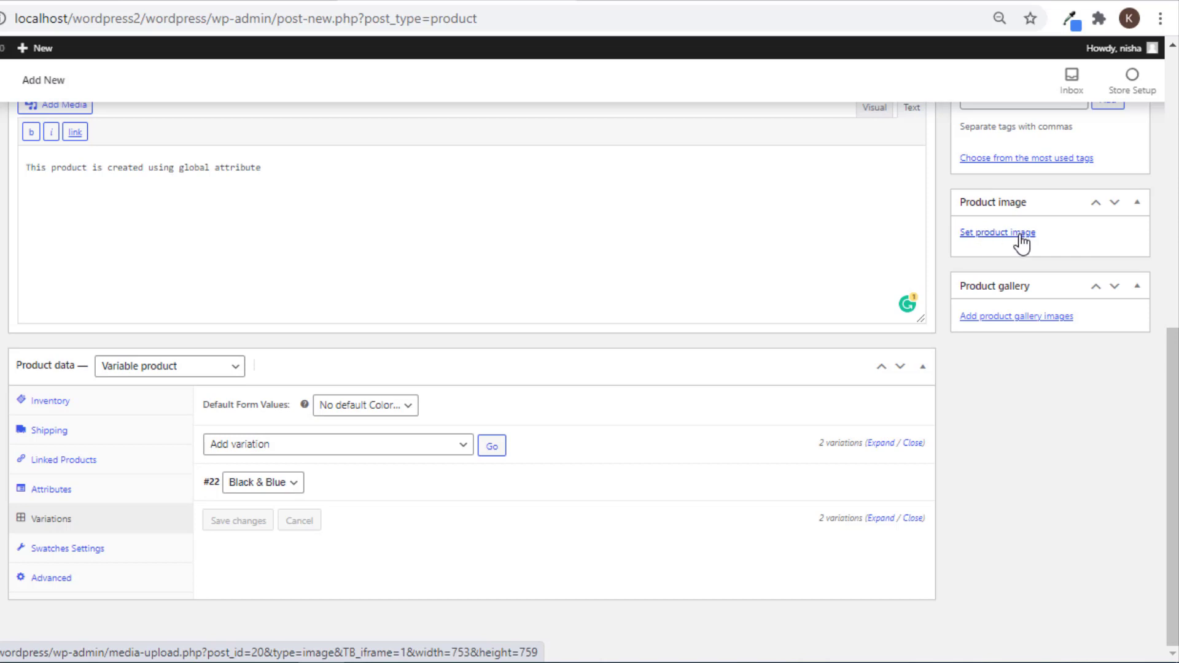
- Set polo-shirt-163562_1280.jpg from the media library as the product image
left_click(993, 239)
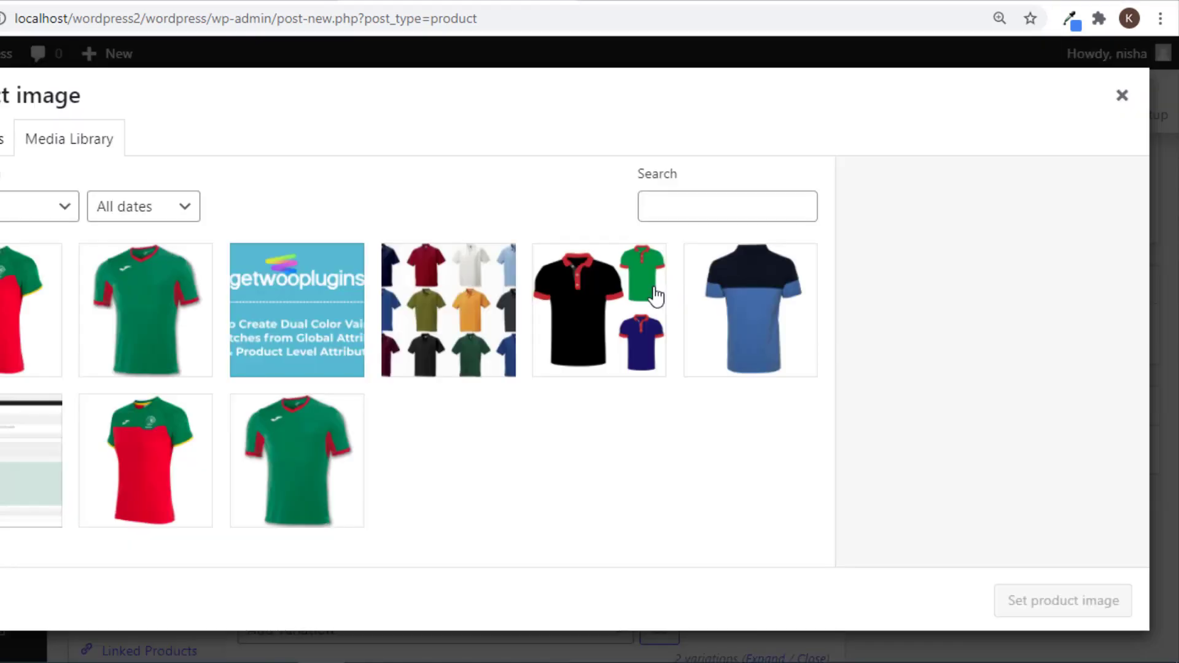
left_click(654, 296)
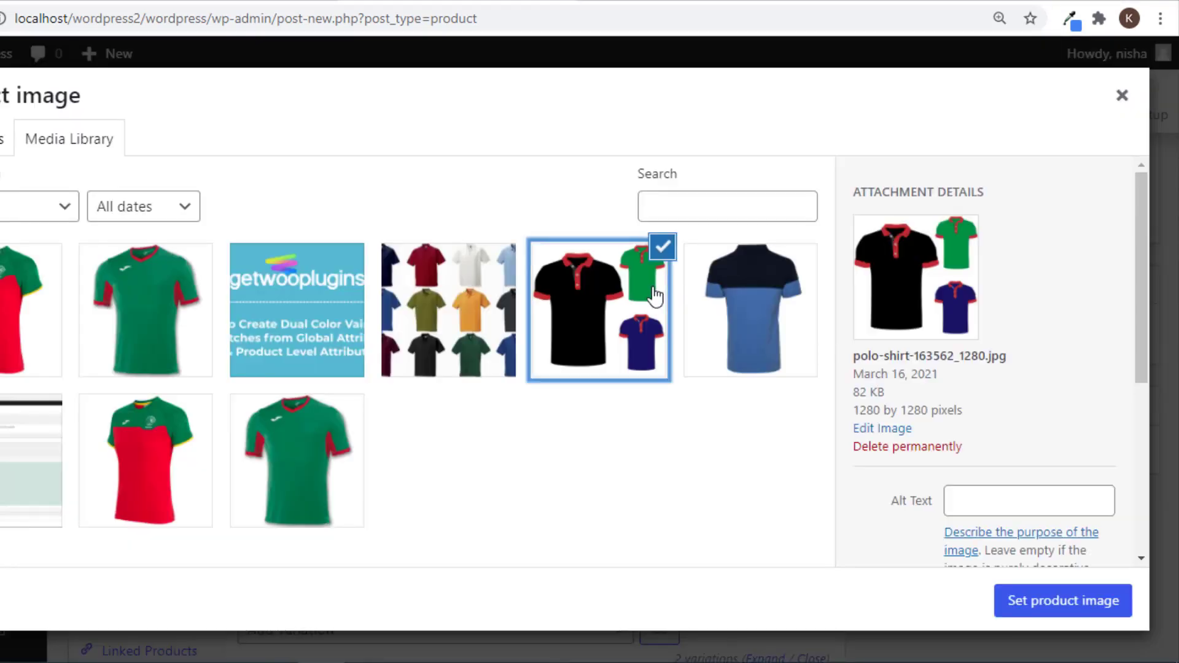
left_click(1035, 610)
- Publish the product and open its permalink to view it in the store
scroll(1032, 609, "up", 8)
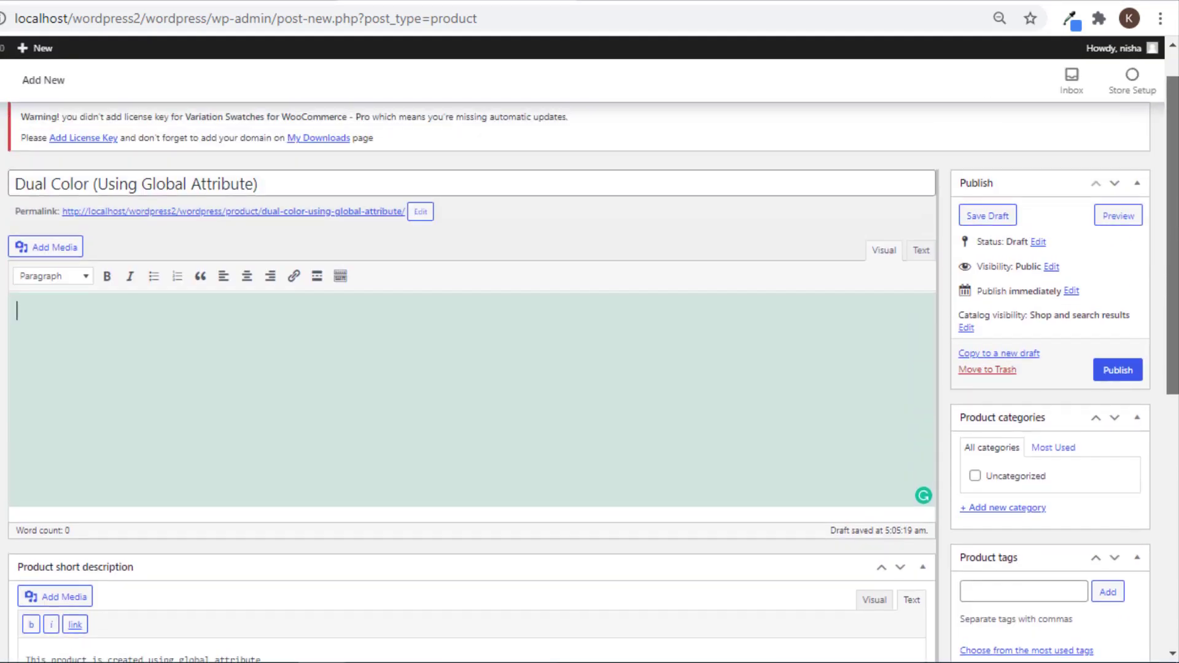
left_click(1116, 389)
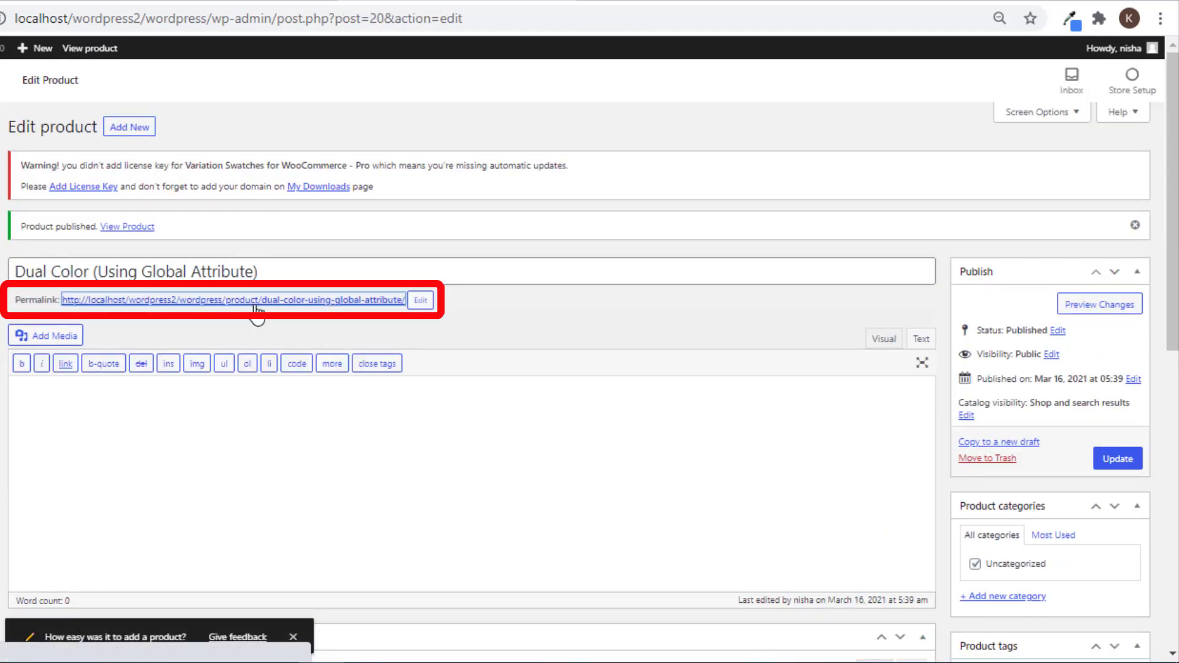
left_click(257, 301)
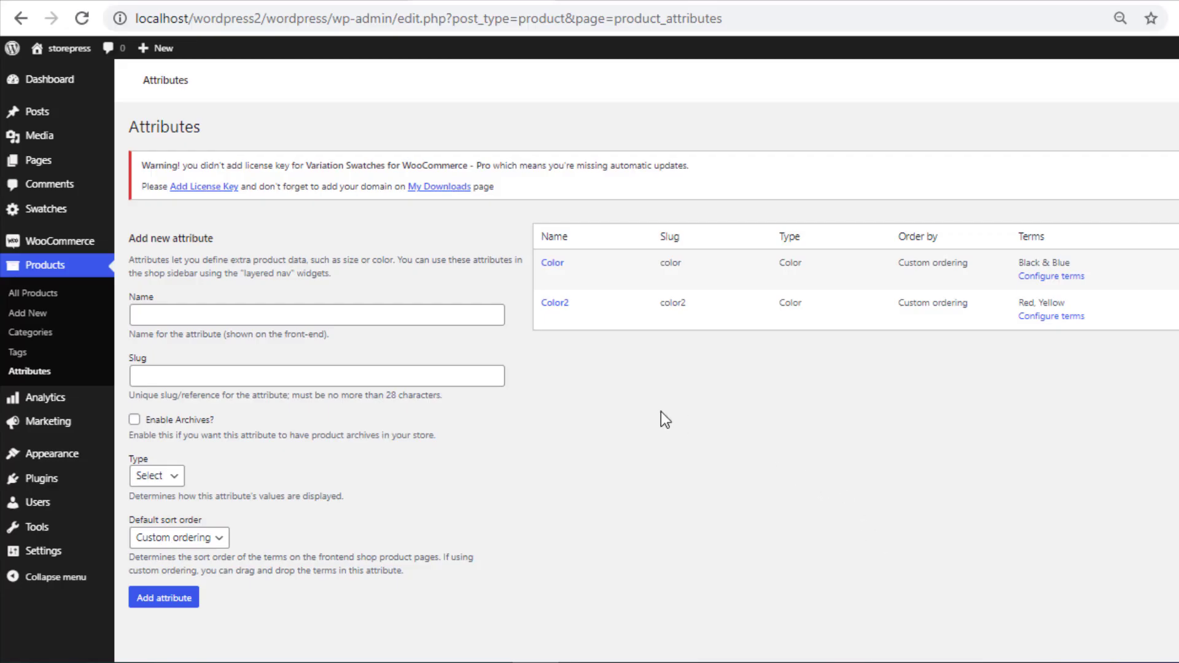
- Open the store pages of the two single-color-into-dual-color products in new browser tabs and try the red and yellow Color2 swatches
mouse_move(553, 307)
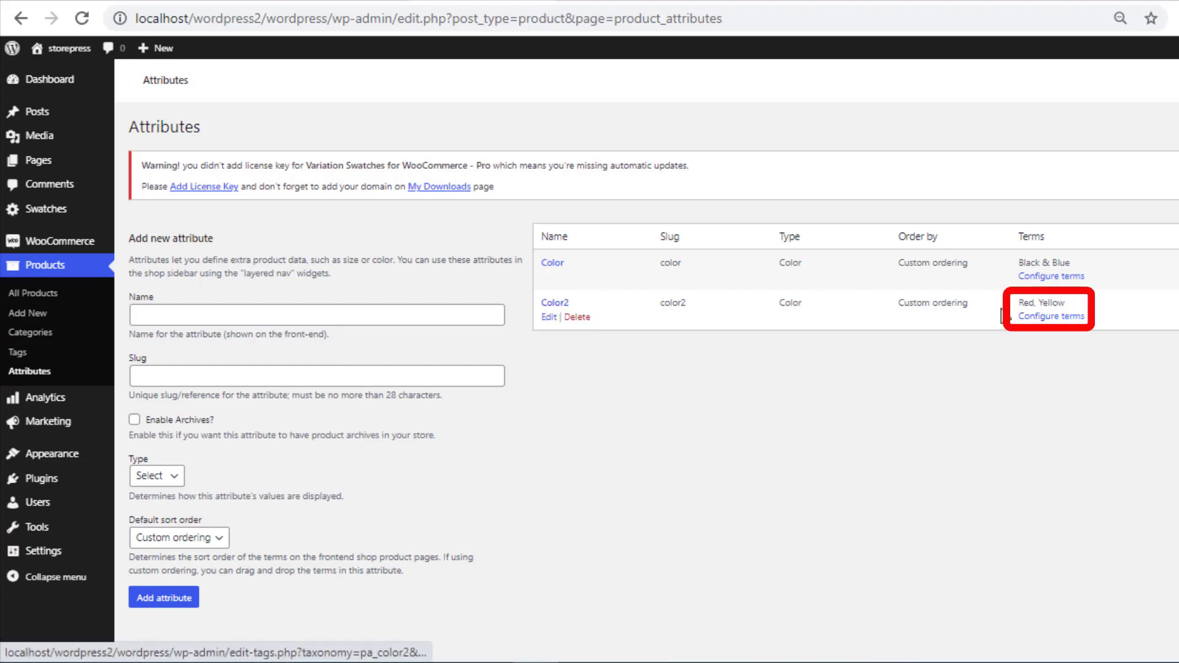
left_click(95, 296)
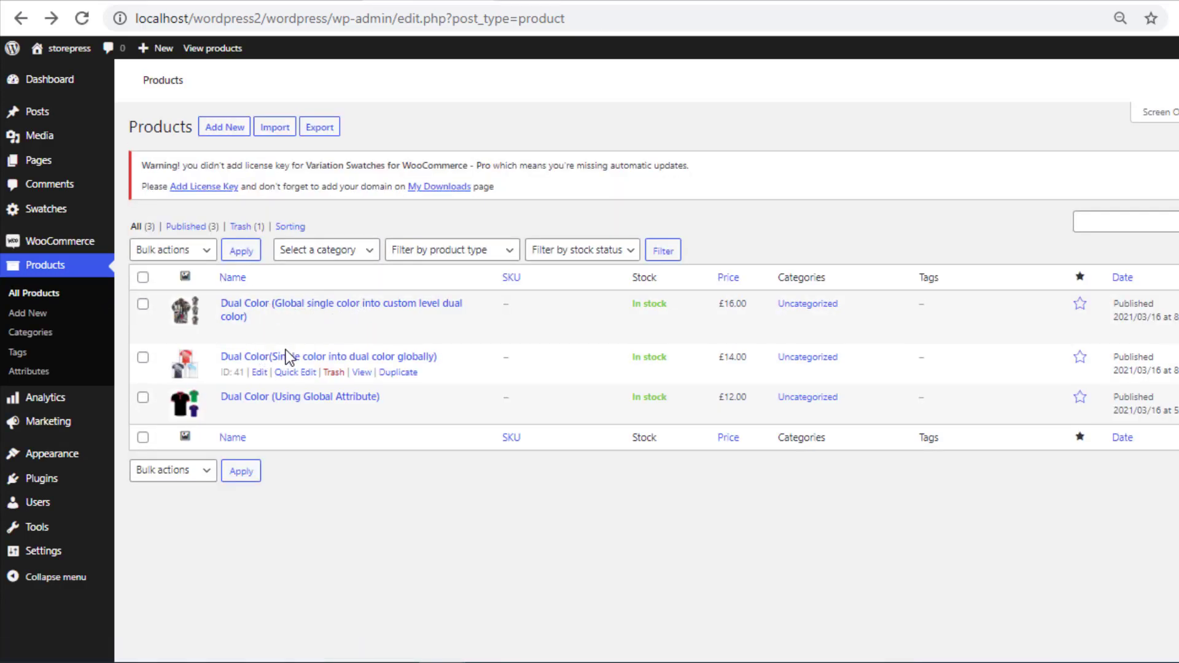
right_click(363, 334)
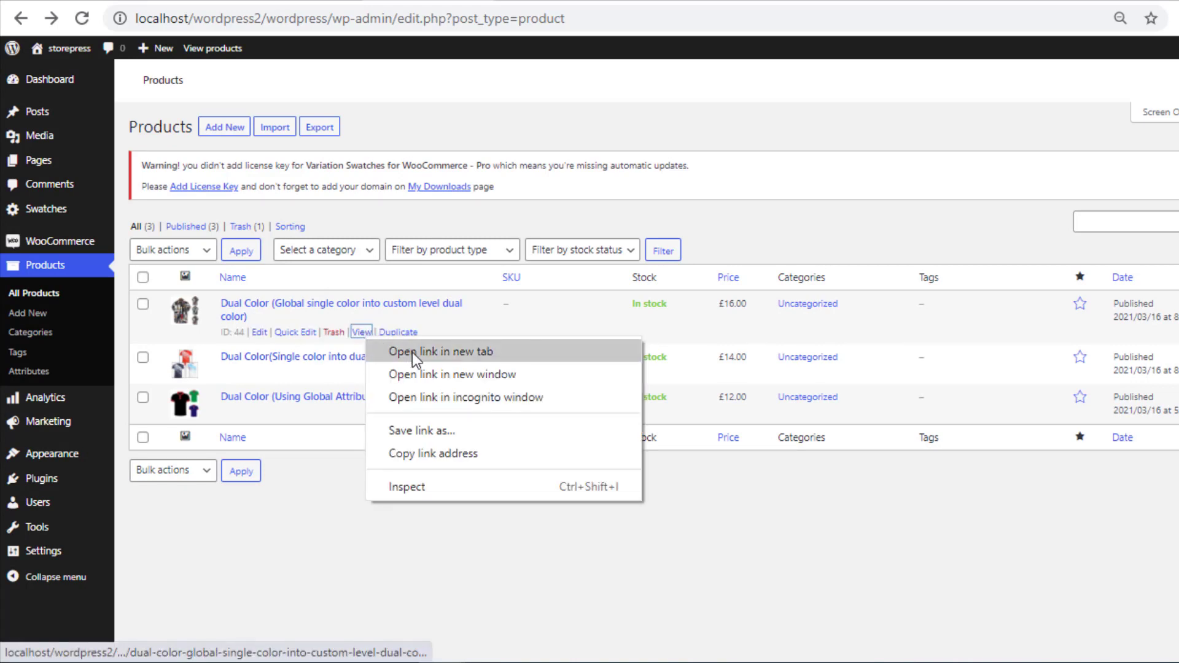
left_click(412, 353)
right_click(362, 371)
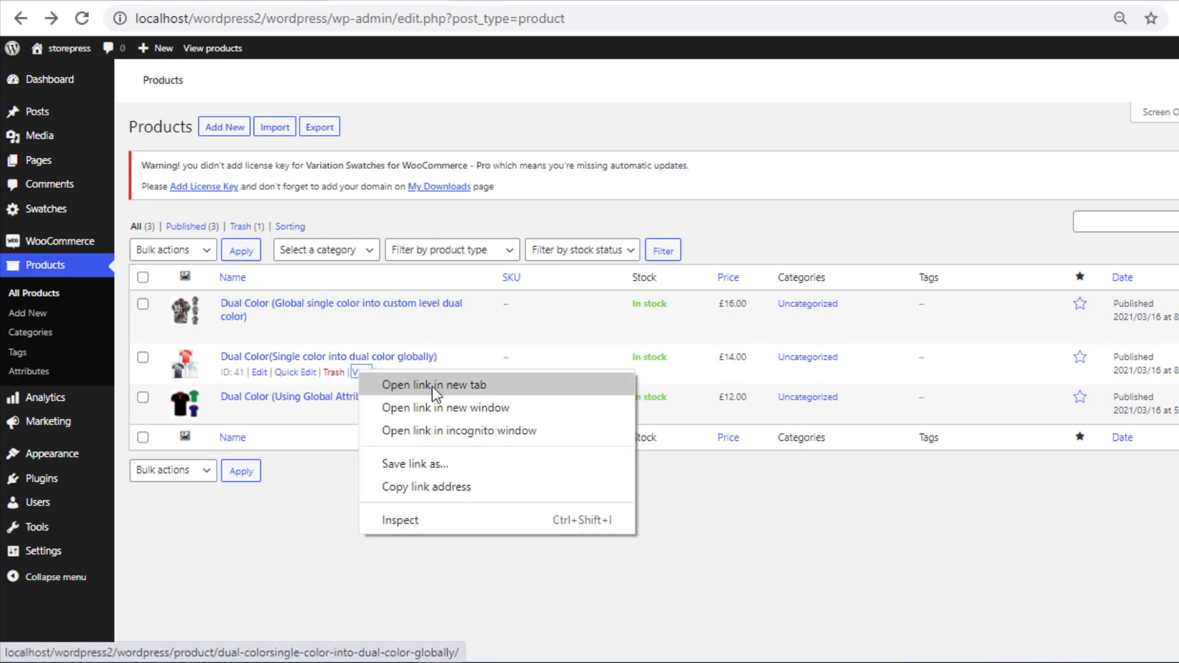
left_click(434, 385)
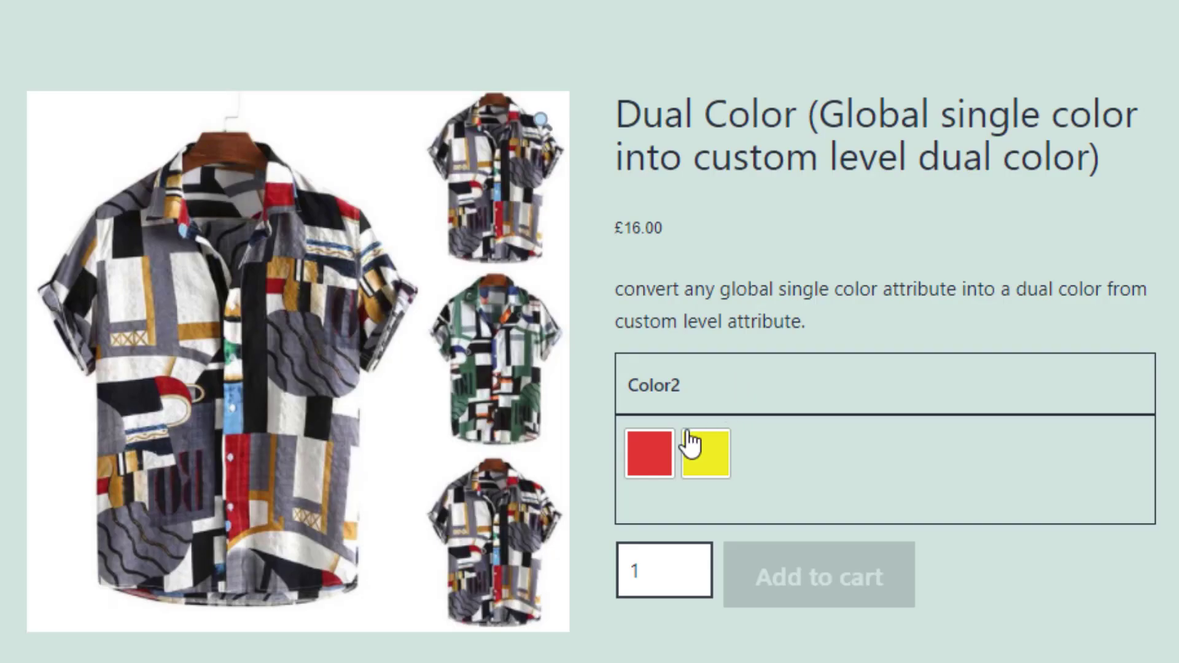
left_click(649, 453)
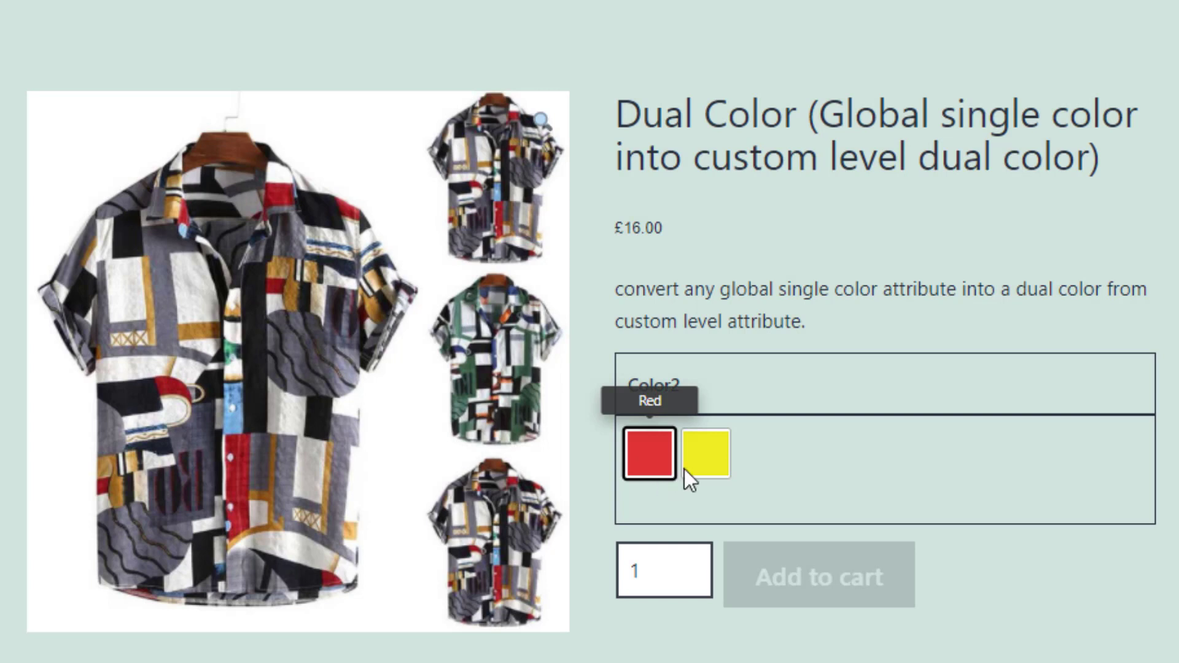
left_click(700, 473)
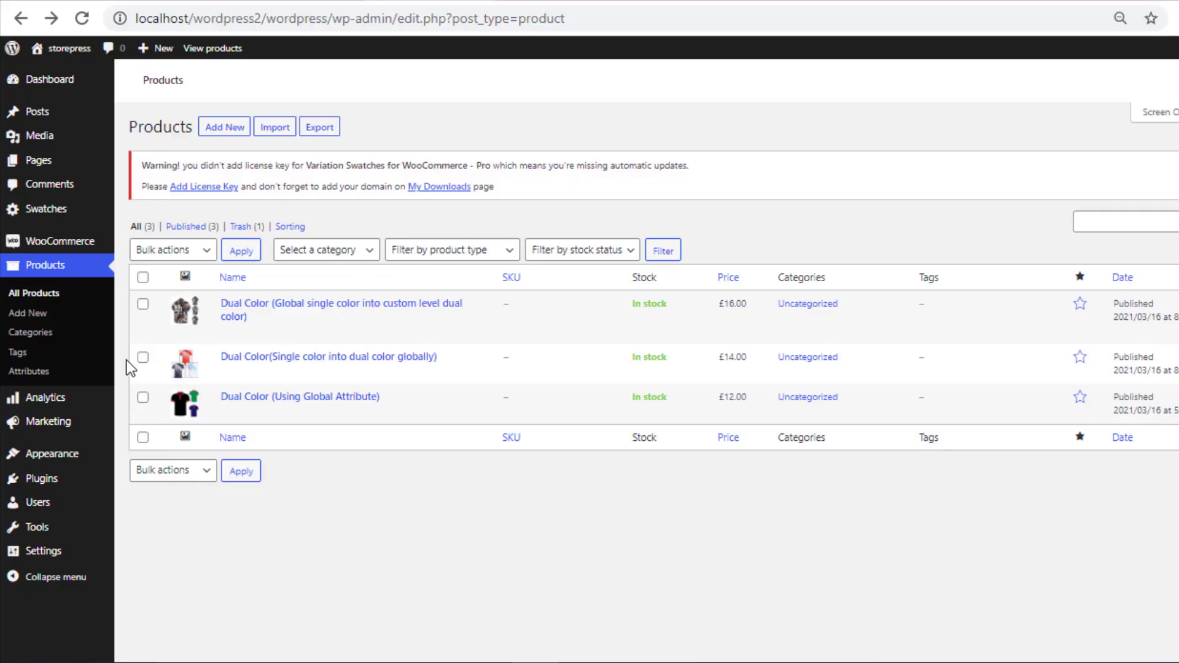
- Open the Red term of the global Color2 attribute for editing
left_click(58, 377)
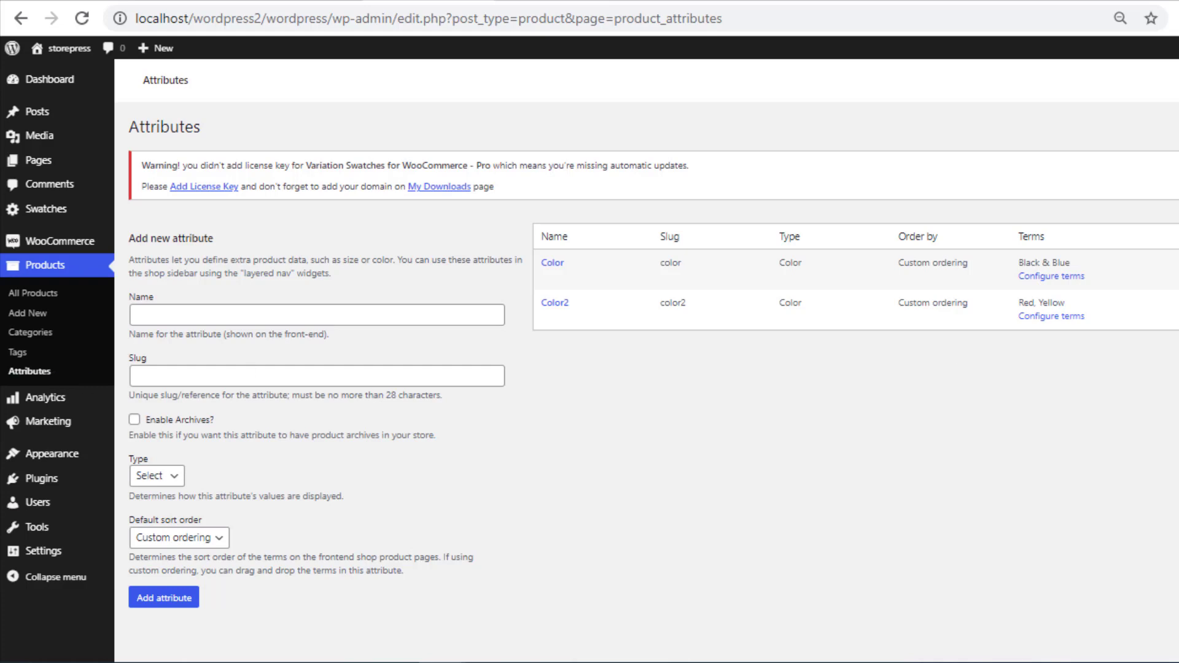
left_click(1051, 316)
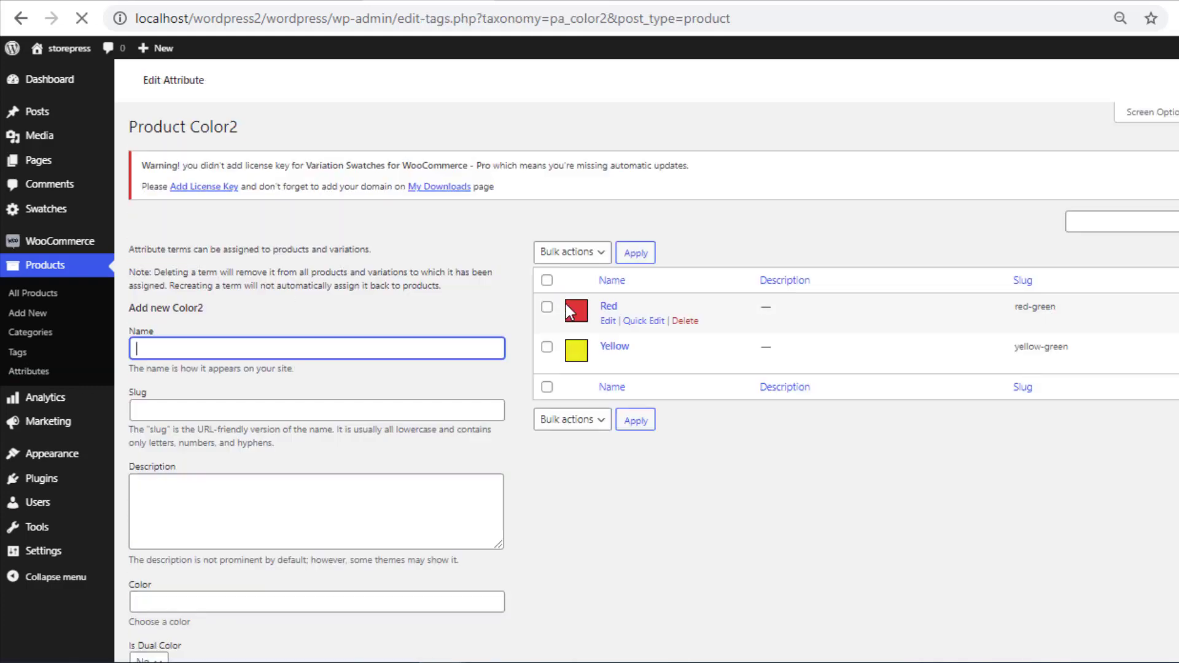
left_click(605, 322)
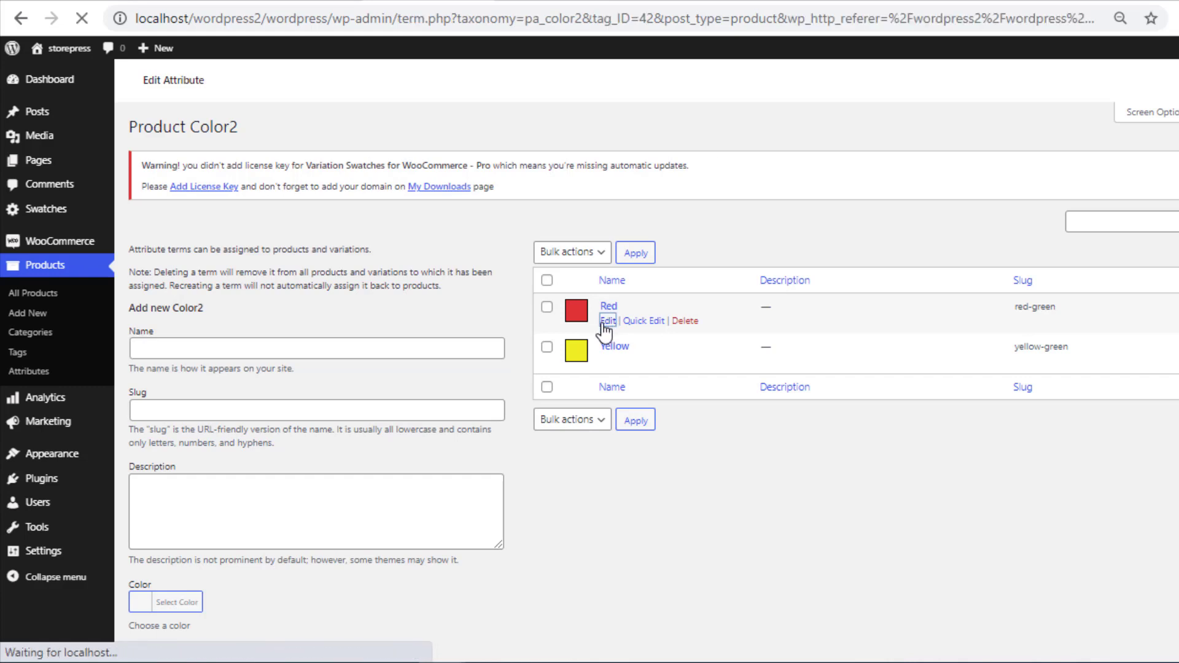
- Make the Red term a dual color with green #81d742 as its secondary color and update the term
left_click(319, 548)
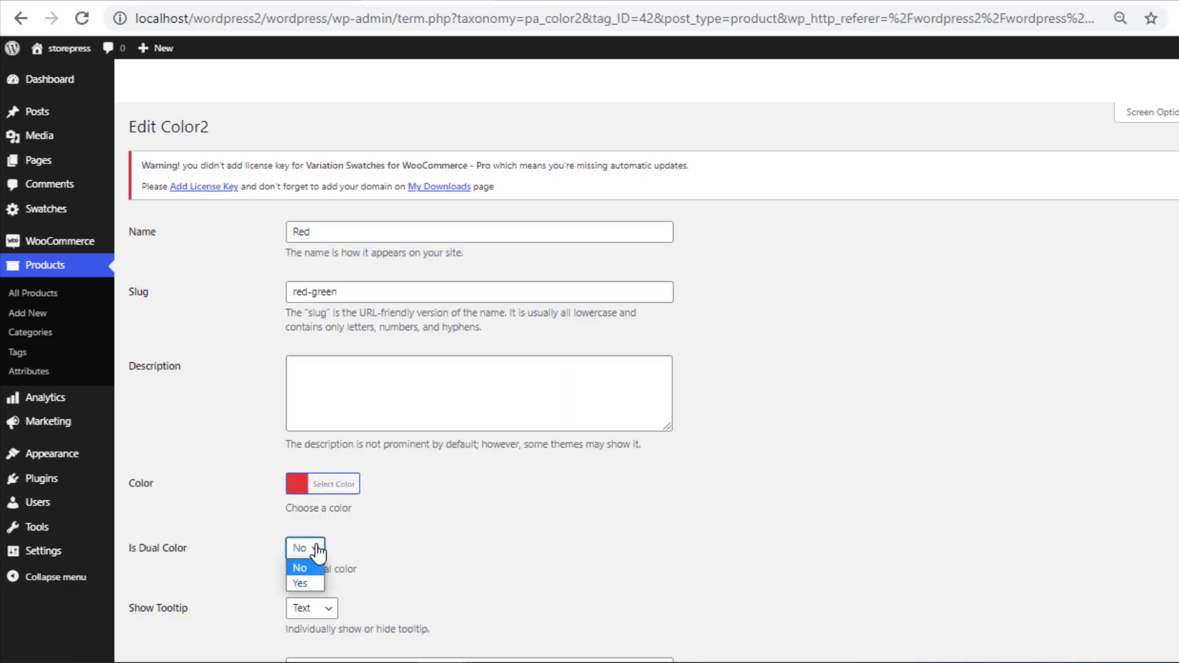
left_click(301, 583)
scroll(177, 558, "down", 3)
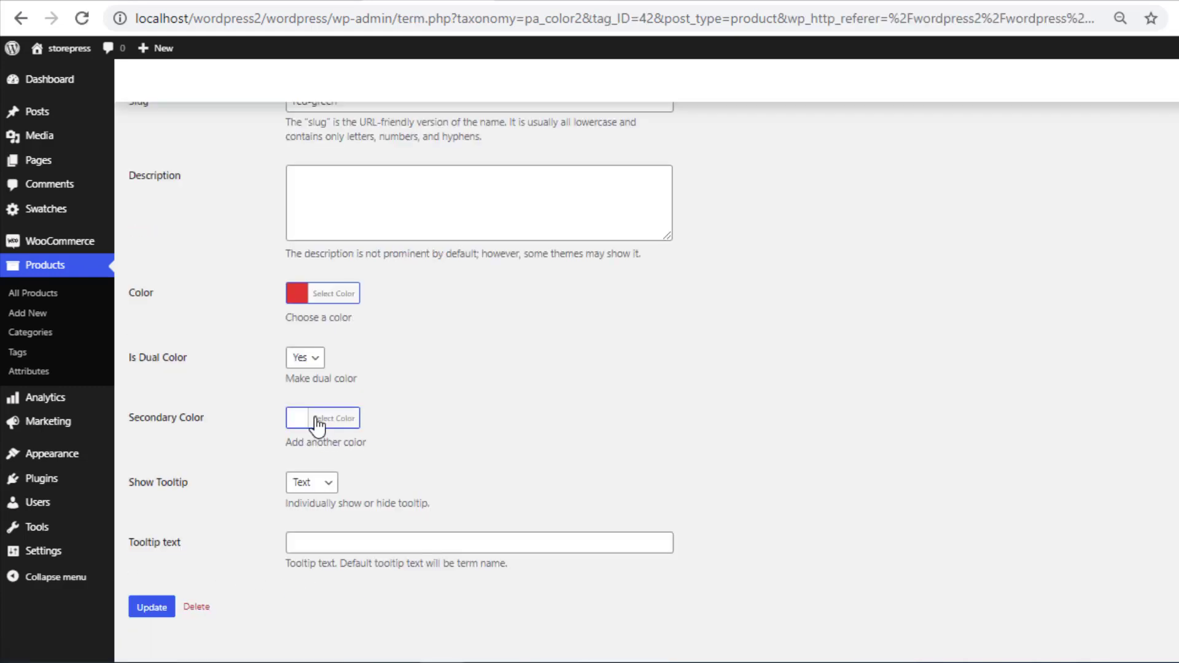
left_click(323, 418)
left_click(383, 585)
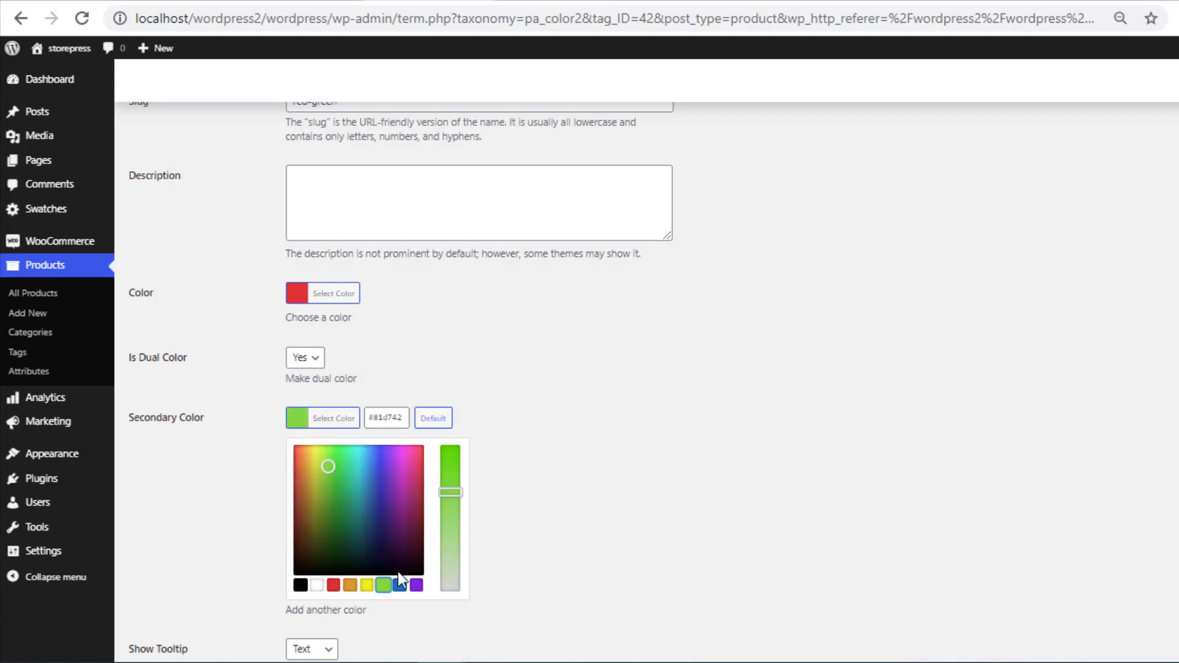
left_click(532, 469)
left_click(161, 611)
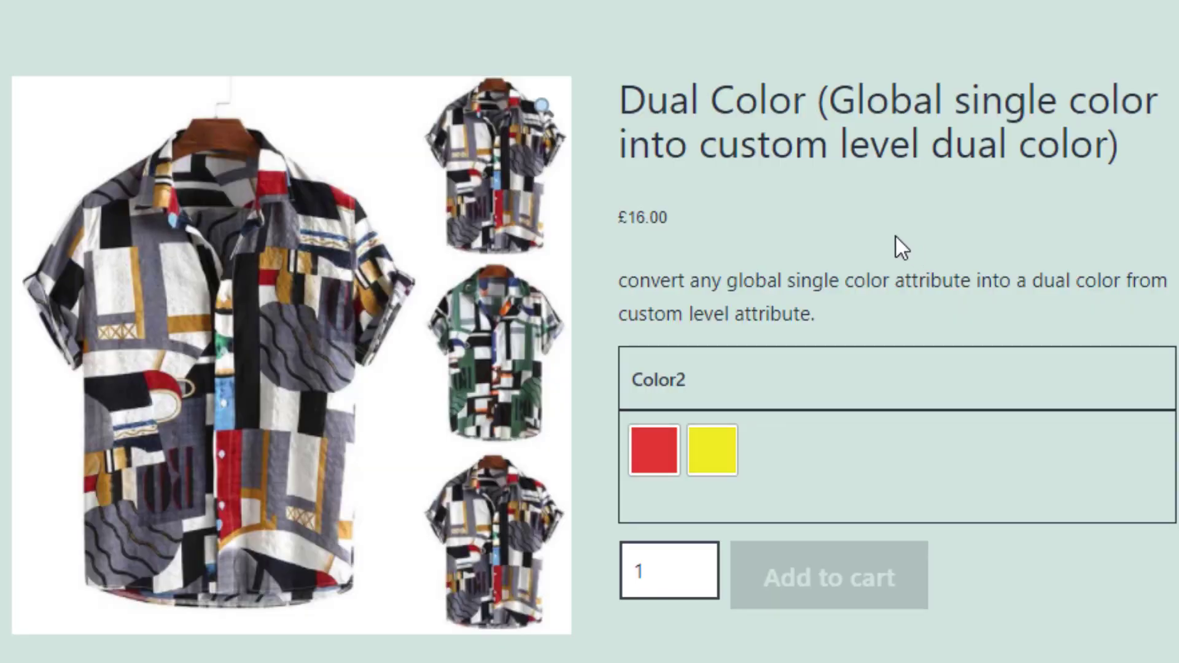
- Reload the store pages of both single-color-into-dual-color products and try the Red swatch on the custom level one
right_click(896, 237)
left_click(1028, 320)
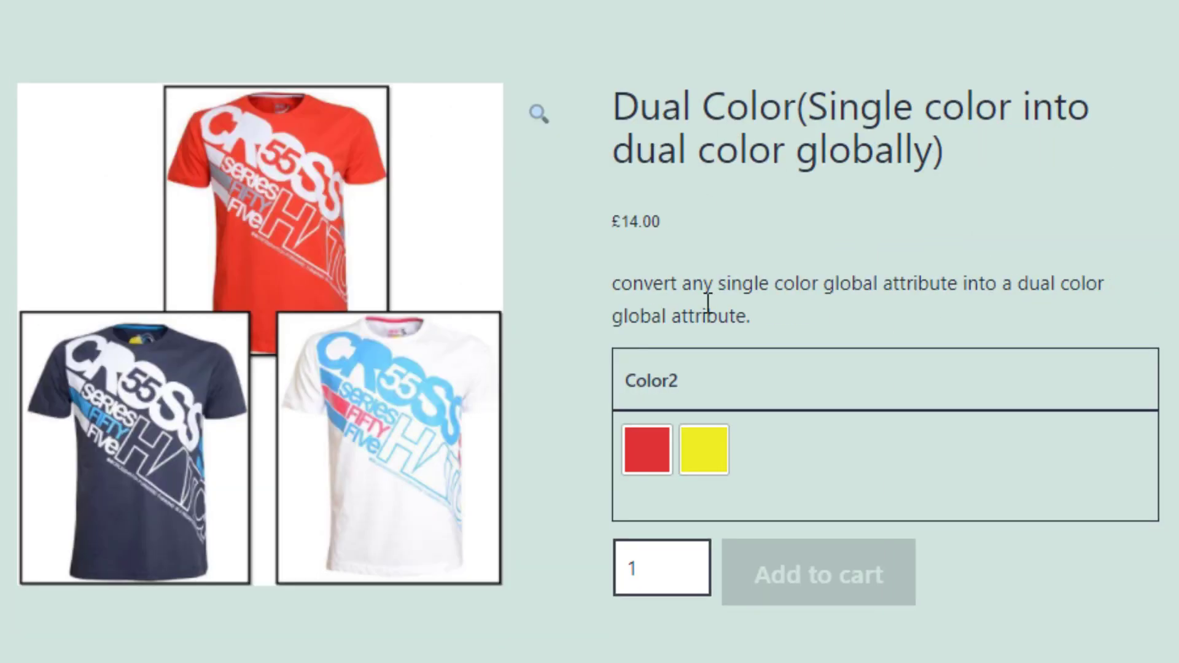
right_click(764, 242)
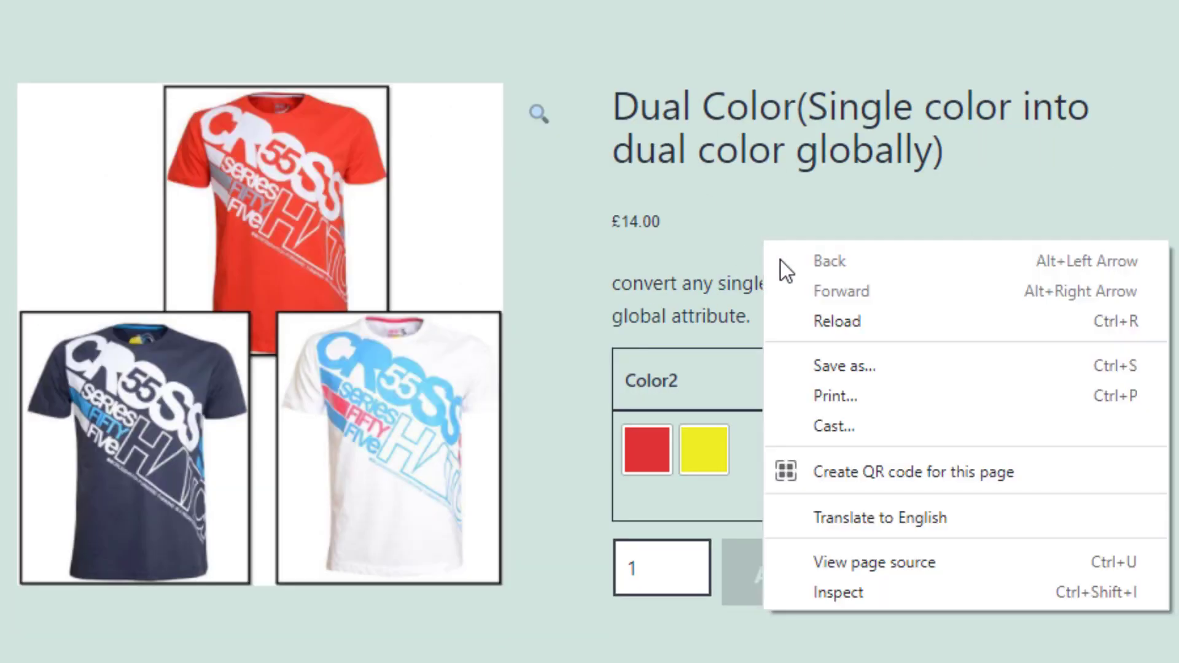
left_click(824, 319)
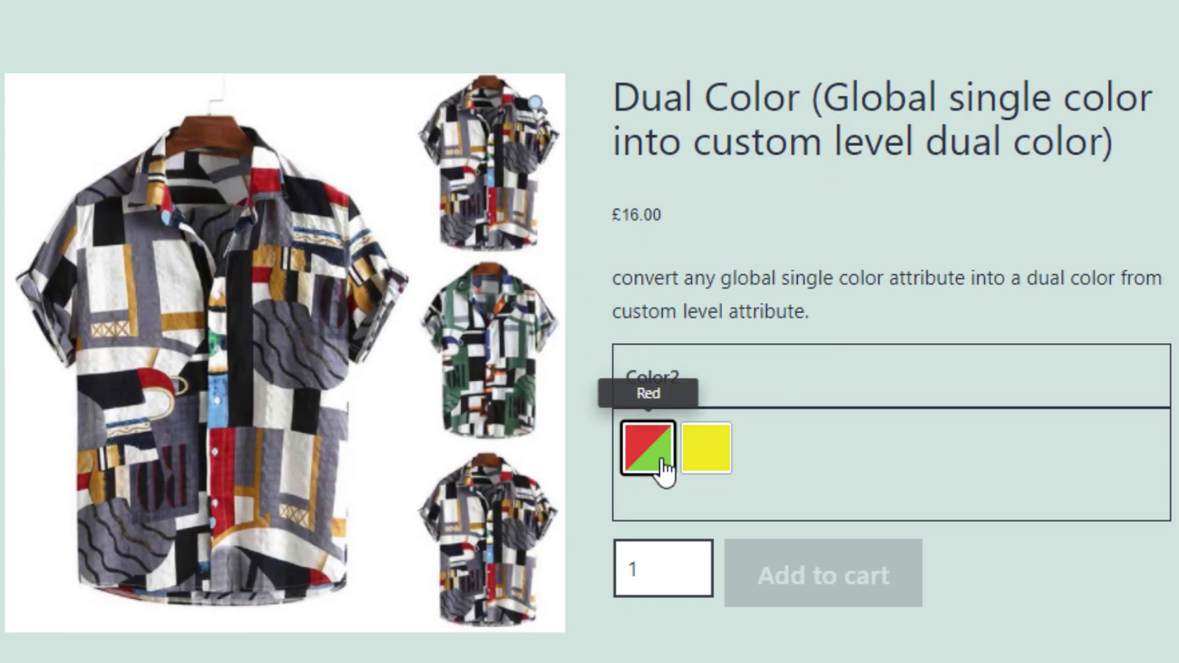
left_click(660, 457)
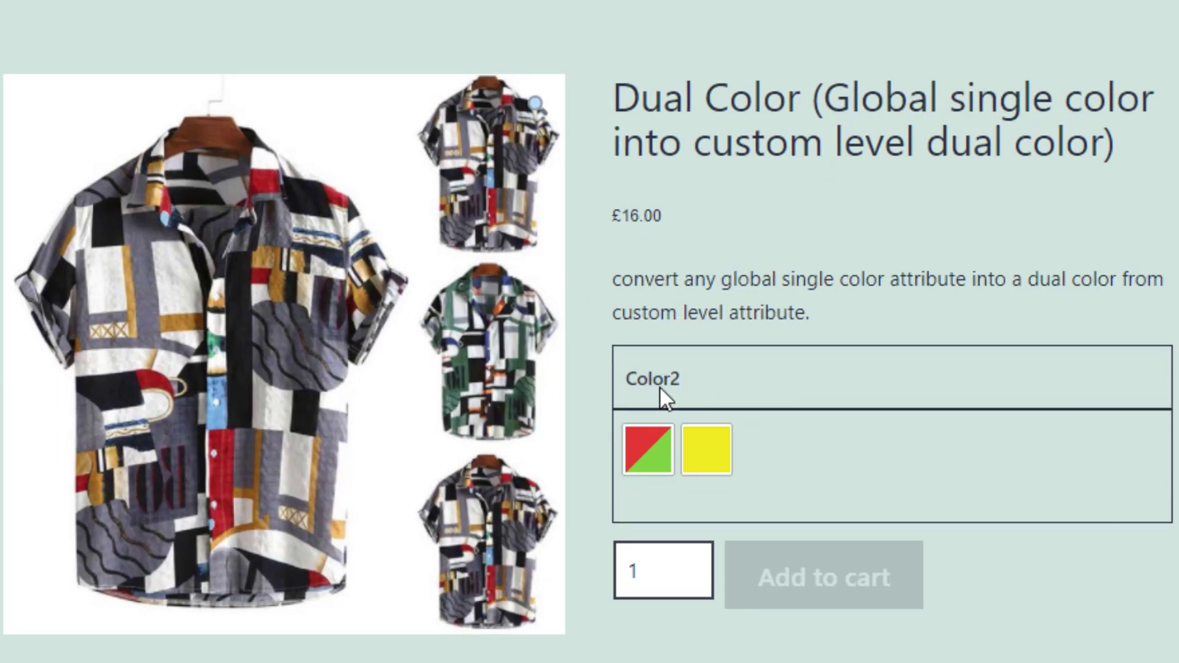
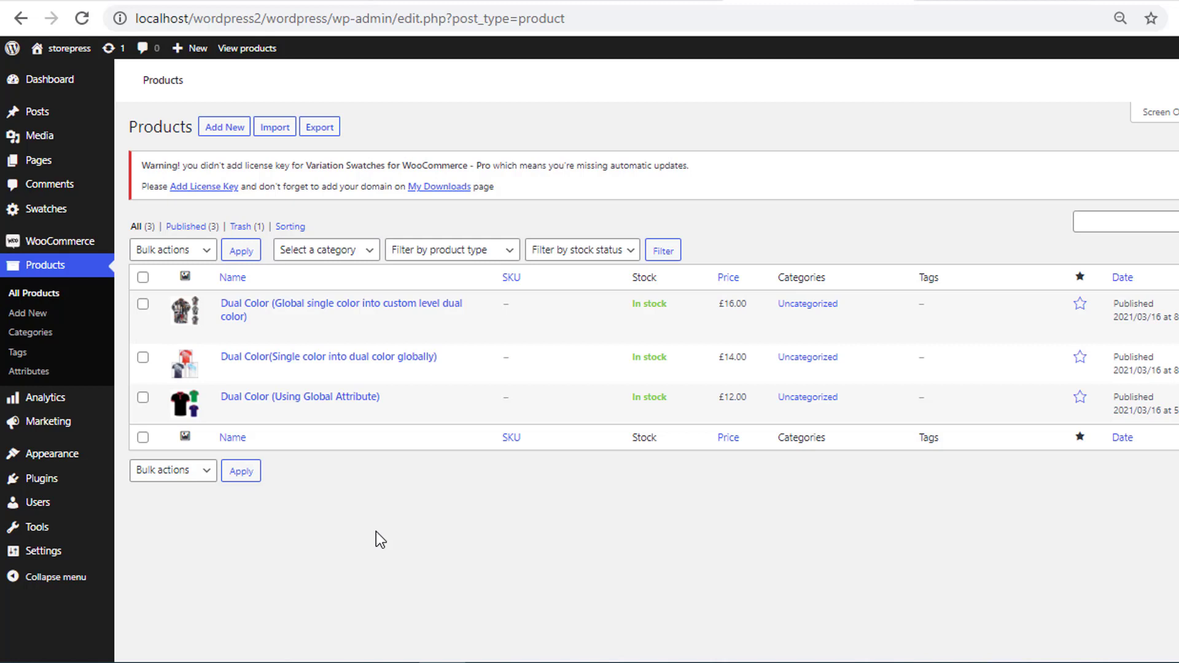
- Open the product "Dual Color (Global single color into custom level dual color)" for editing and expand Color2 in its swatches settings
left_click(387, 309)
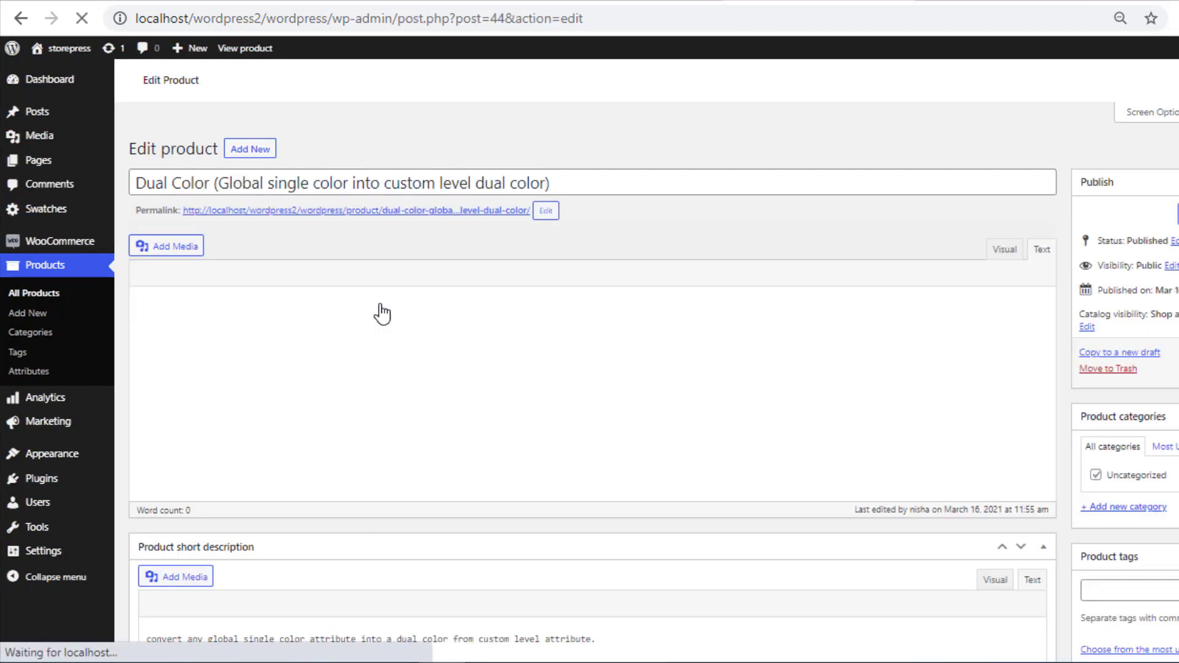
scroll(380, 305, "down", 10)
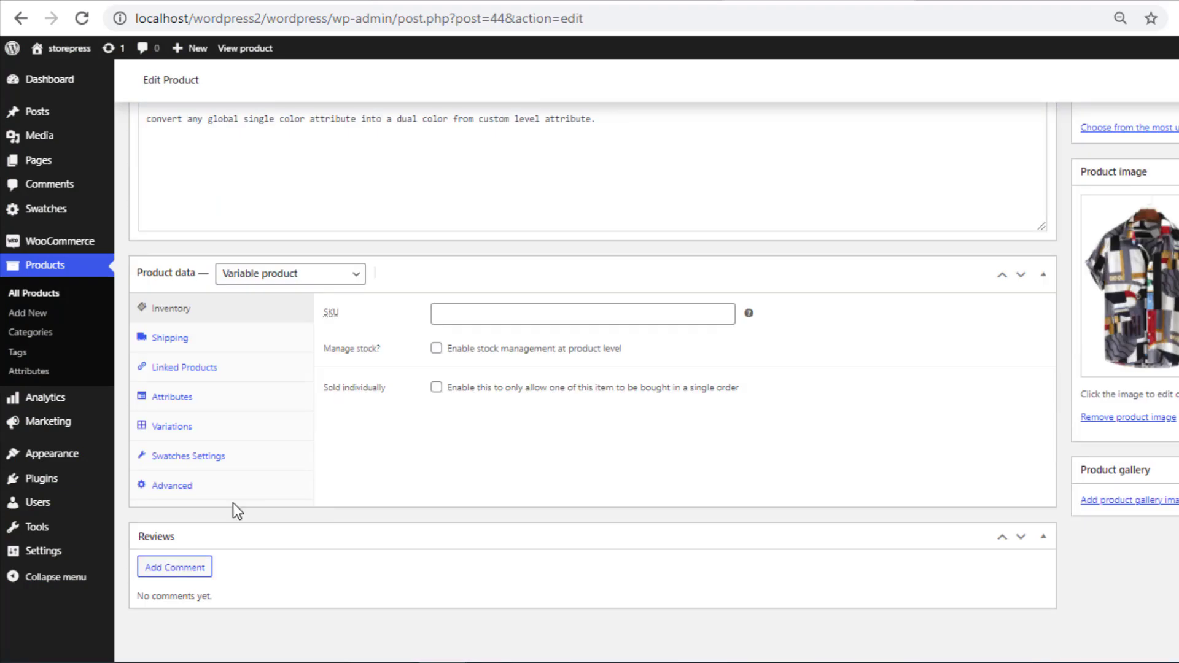
left_click(198, 466)
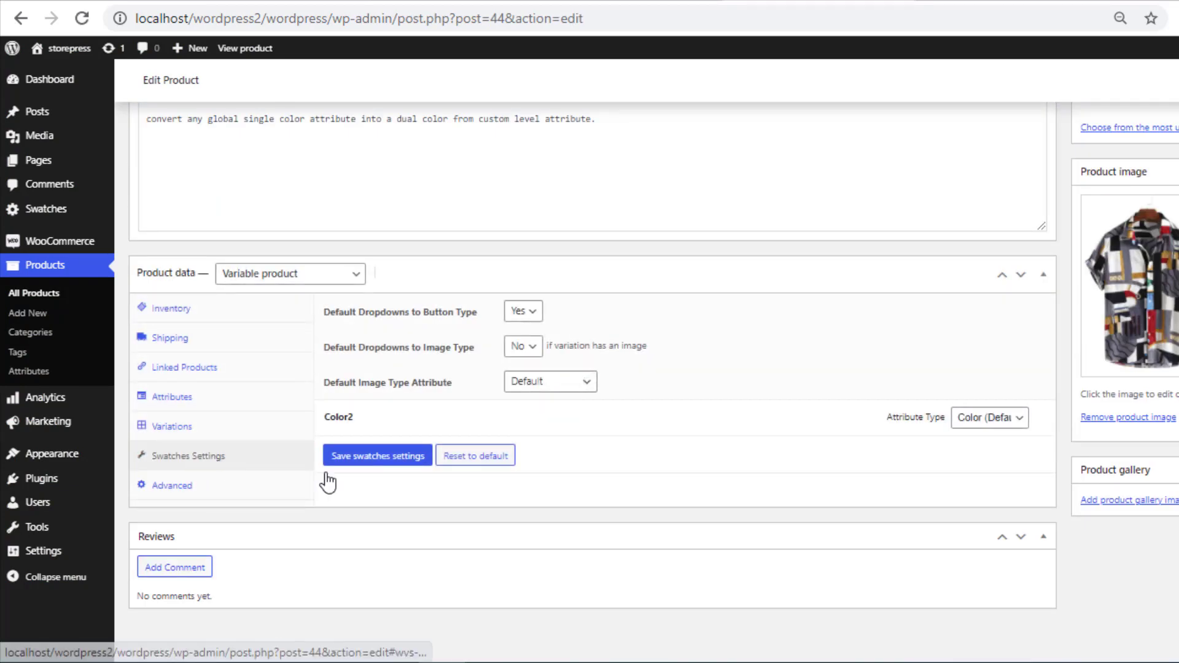
left_click(1037, 417)
scroll(1040, 271, "down", 3)
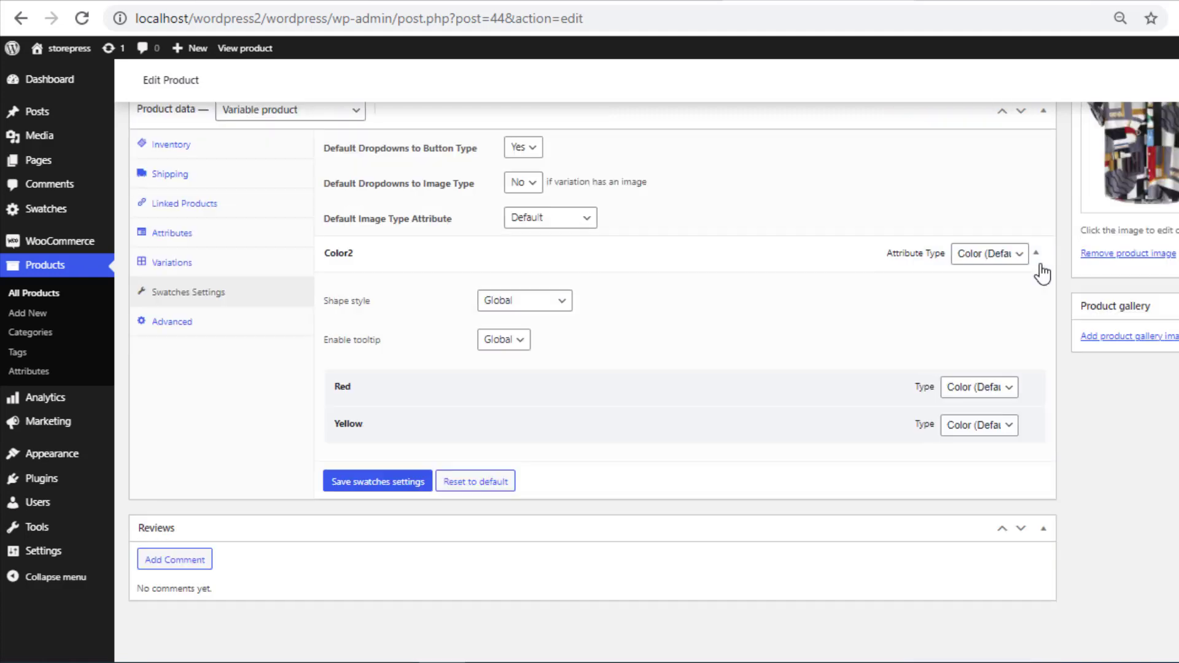
- Make this product's Yellow term a dual color with green as its secondary color and save the swatches settings
left_click(1035, 430)
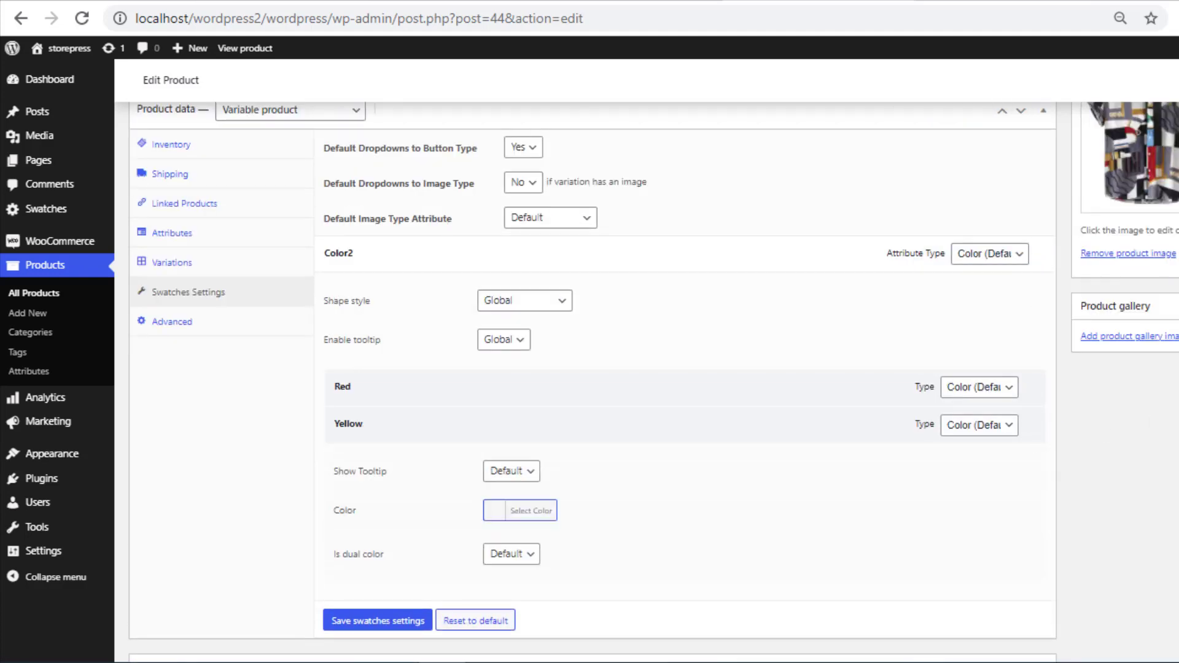
left_click(492, 552)
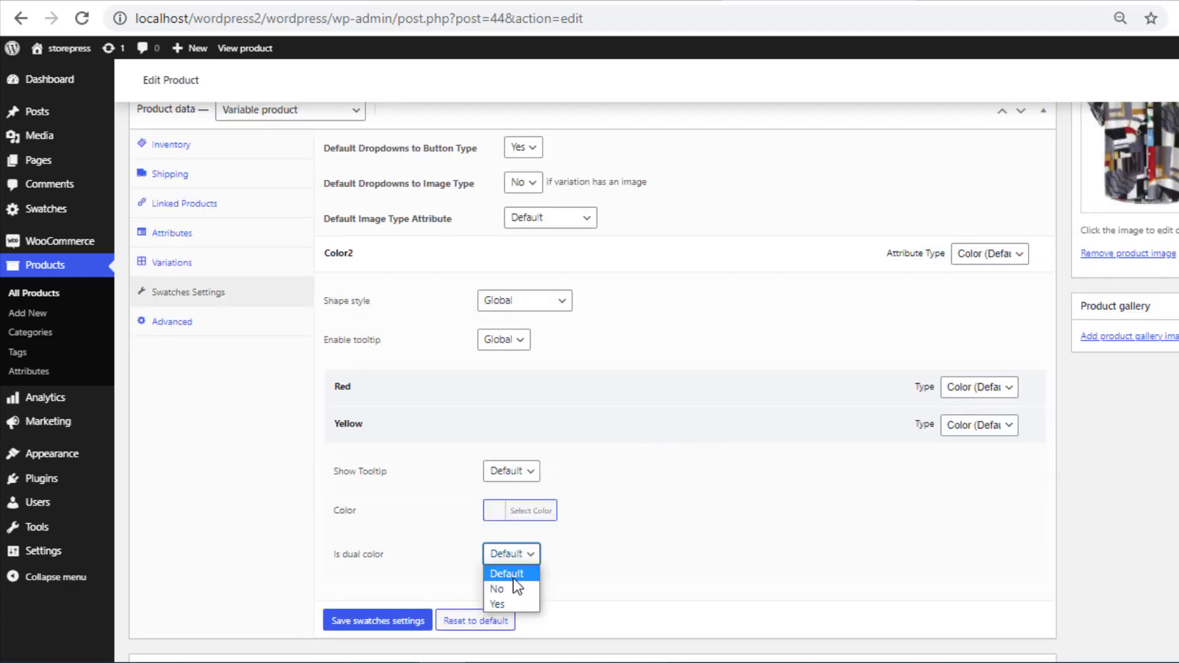
left_click(499, 604)
scroll(782, 482, "down", 2)
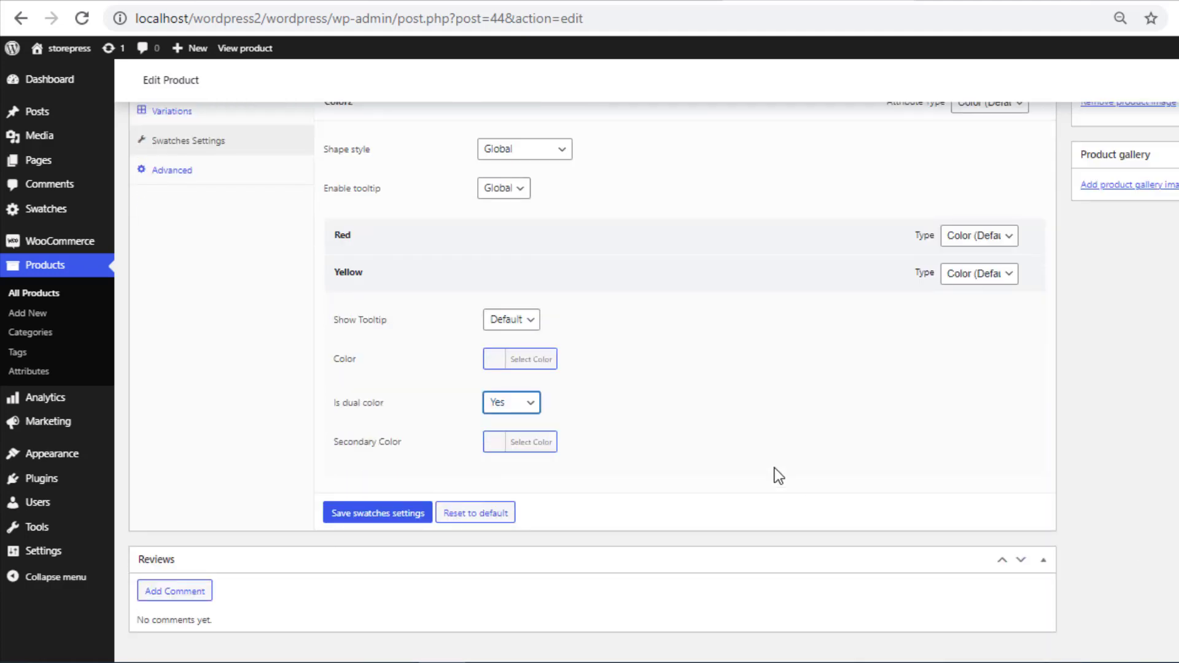
left_click(521, 452)
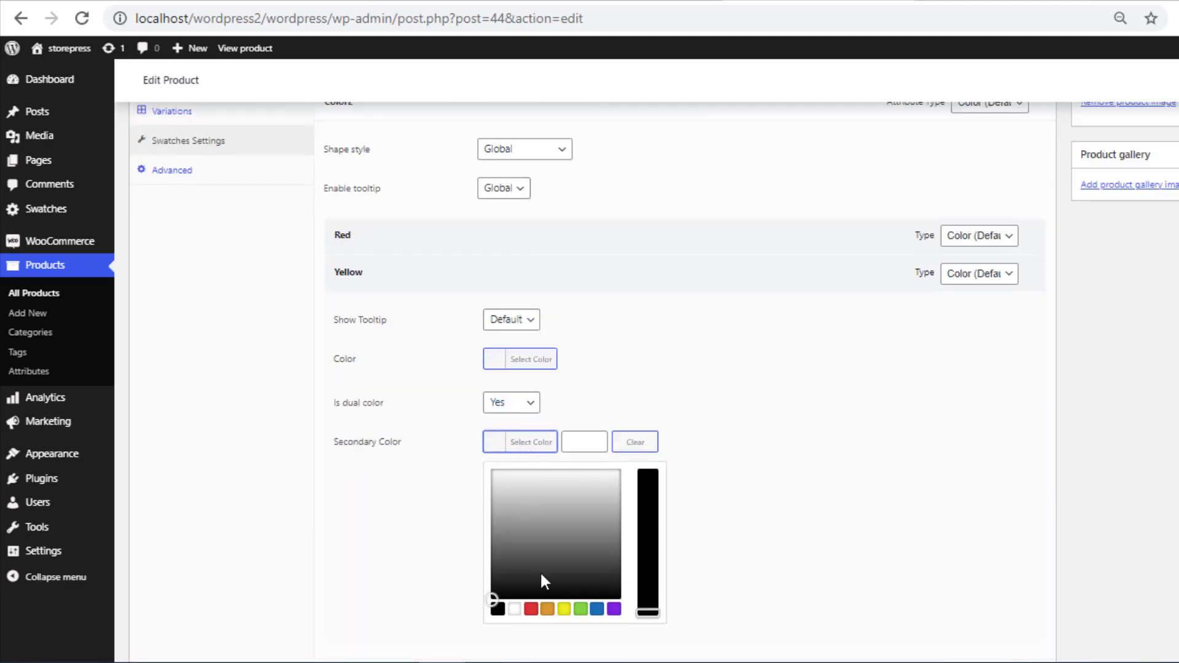
left_click(582, 610)
left_click(757, 524)
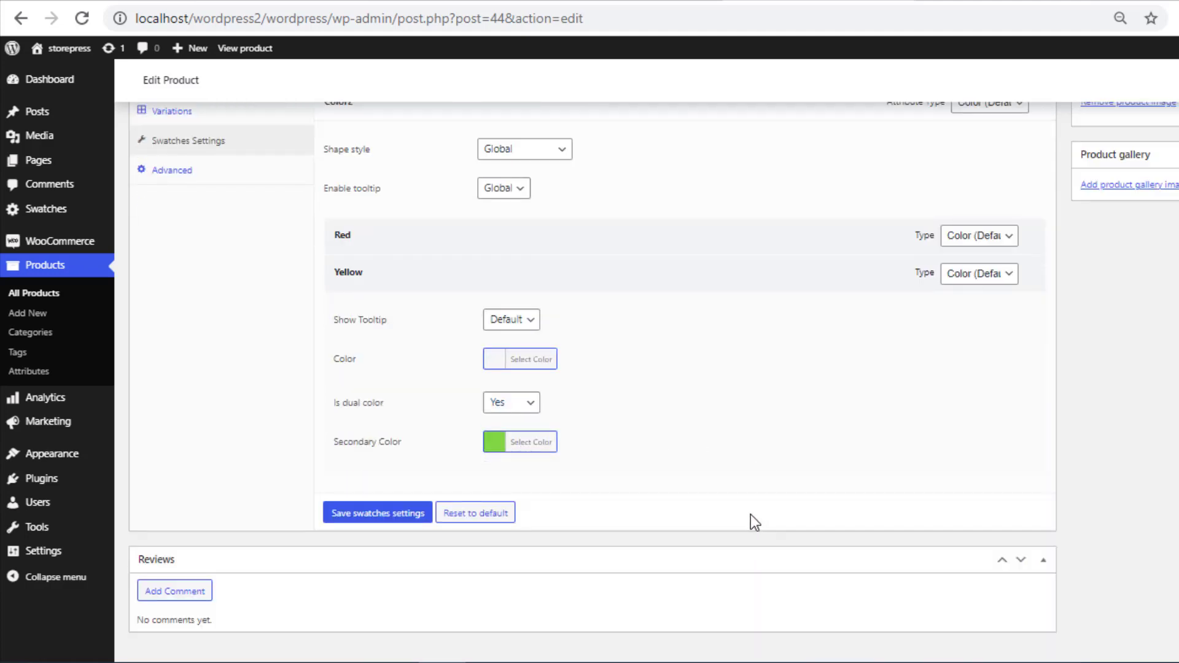
left_click(418, 513)
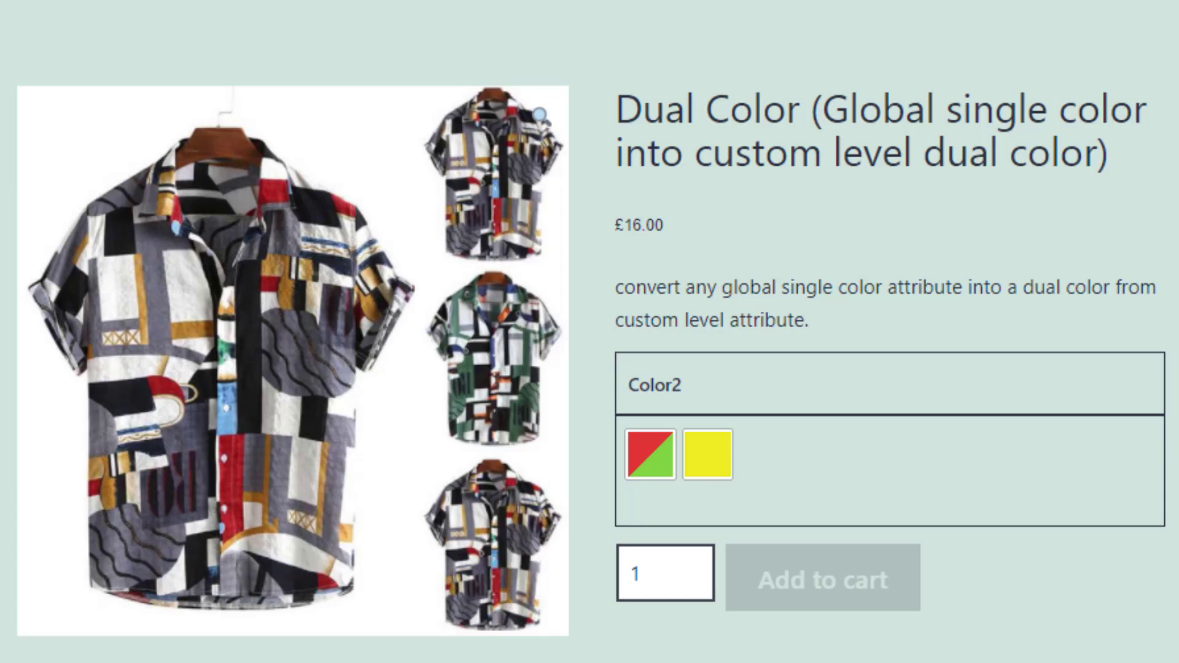
- Reload the store pages of the custom level and global dual color products to compare their Color2 swatches
right_click(816, 445)
left_click(913, 163)
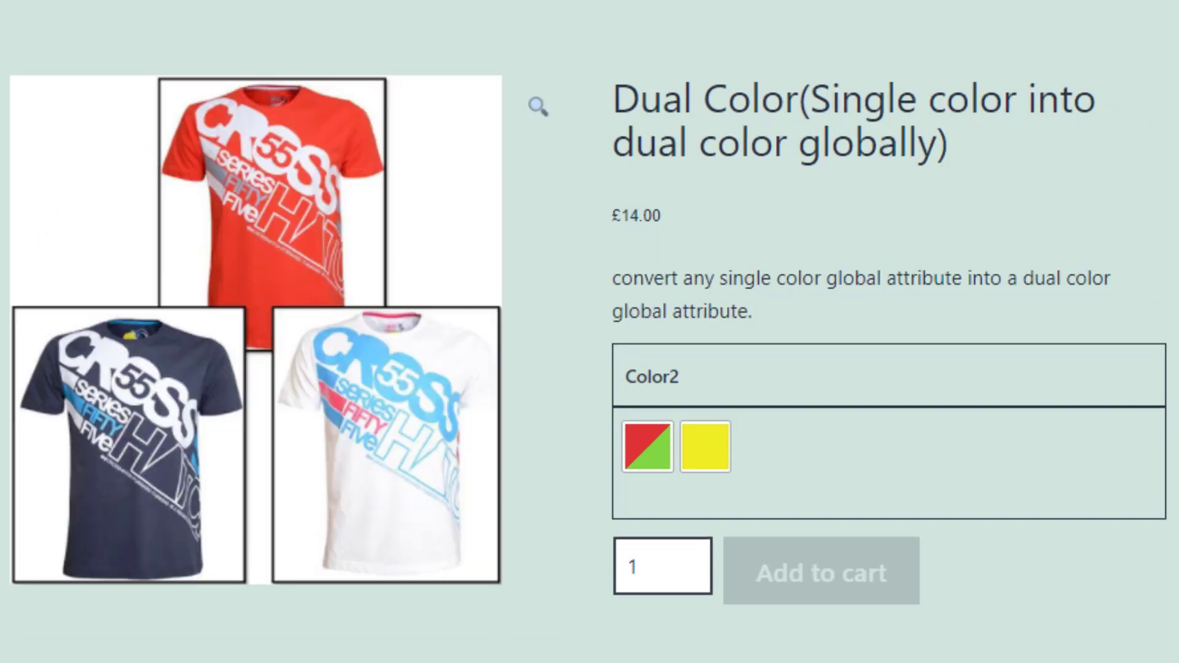
right_click(759, 60)
left_click(853, 151)
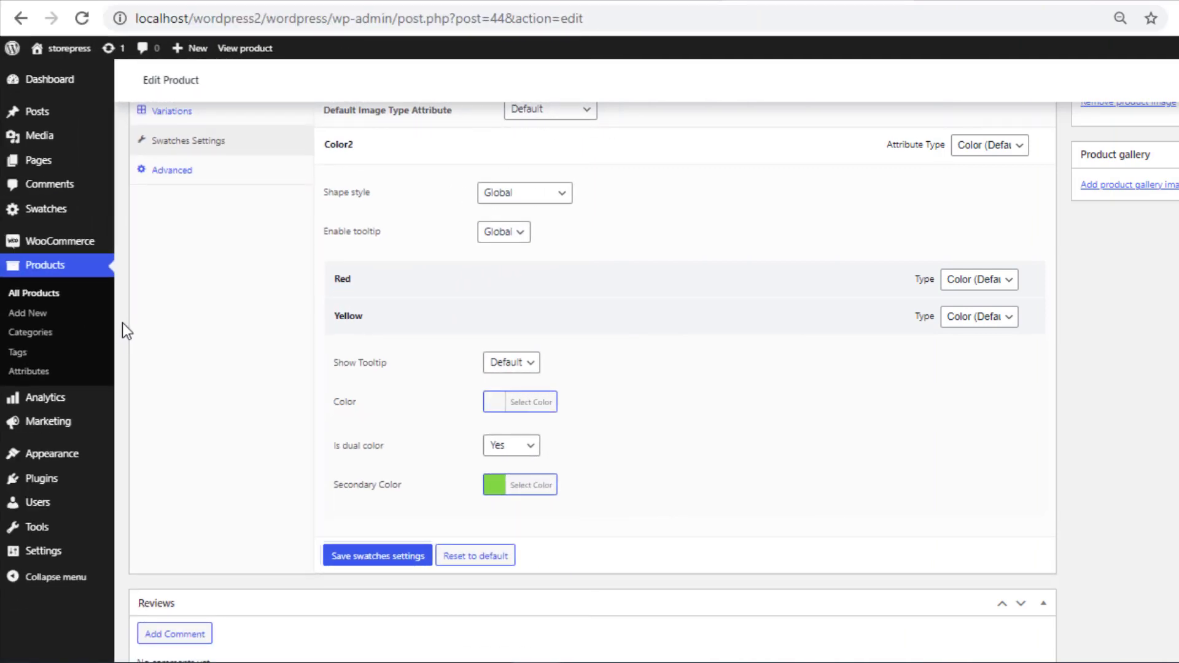
- Add a new product named "Dual Color ( Using Custom level Attribute)" with the short description "This product is created using custom level attribute"
left_click(79, 321)
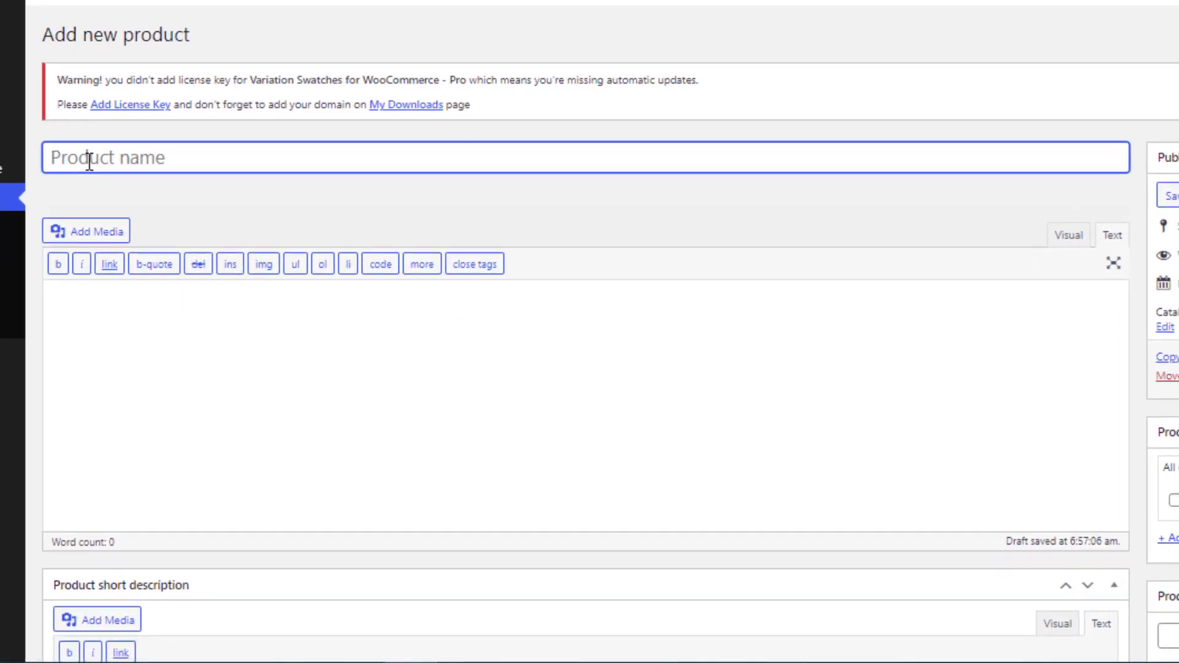
type("Dual Color ( Using Custom level Attribute)")
scroll(589, 332, "down", 10)
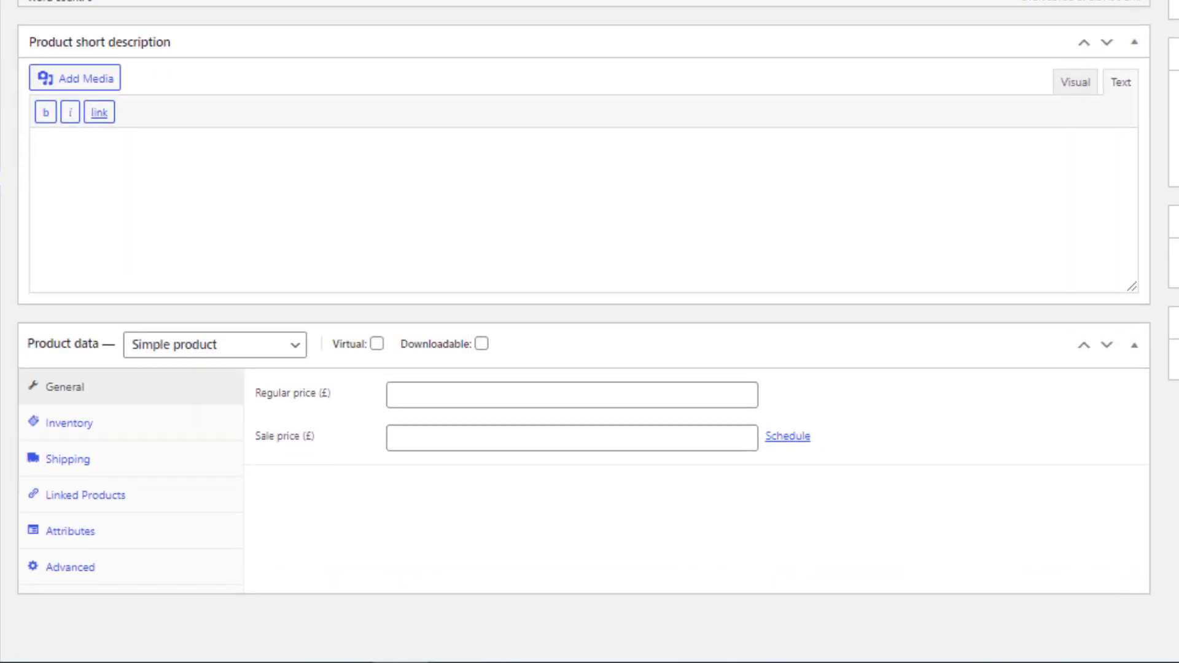
left_click(397, 248)
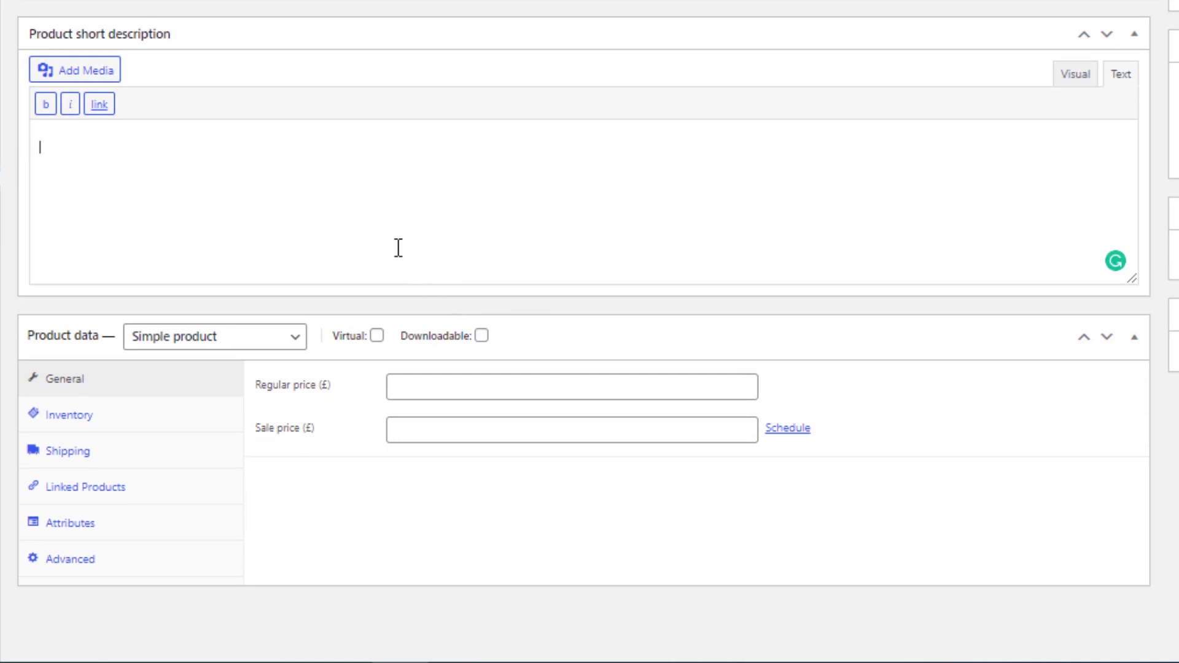
type("This product is created using custom level attribute")
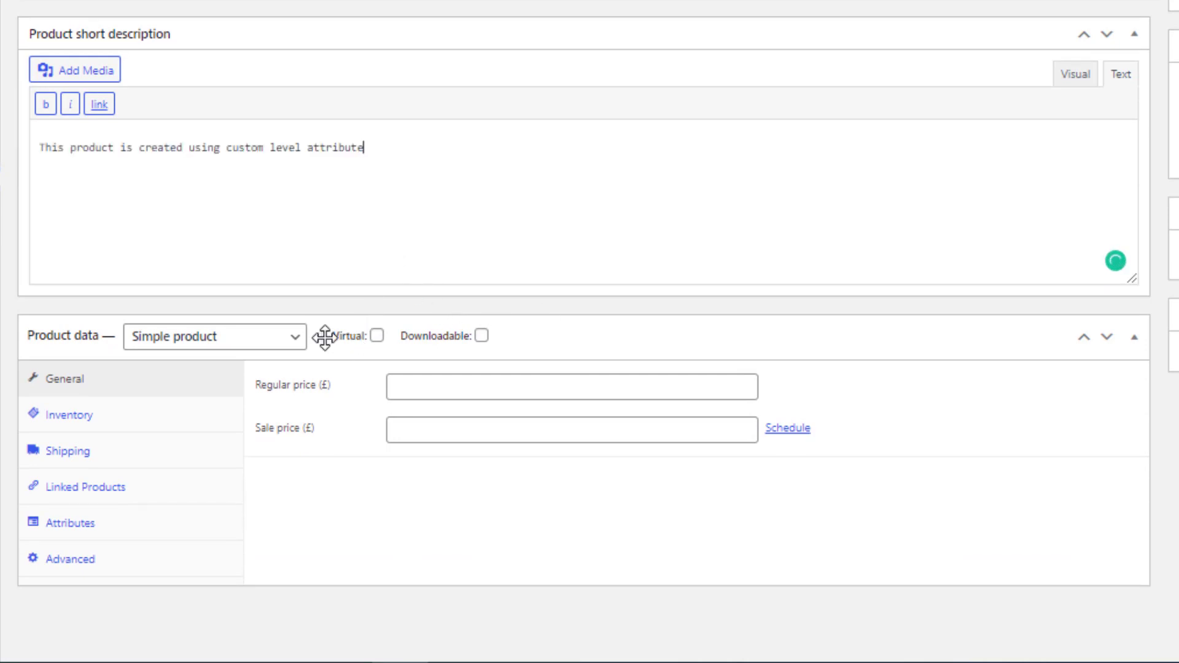
- Make the new product a variable product and add a custom product attribute named Color
left_click(284, 343)
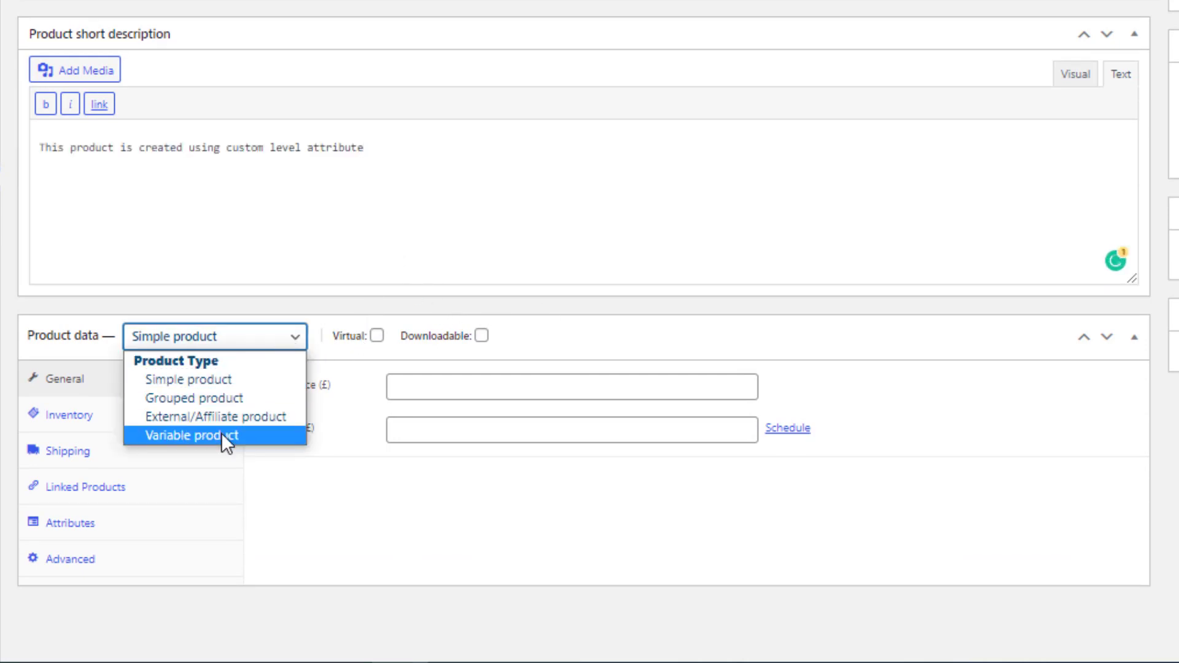
left_click(221, 432)
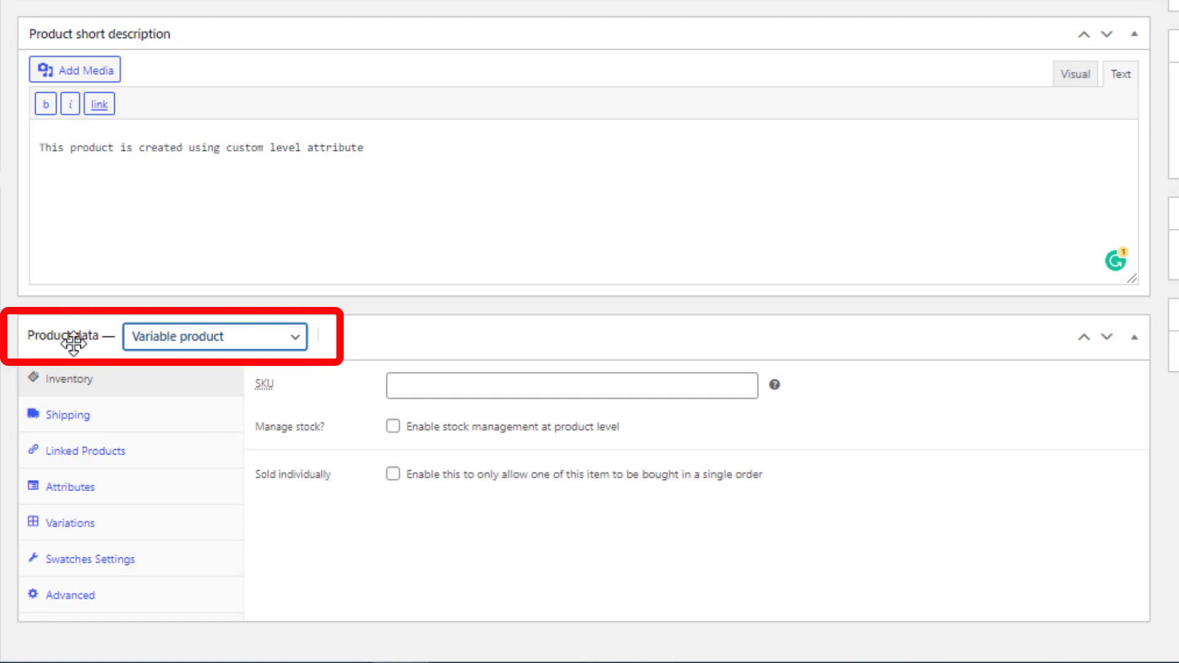
left_click(68, 488)
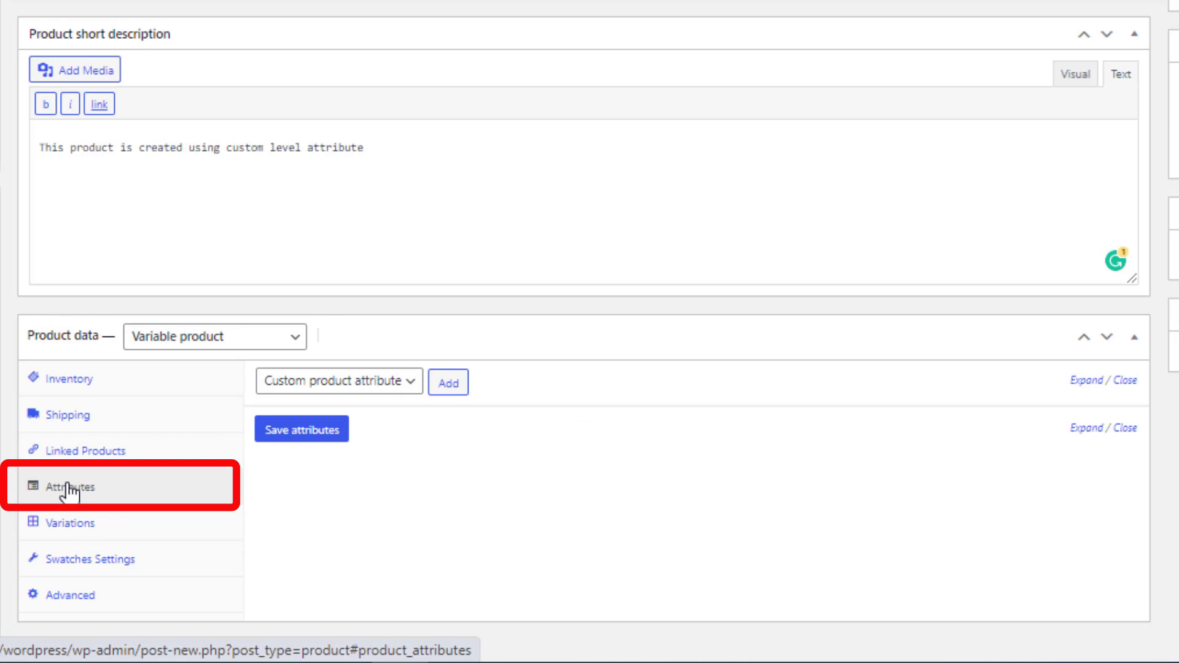
left_click(444, 387)
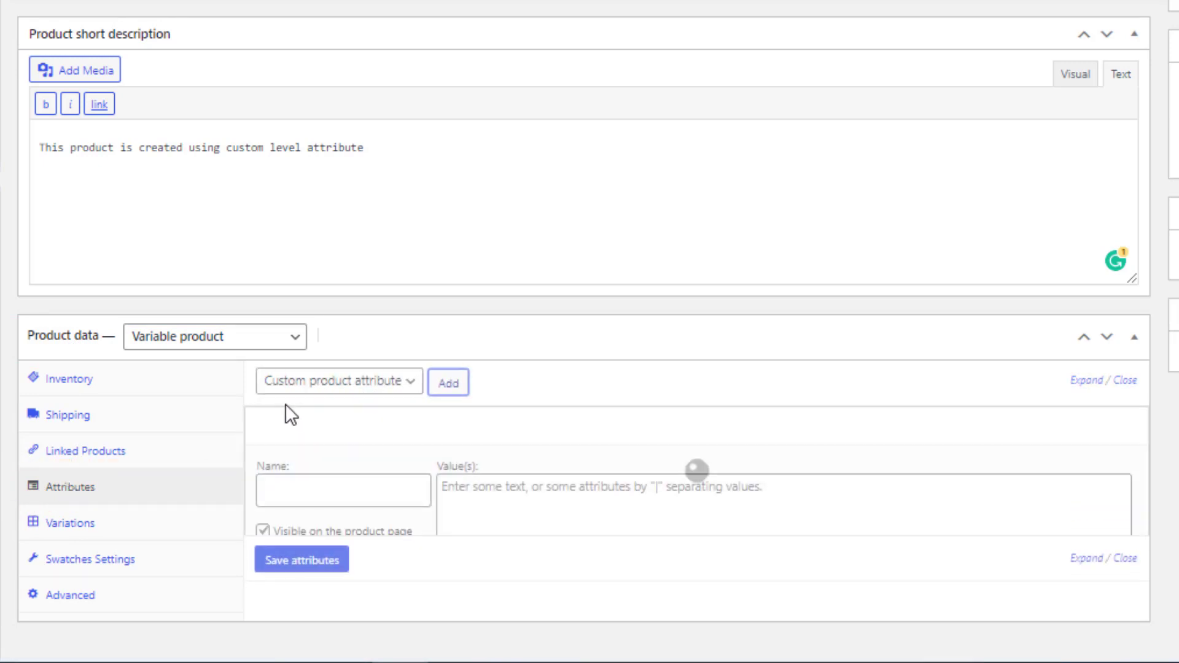
scroll(289, 411, "down", 1)
left_click(309, 443)
type("Color")
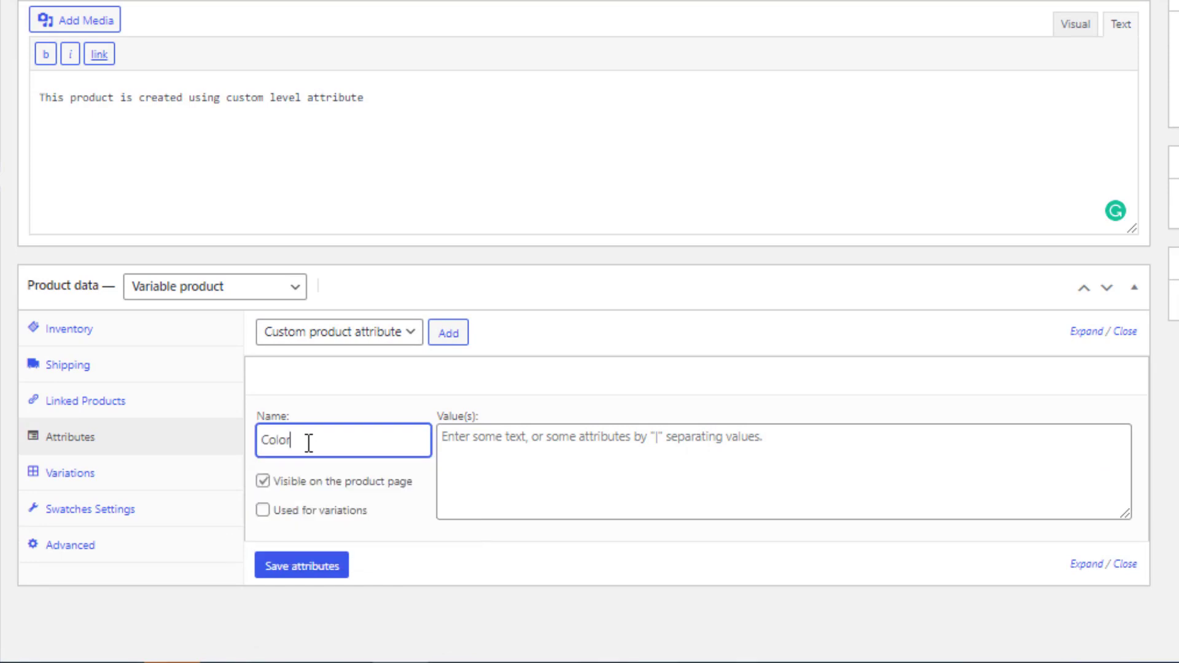
key("Tab")
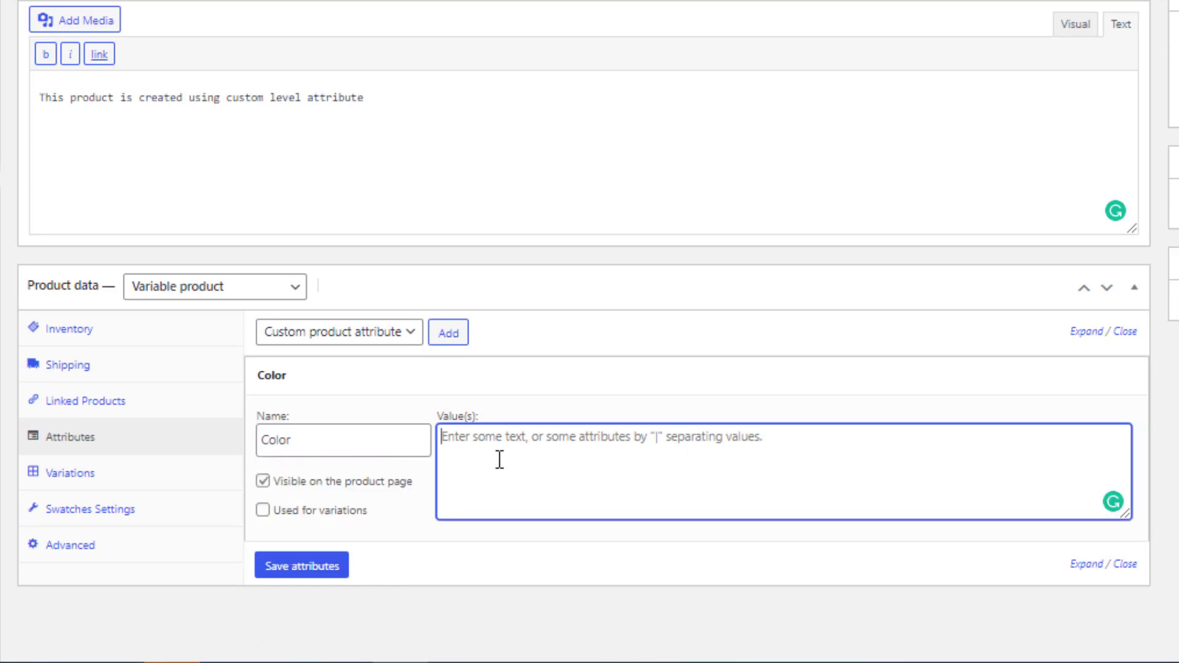
- Give the Color attribute the values "Black Green | Red Yellow", enable it for variations and save the attributes
type("Black Green | Red Yellow")
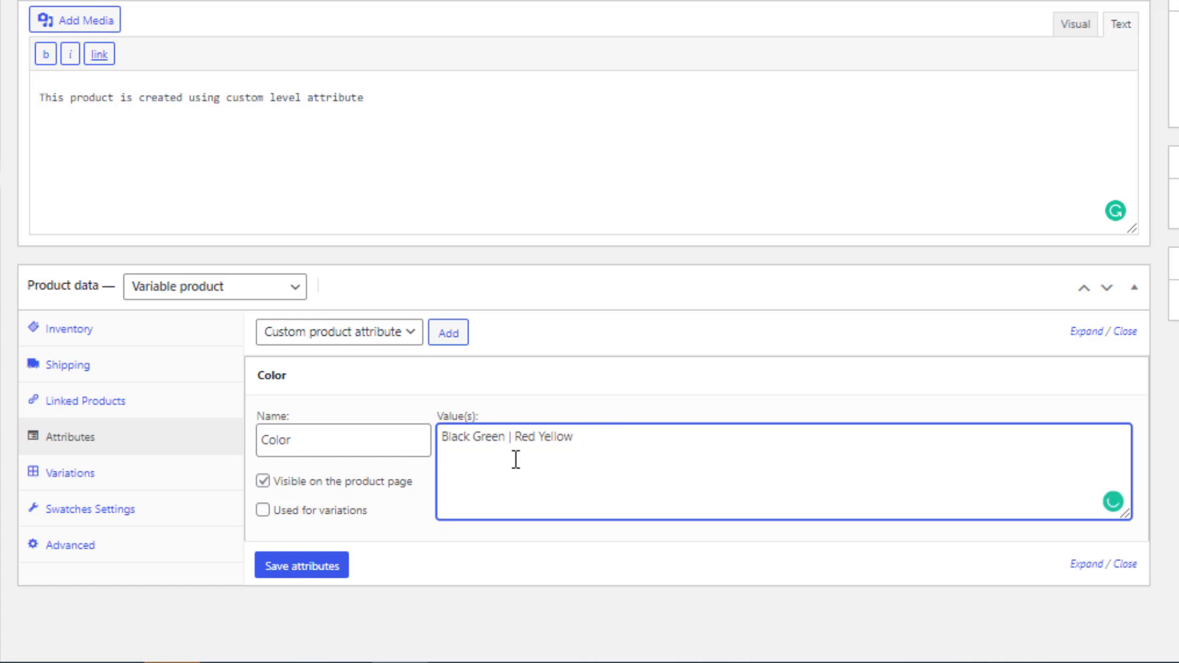
key("ctrl+Left")
key("Left")
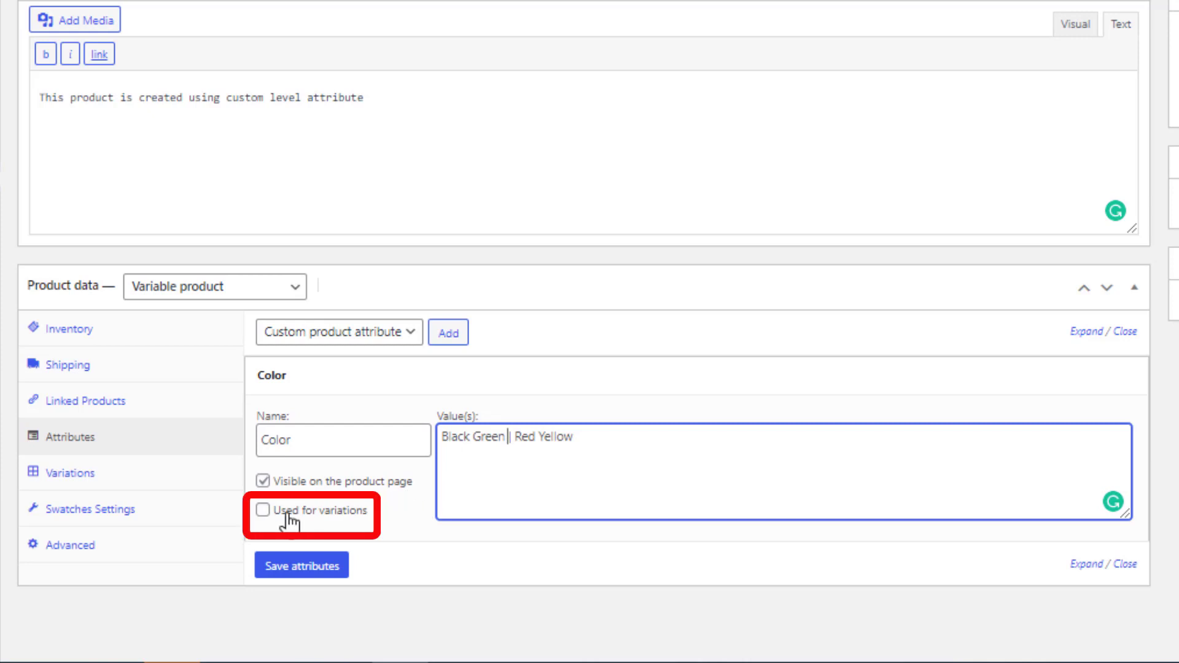
left_click(264, 513)
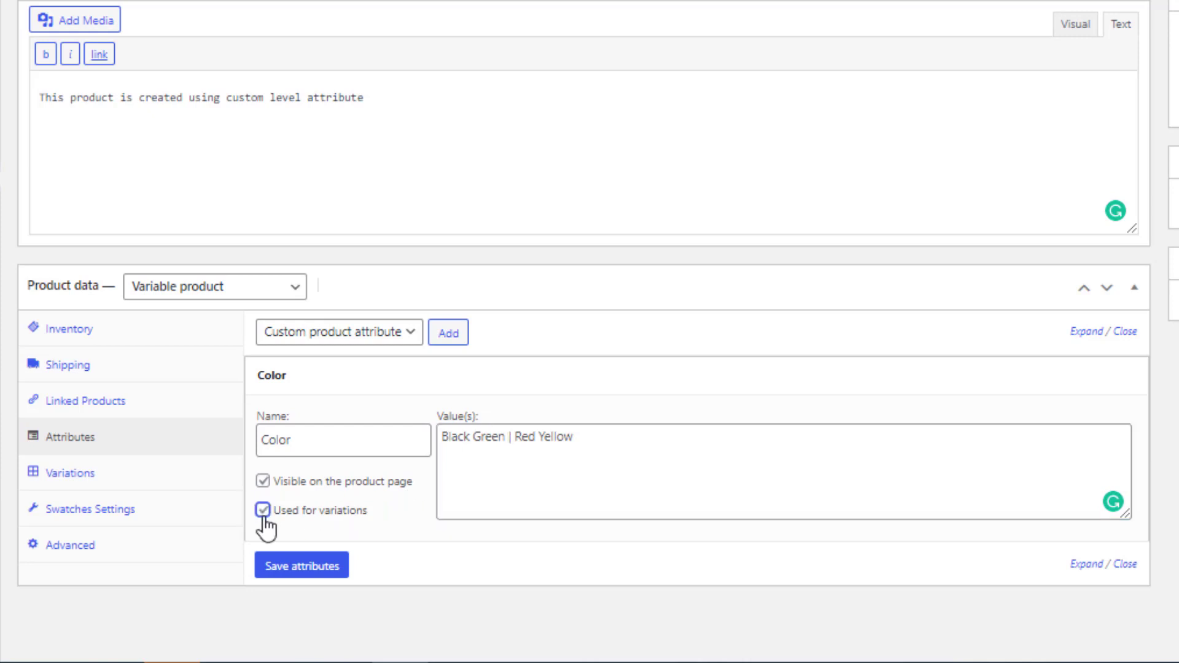
left_click(307, 571)
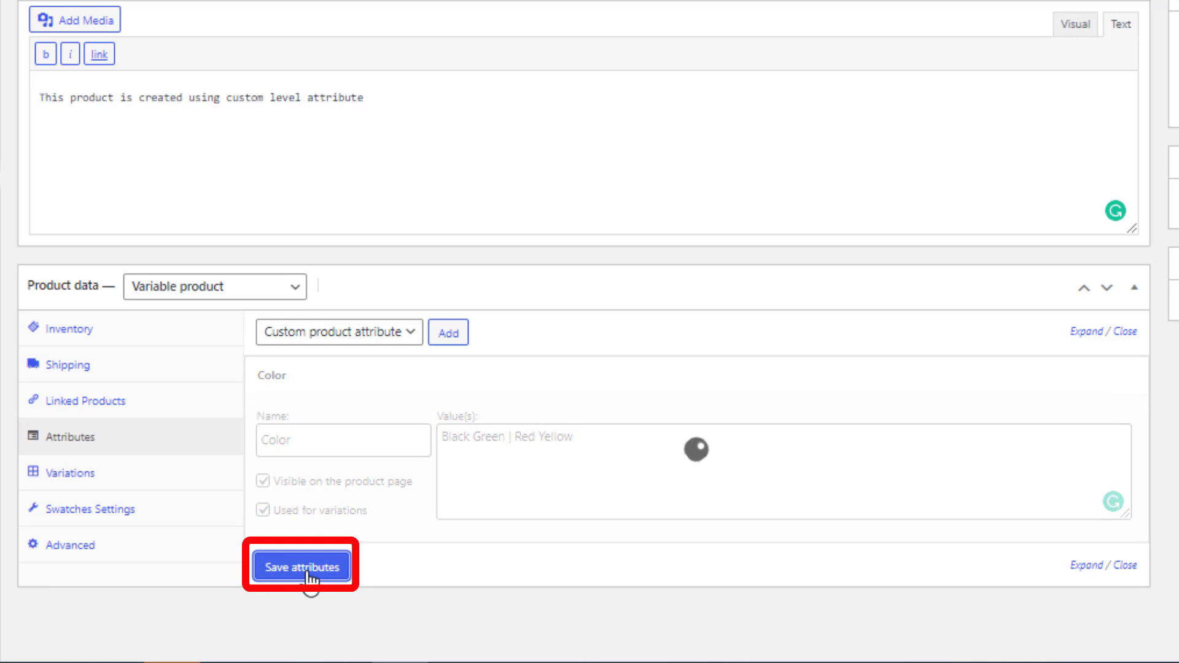
- Create variations from all attributes for the product
left_click(89, 493)
left_click(574, 350)
left_click(563, 387)
left_click(608, 356)
left_click(775, 61)
left_click(876, 17)
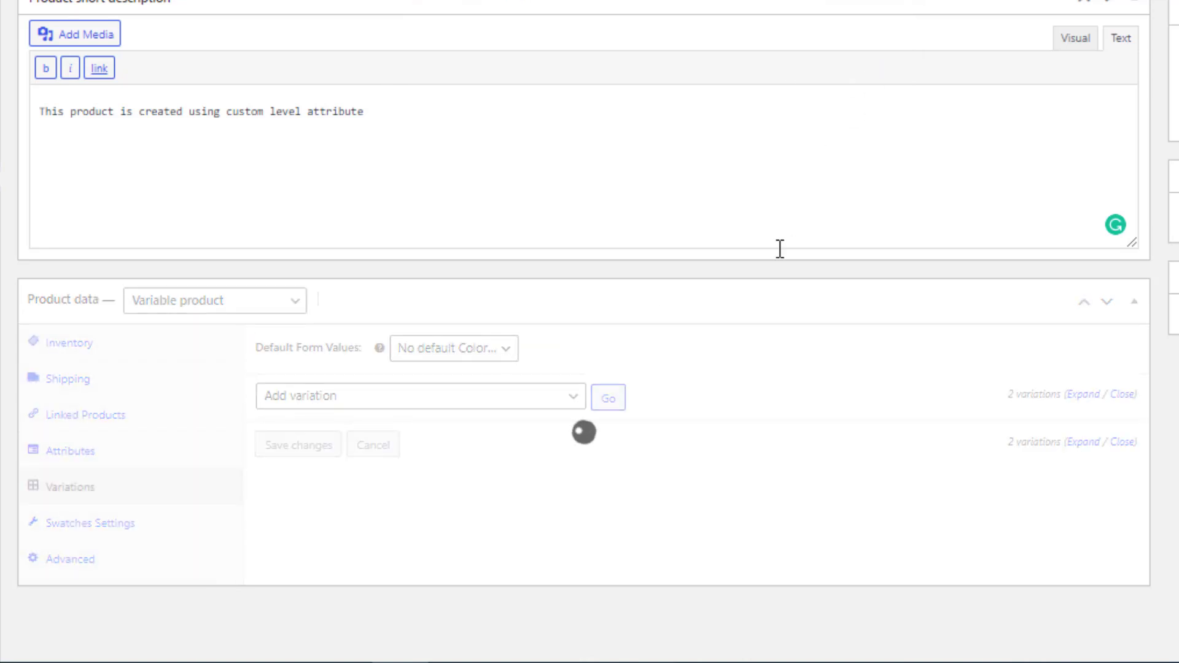
- Set the regular price of the Black Green variation to 12 and of the Red Yellow variation to 13
scroll(1034, 479, "down", 2)
left_click(1081, 272)
scroll(1079, 278, "down", 8)
left_click(341, 50)
type("12")
left_click(363, 599)
type("13")
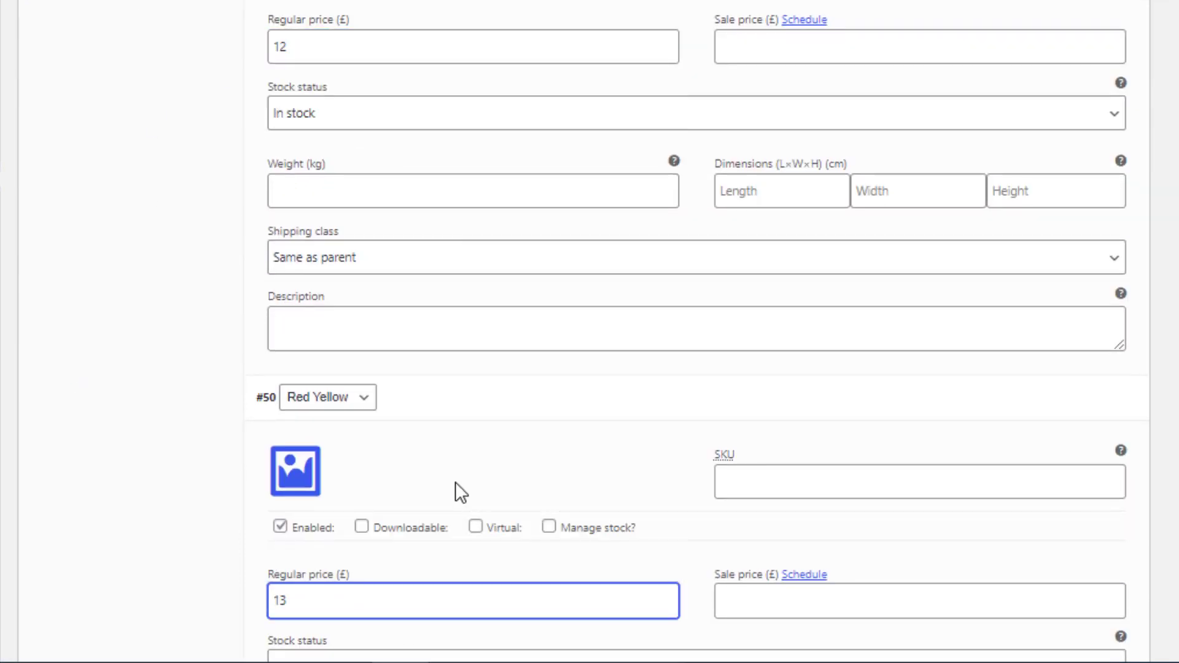
- Assign the maroon and yellow shirt image to Red Yellow and the black and green shirt image to Black Green, saving the variations
left_click(314, 481)
left_click(565, 233)
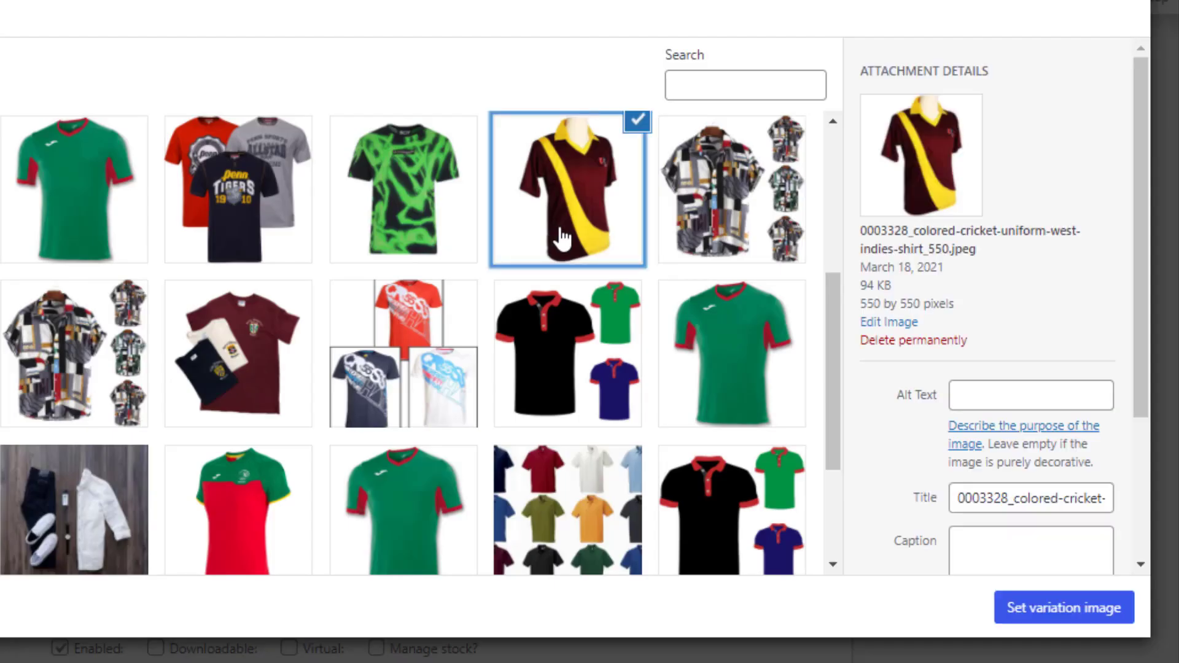
left_click(1021, 614)
left_click(310, 239)
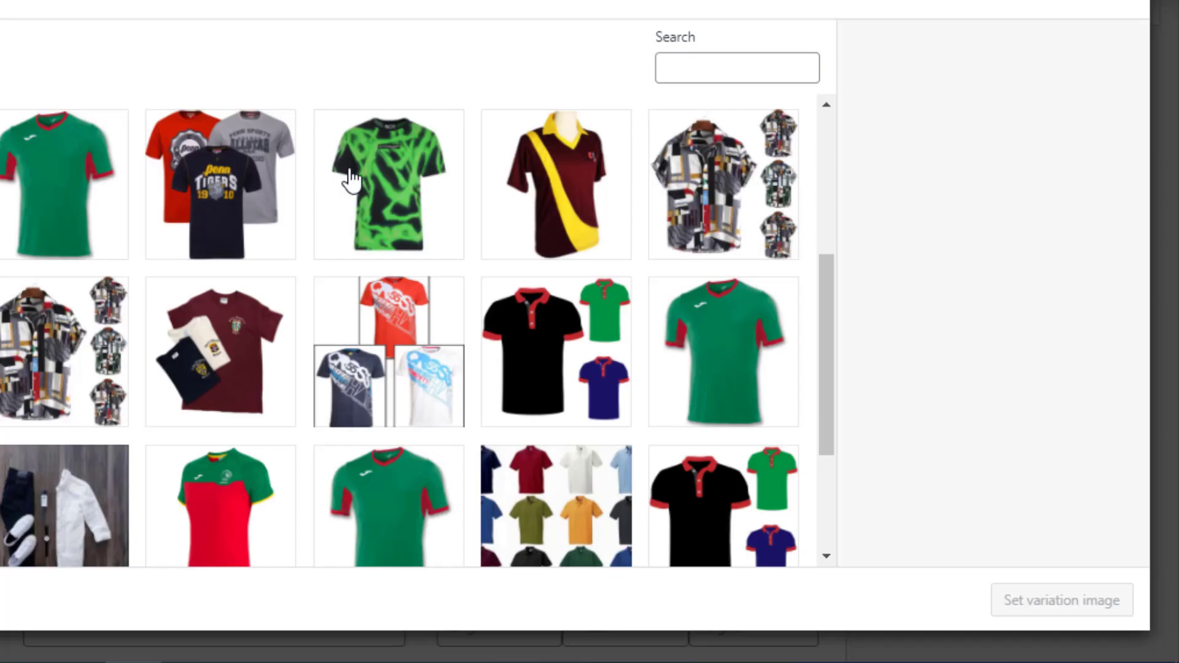
left_click(350, 179)
left_click(1061, 600)
scroll(771, 583, "down", 10)
left_click(301, 566)
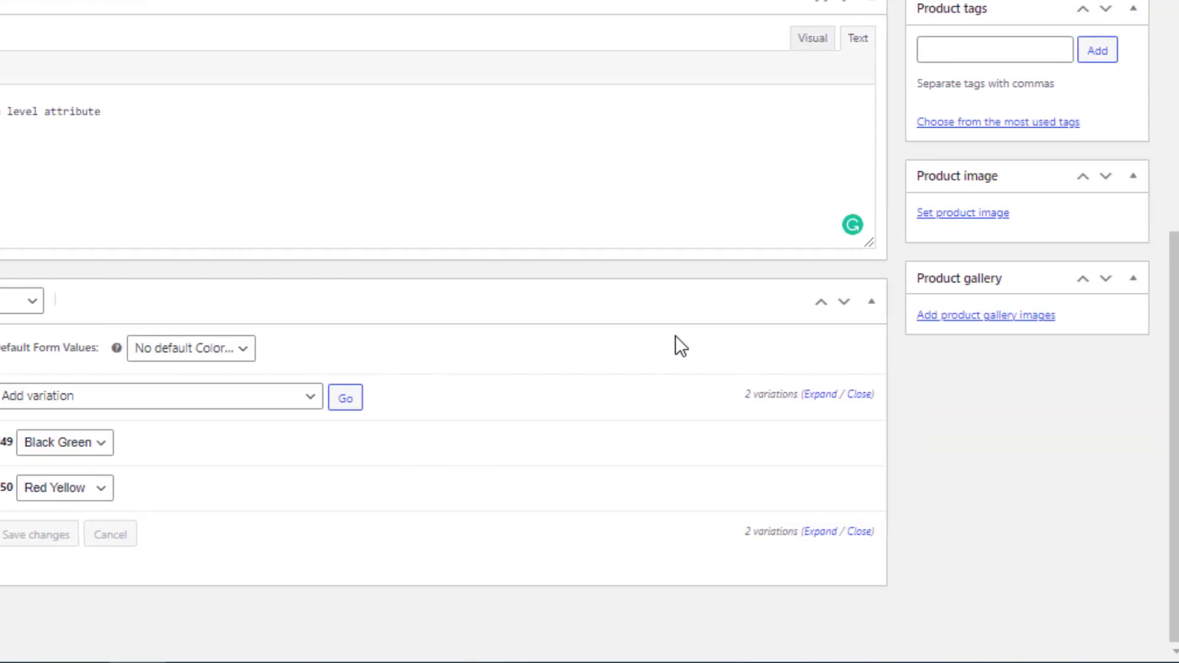
- Publish the product with GREEN-SHIRTS-WITH-BLUE-JEANS-COMBINATION.jpg as its product image and open its store page
left_click(973, 215)
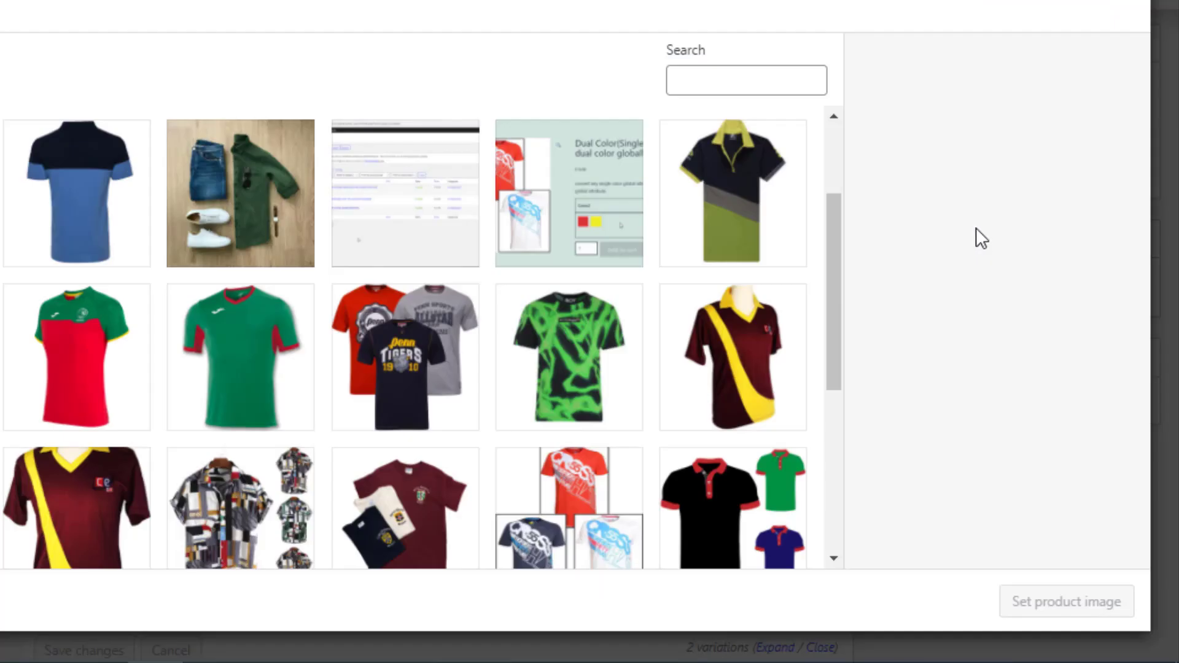
left_click(232, 245)
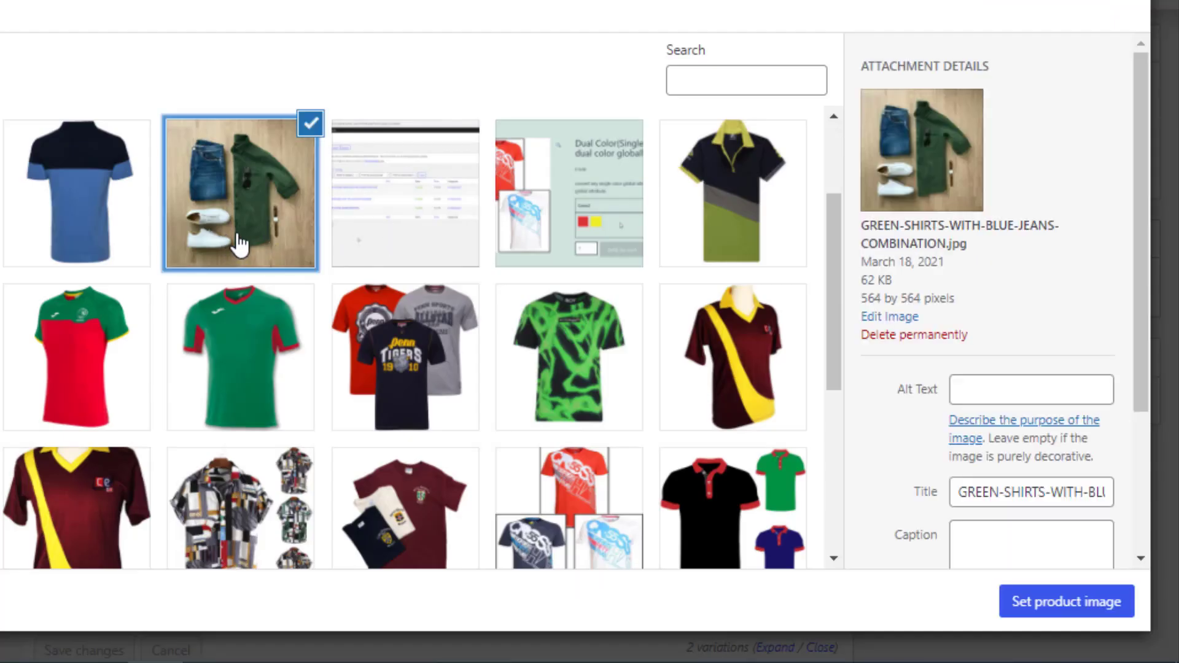
left_click(1076, 601)
scroll(1133, 260, "up", 9)
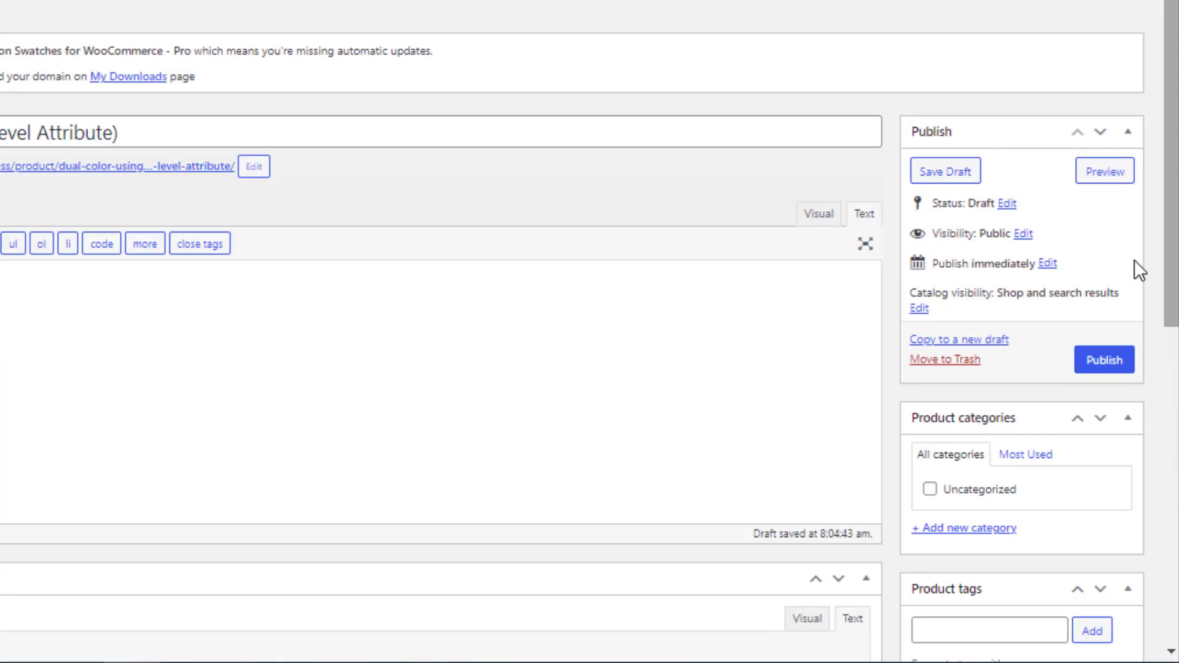
left_click(1103, 369)
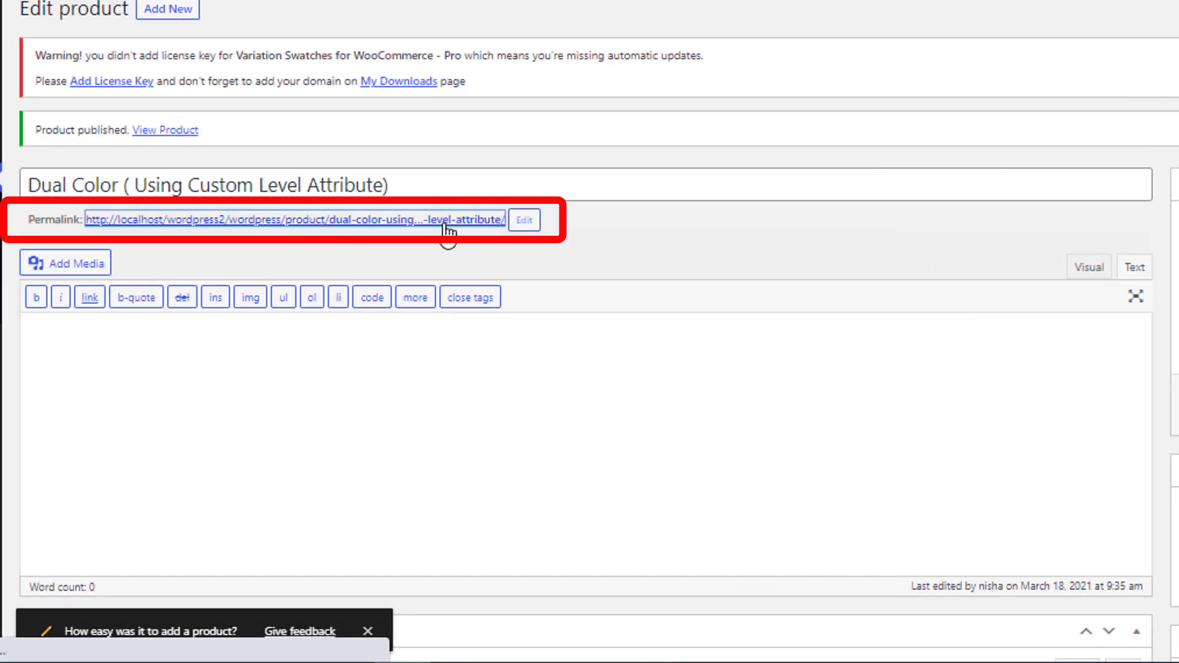
left_click(444, 221)
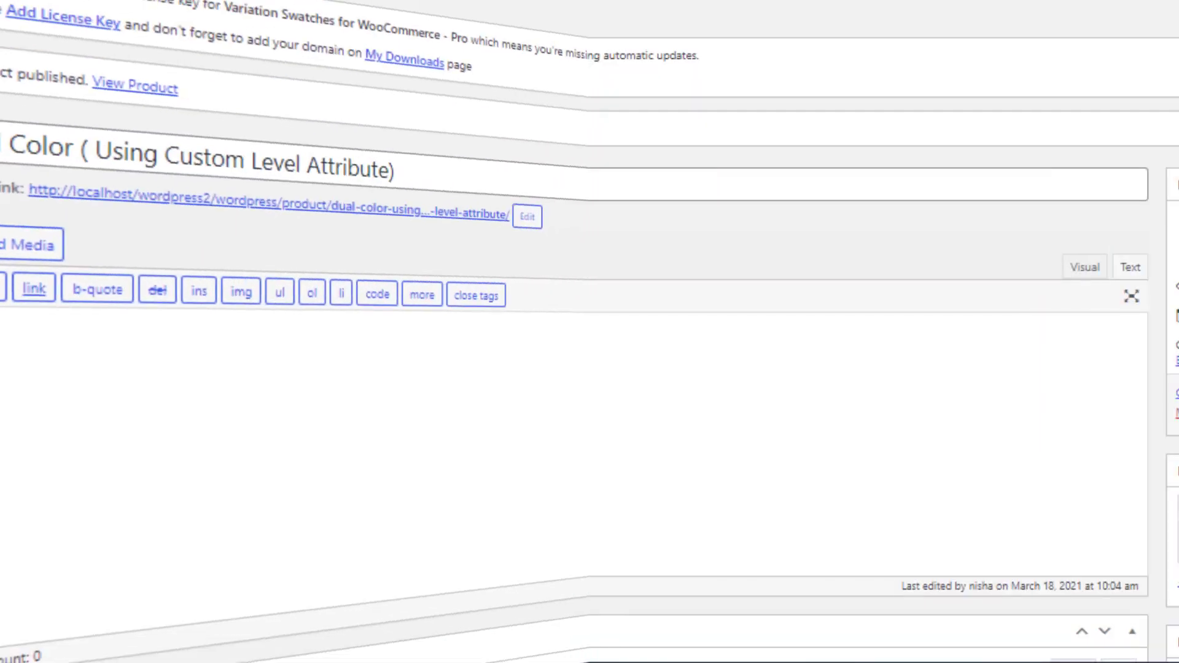
- In the product's swatches settings, set the Color attribute's type to Color and expand its terms
scroll(611, 559, "down", 12)
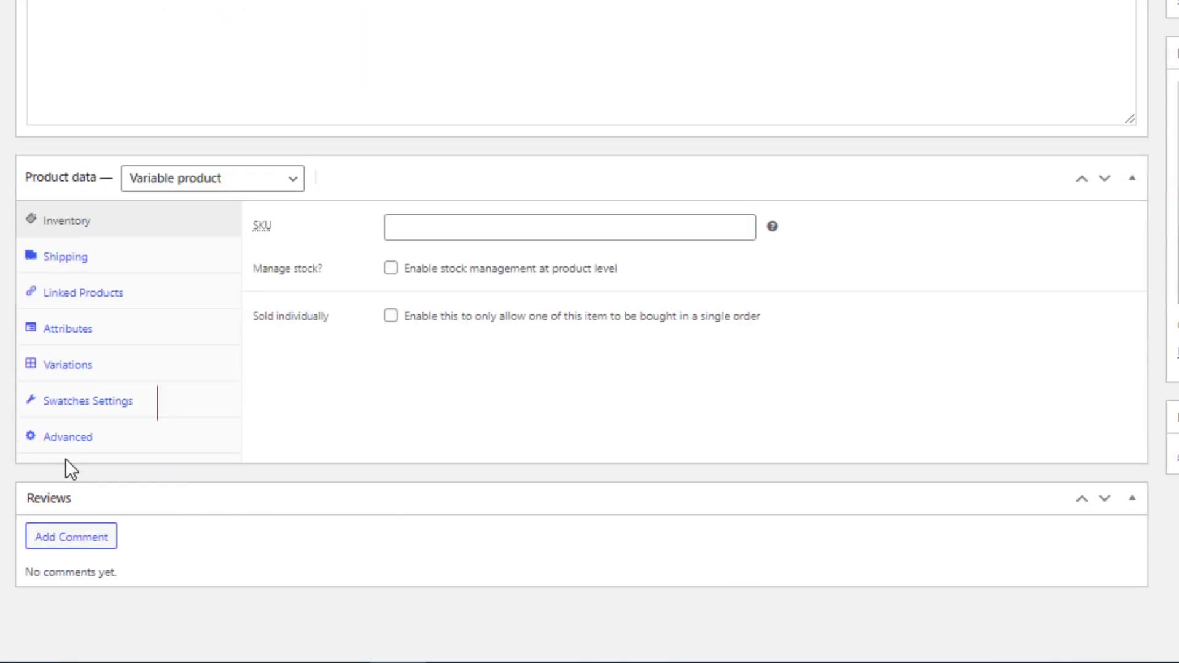
left_click(74, 415)
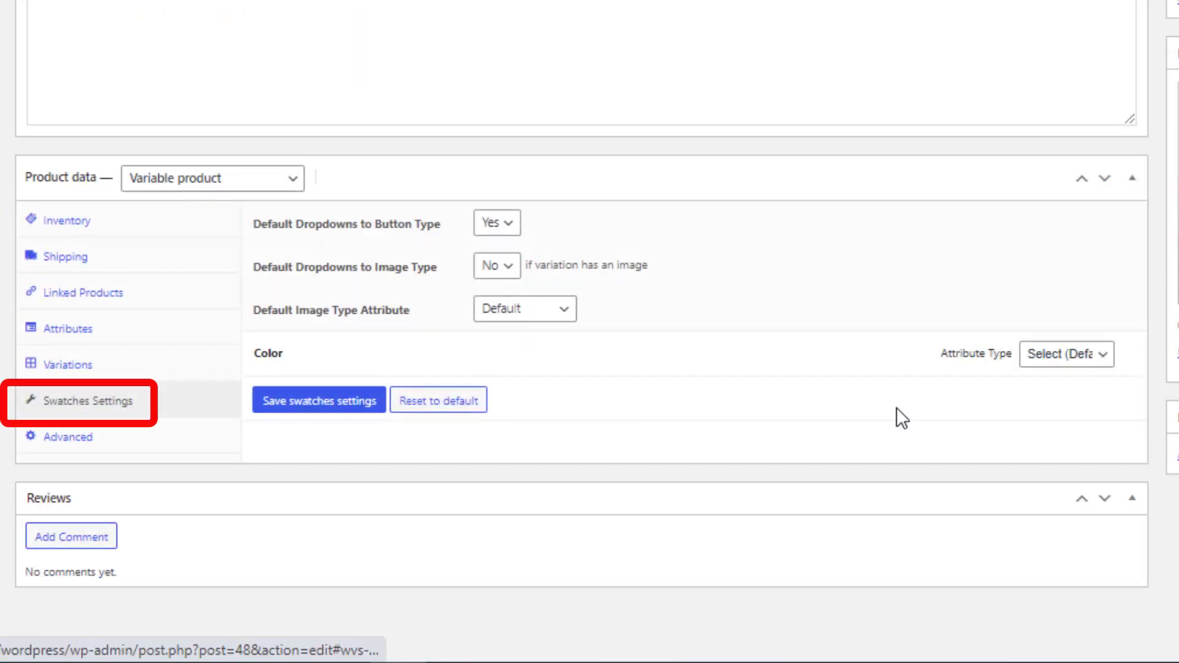
left_click(1044, 361)
left_click(1047, 392)
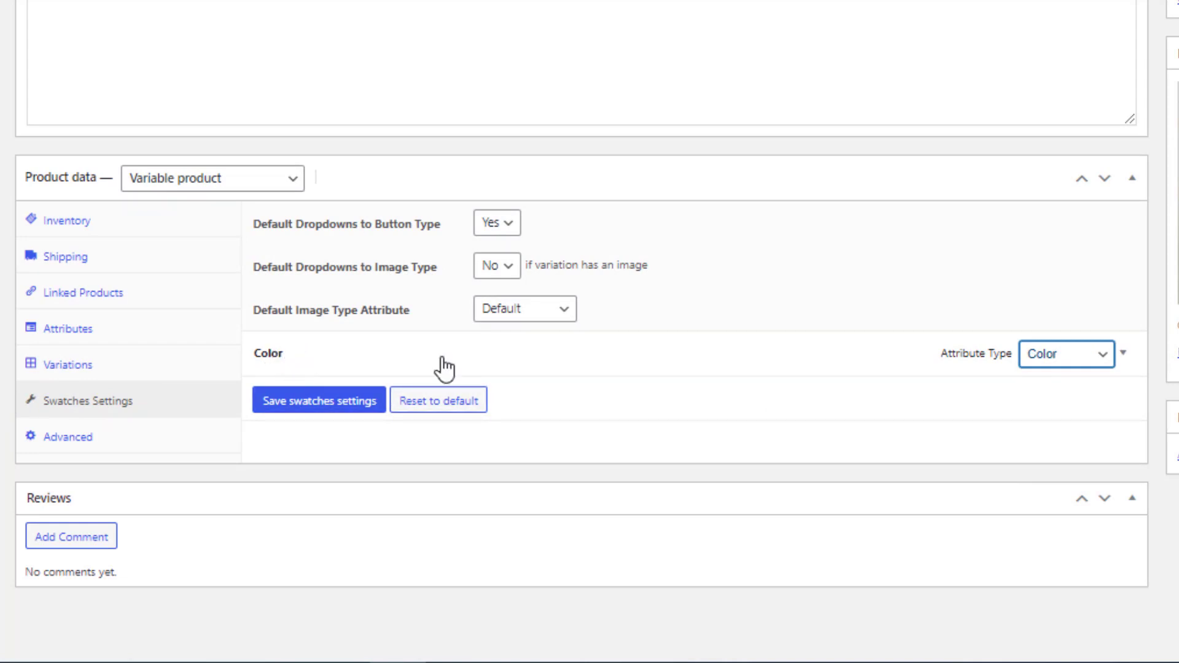
left_click(1122, 356)
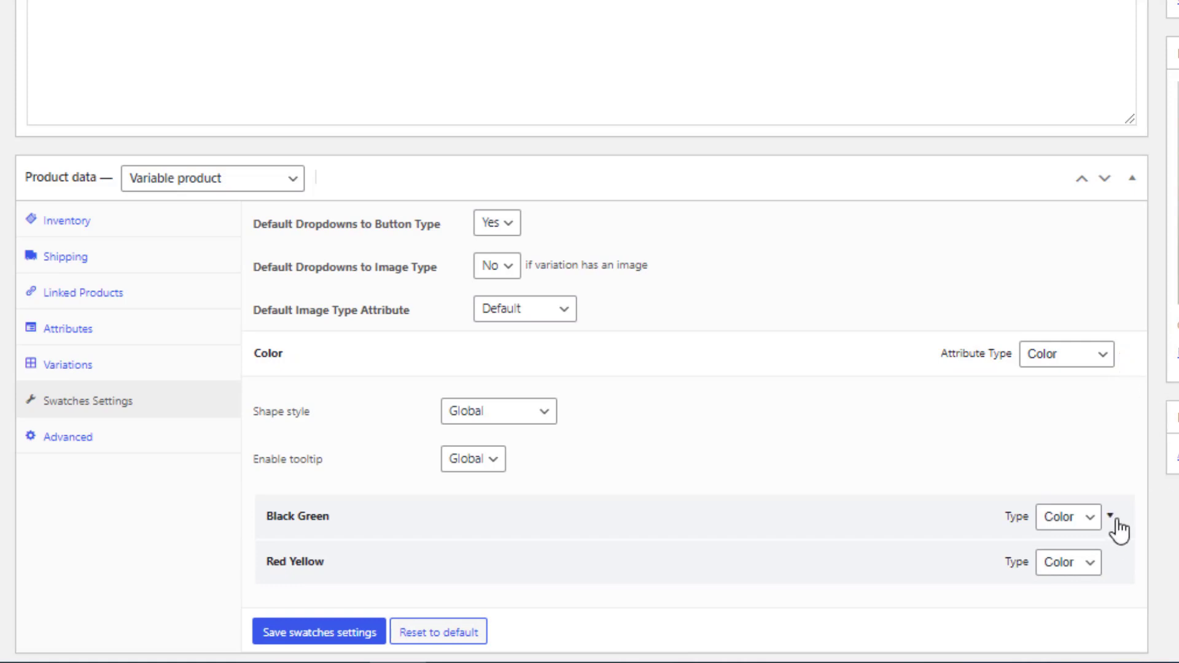
- Make the Black Green term a dual color with black as the primary color and green as the secondary color
left_click(1122, 519)
scroll(1121, 527, "down", 3)
scroll(943, 466, "down", 1)
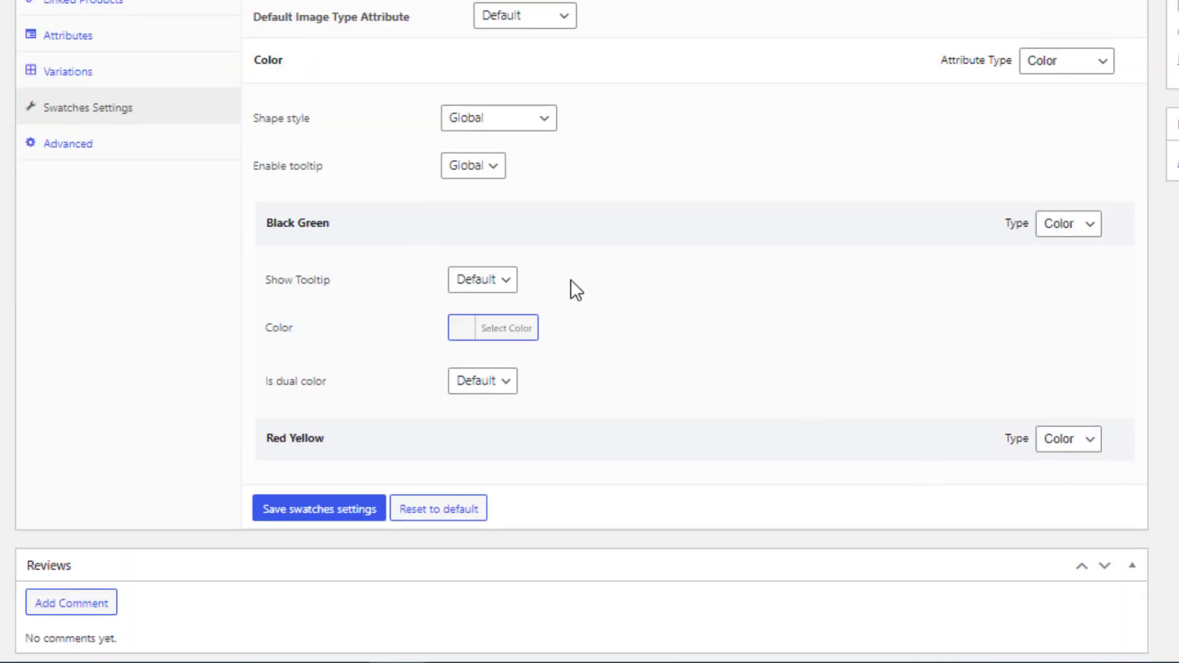
left_click(494, 330)
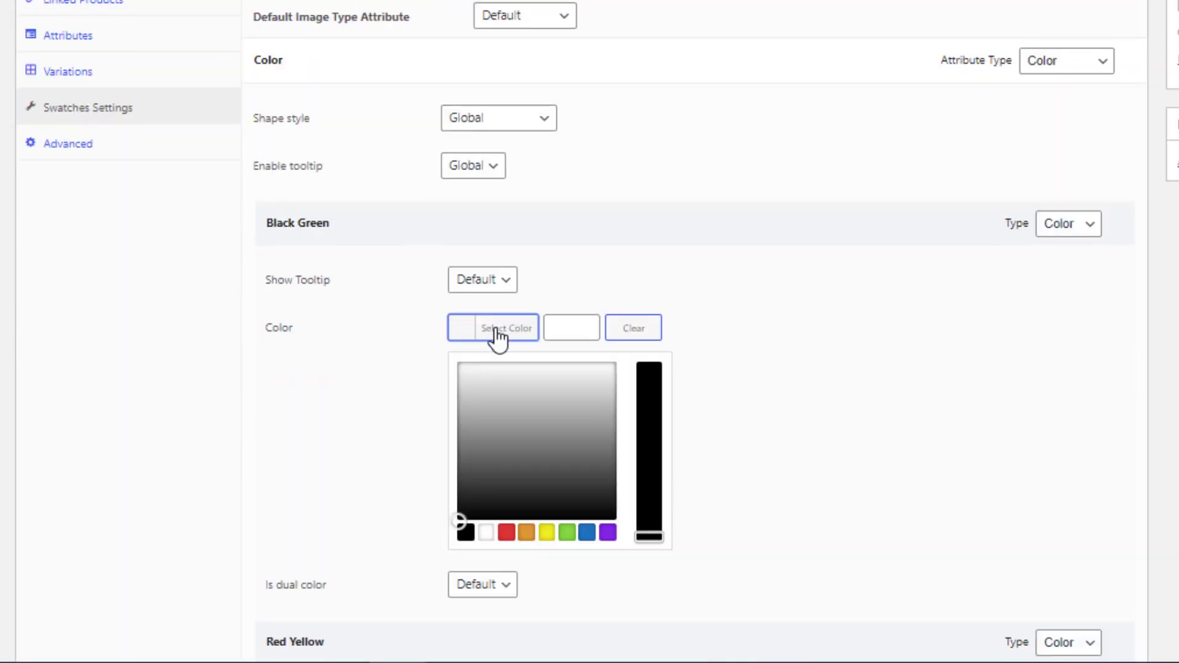
left_click(470, 533)
left_click(712, 389)
left_click(485, 383)
left_click(477, 443)
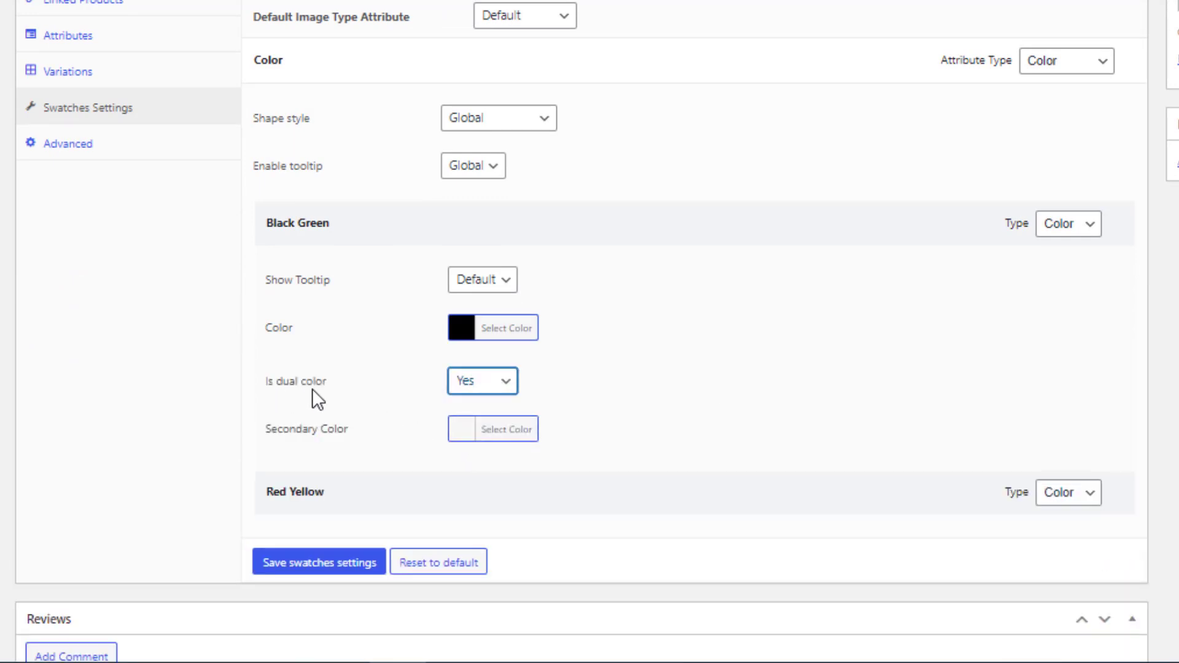
left_click(505, 432)
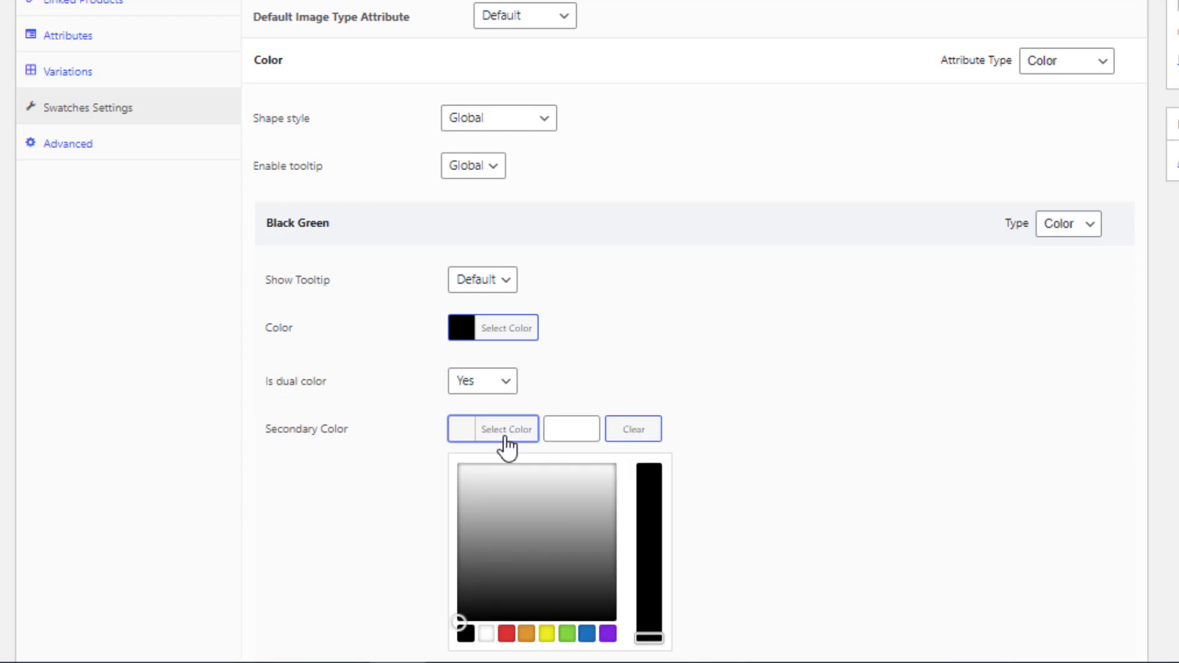
left_click(567, 632)
left_click(691, 393)
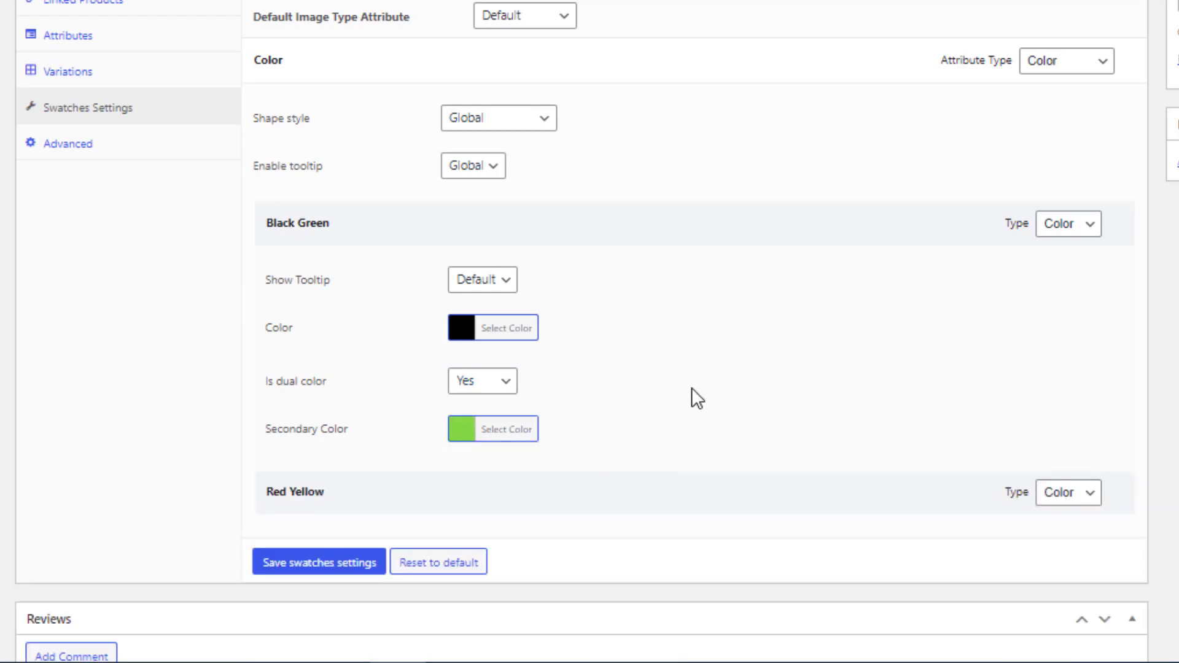
- Make the Red Yellow term a dual color with red as primary and yellow as secondary, and save the swatches settings
left_click(1111, 491)
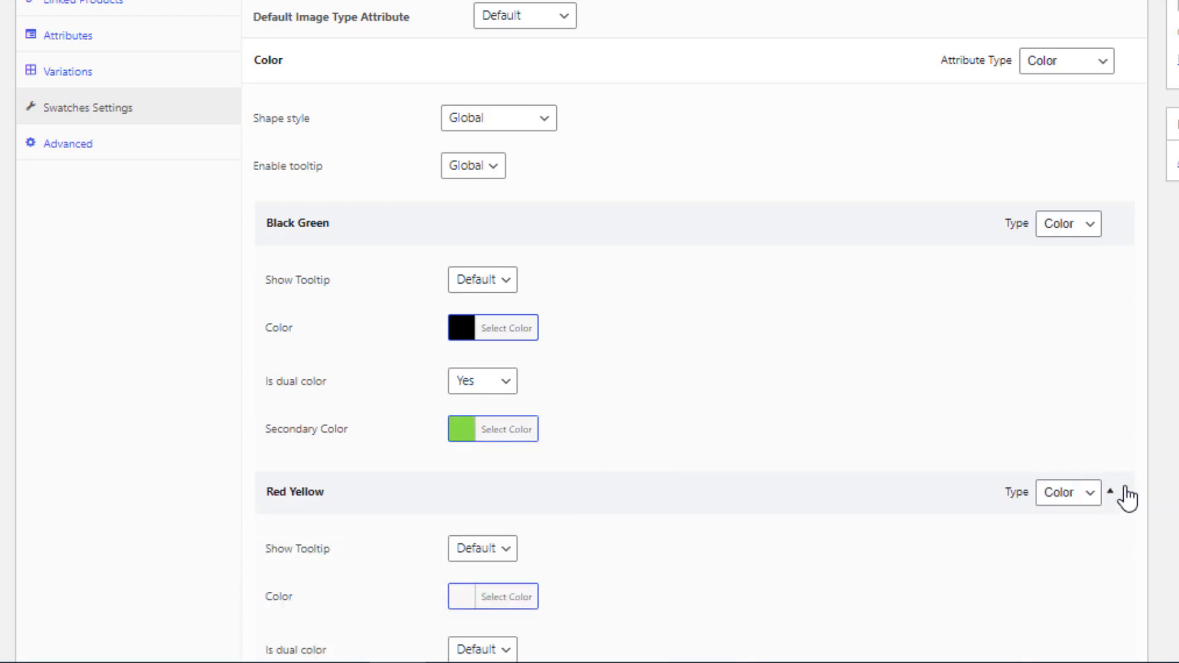
scroll(676, 368, "down", 5)
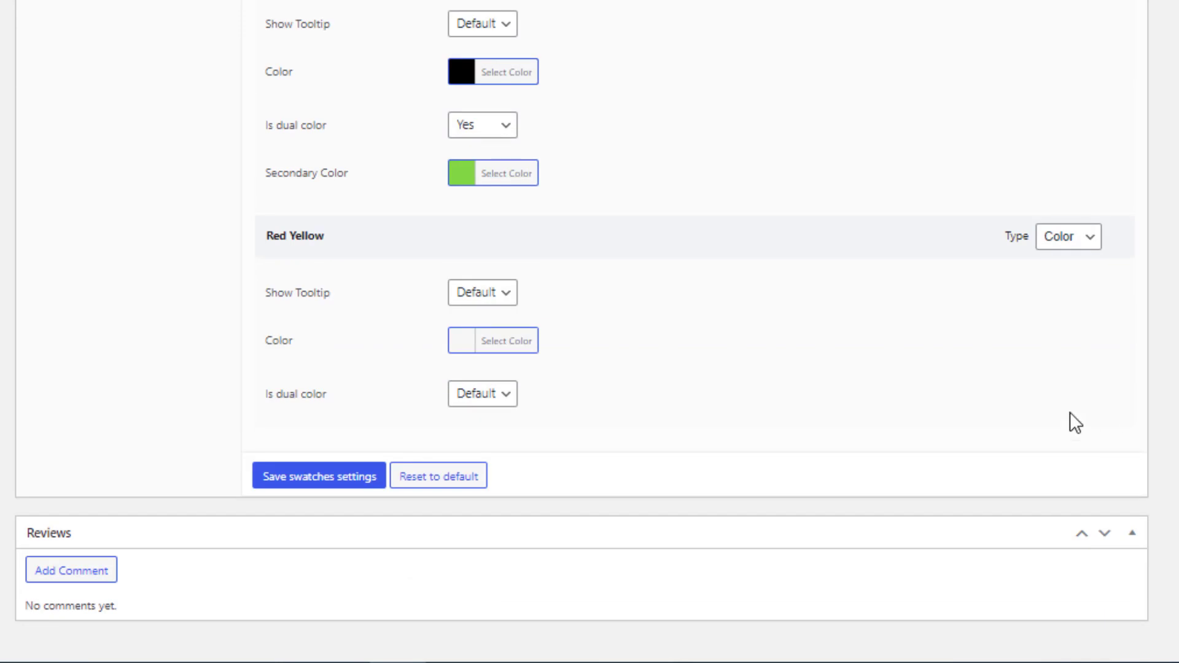
left_click(512, 345)
left_click(506, 545)
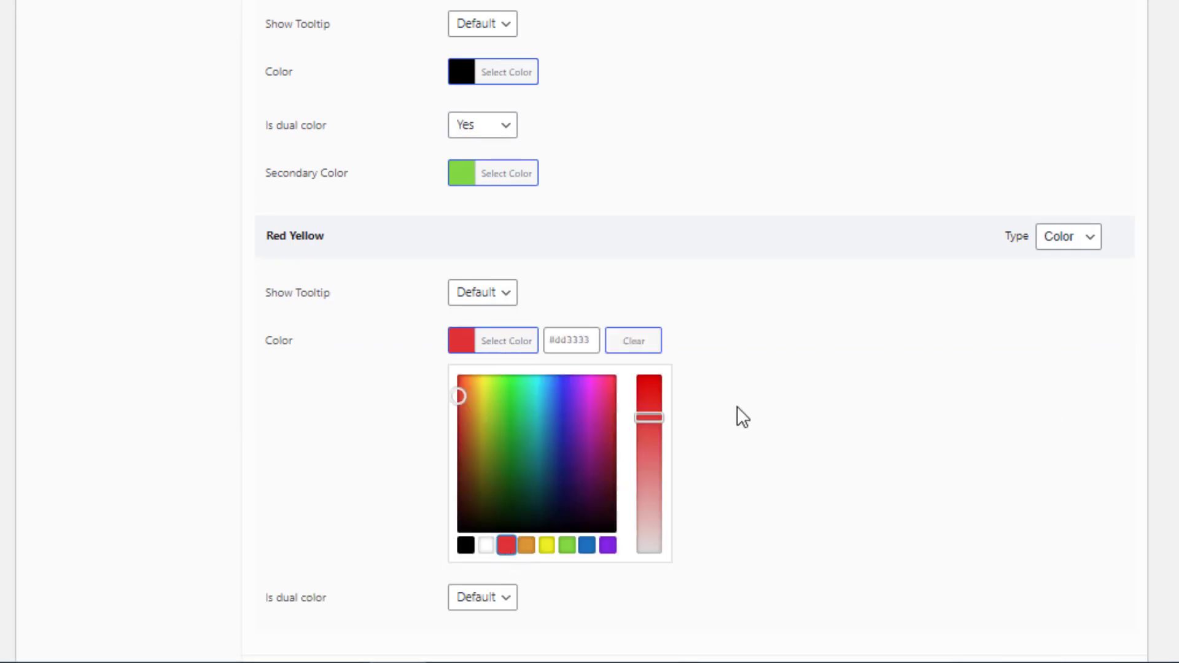
left_click(765, 378)
left_click(506, 396)
left_click(506, 452)
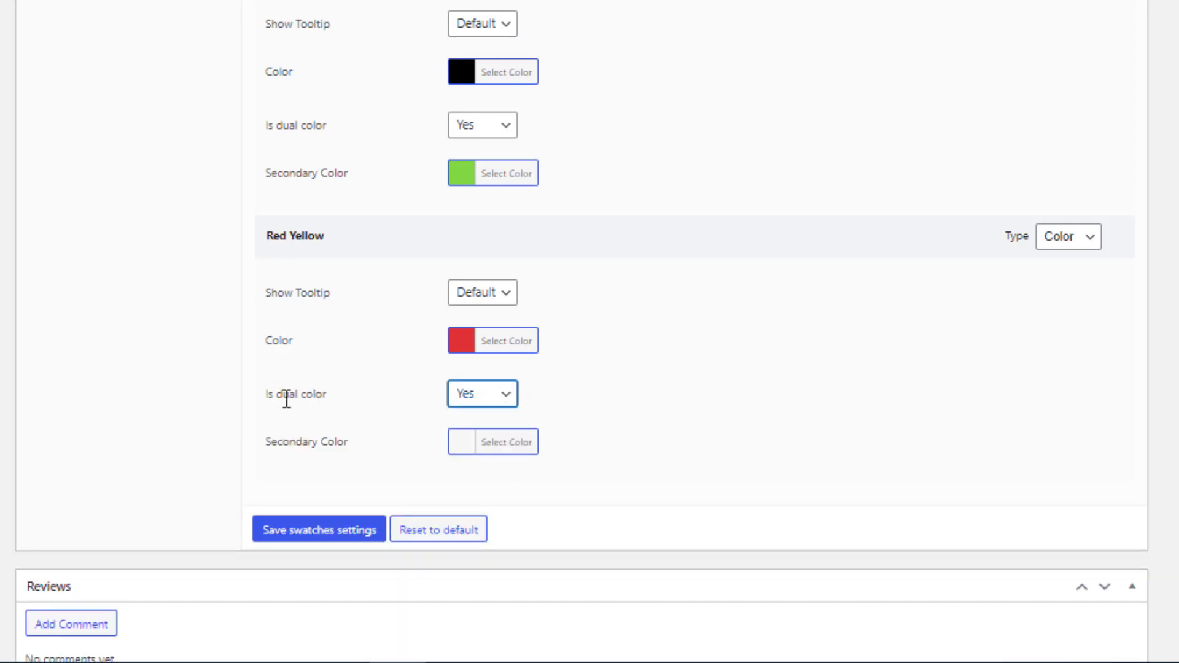
left_click(503, 448)
left_click(547, 646)
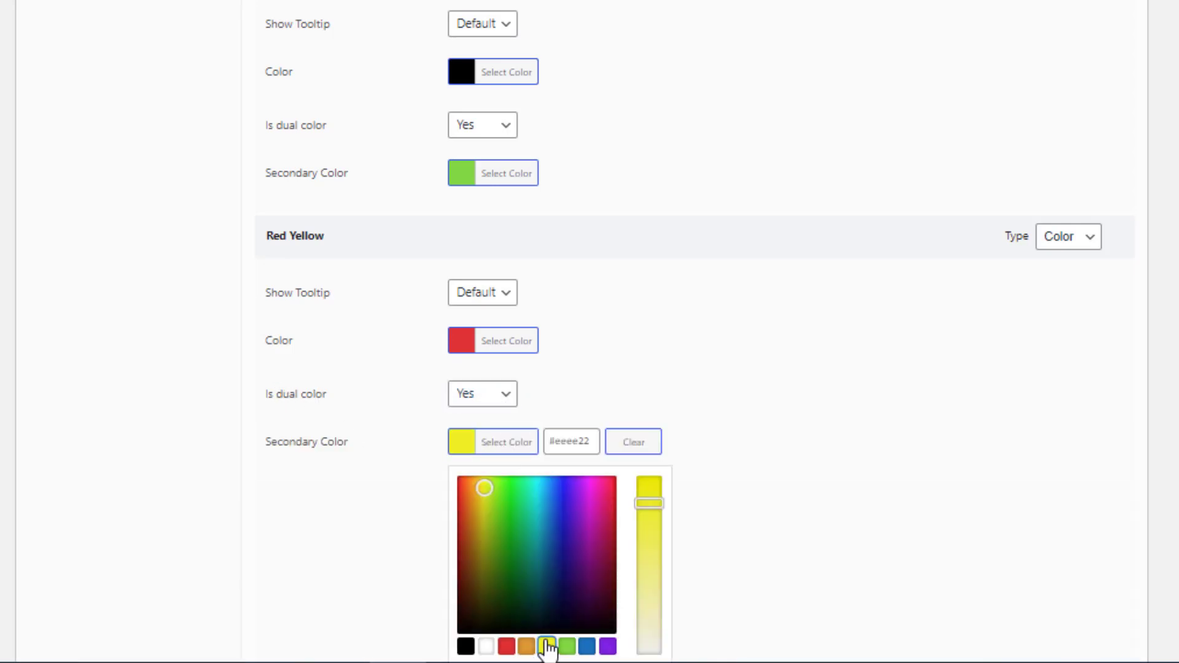
left_click(713, 520)
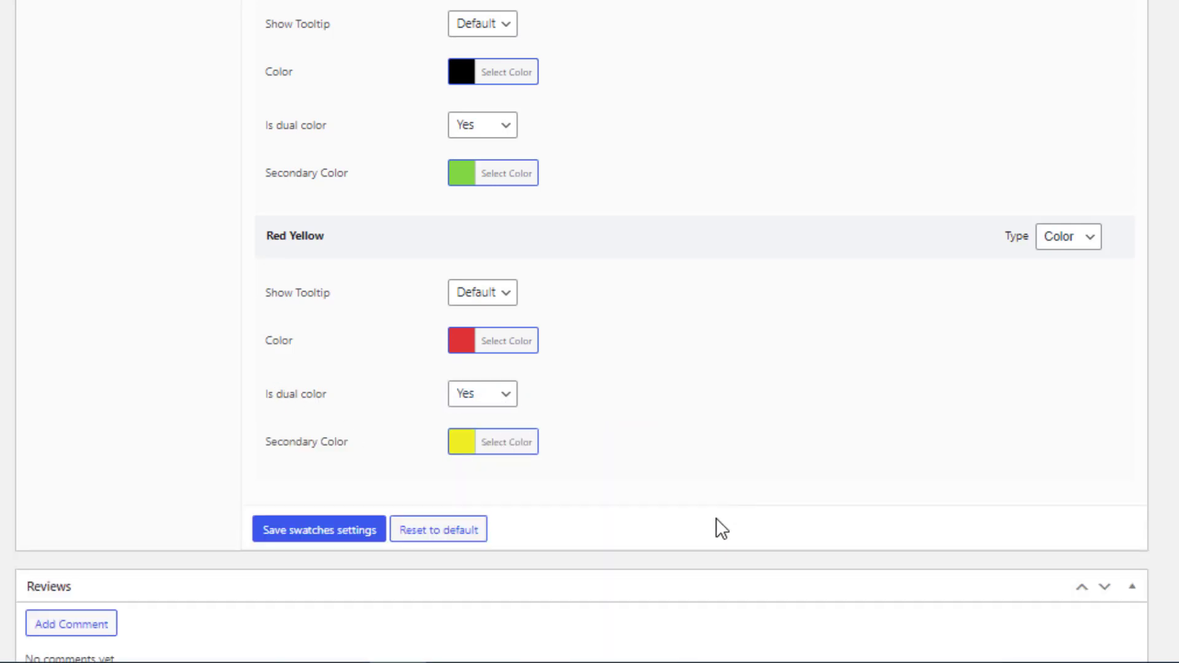
left_click(345, 537)
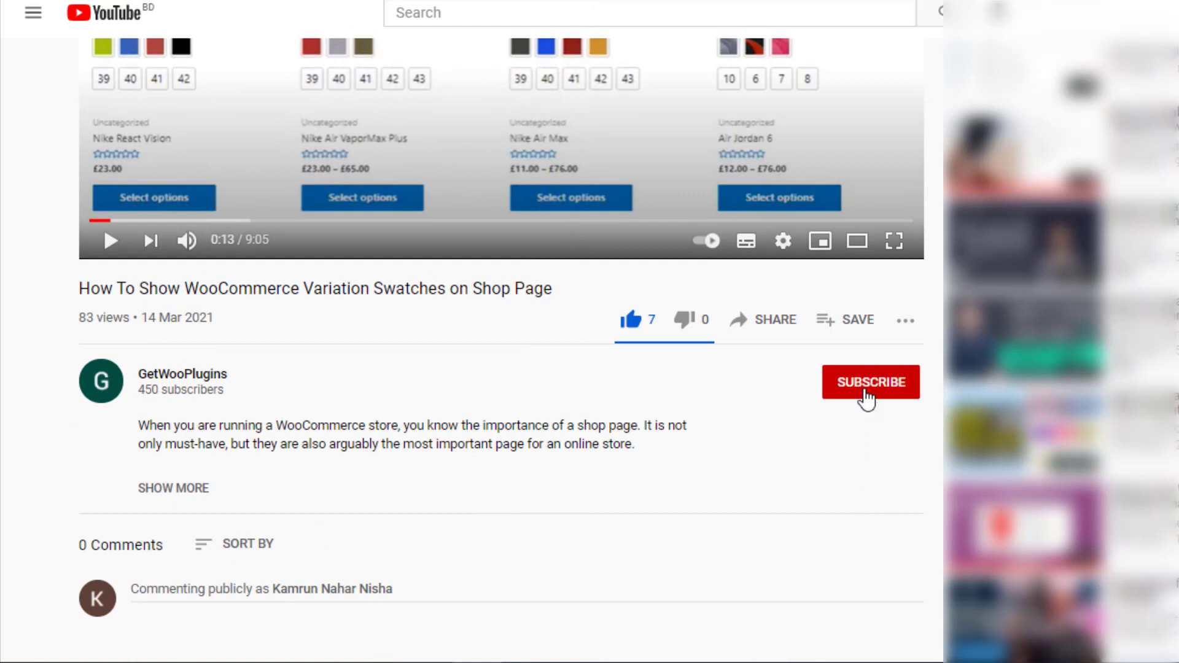
- Switch to YouTube and subscribe to the GetWooPlugins channel with all notifications turned on
left_click(865, 398)
left_click(906, 384)
left_click(916, 423)
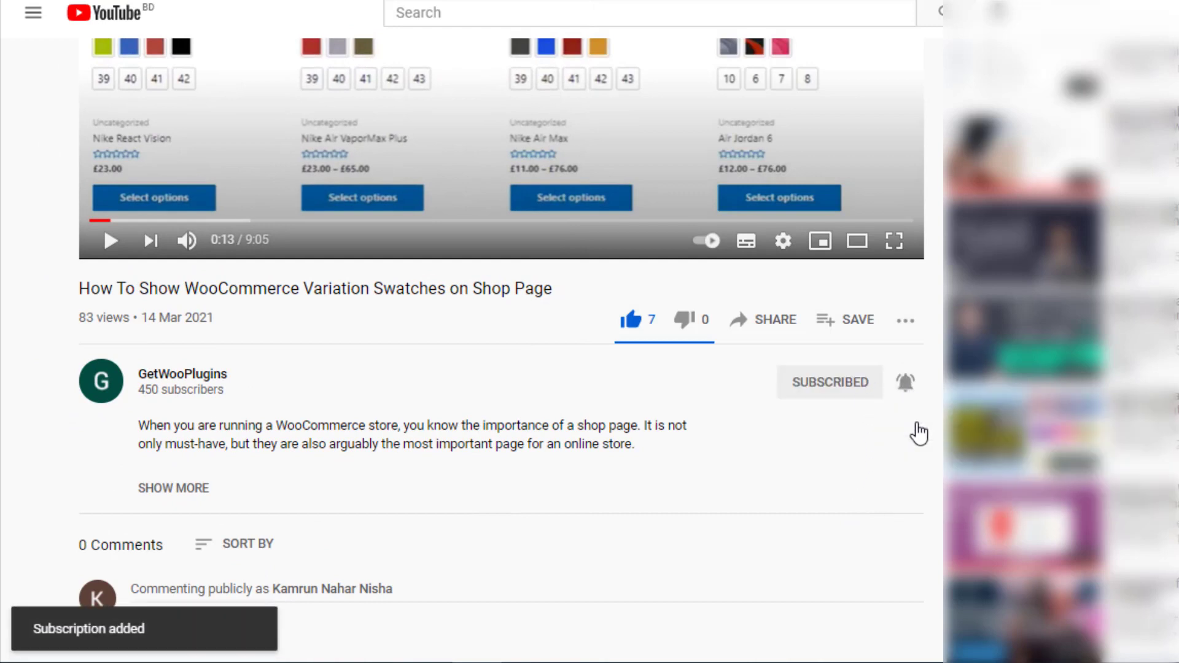